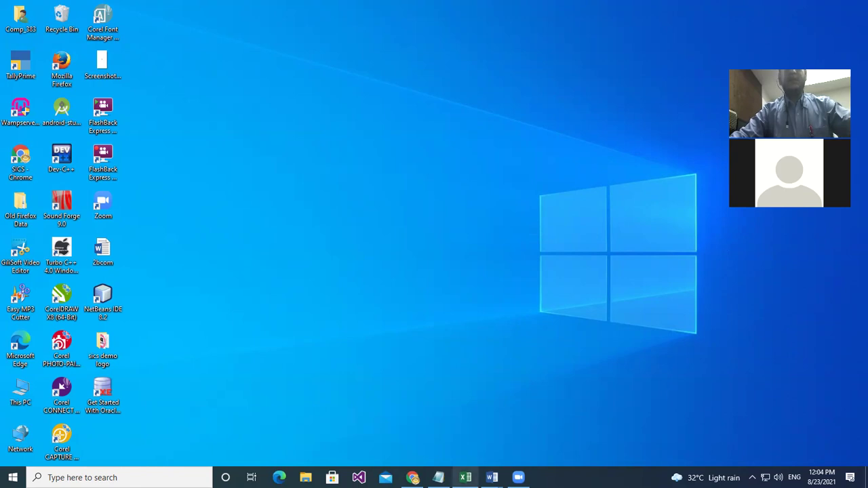
# Step: Switch to the Journal Entry Question document in Word and review the highlighted Journal Entries Question-1 list
pyautogui.moveTo(492, 478)
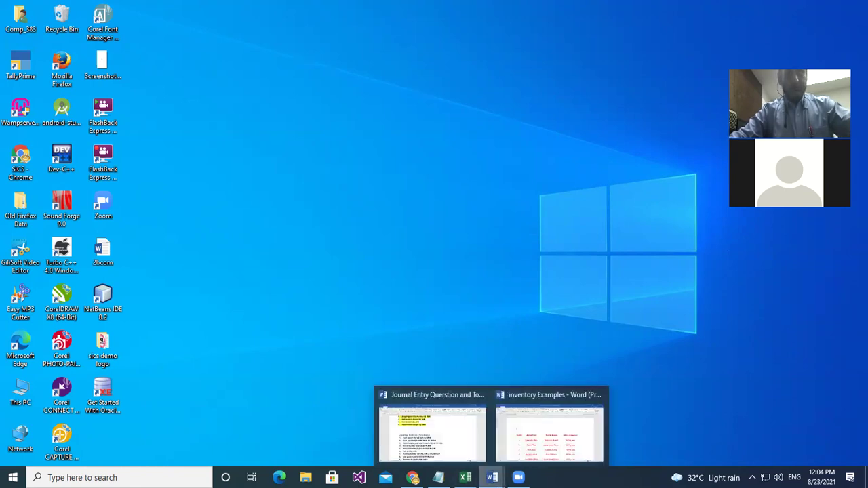
pyautogui.click(454, 448)
pyautogui.scroll(5, 519, 298)
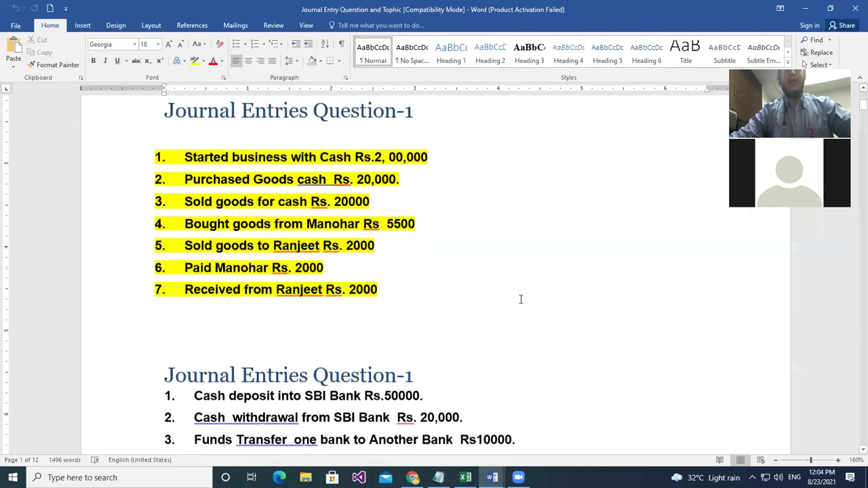
pyautogui.scroll(-1, 523, 302)
pyautogui.scroll(3, 523, 301)
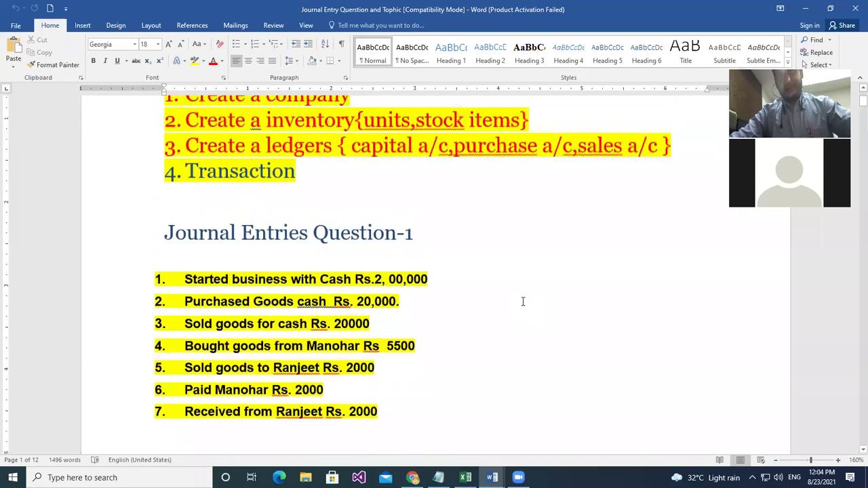
pyautogui.scroll(-2, 523, 301)
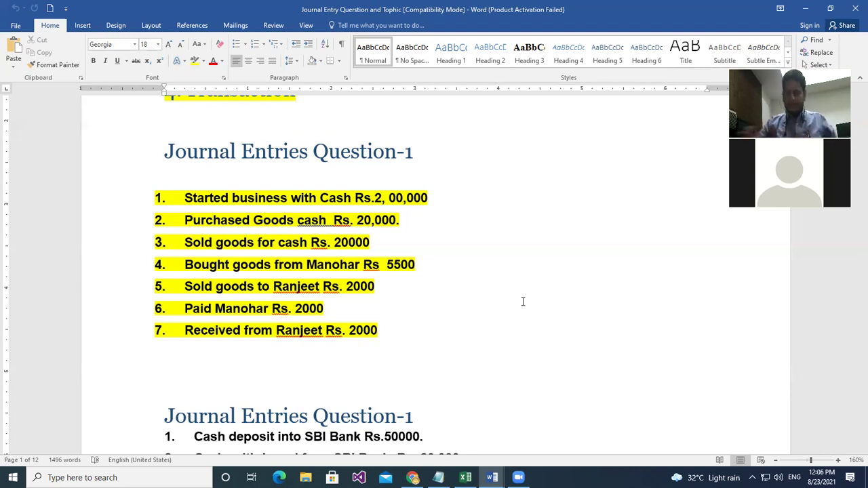
# Step: Switch to the inventory Examples document and view its stock item table
pyautogui.click(807, 8)
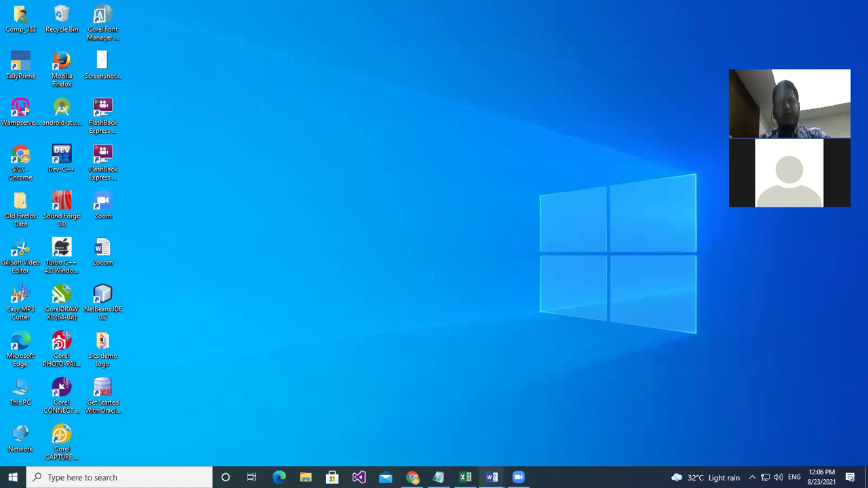
pyautogui.moveTo(492, 477)
pyautogui.click(551, 431)
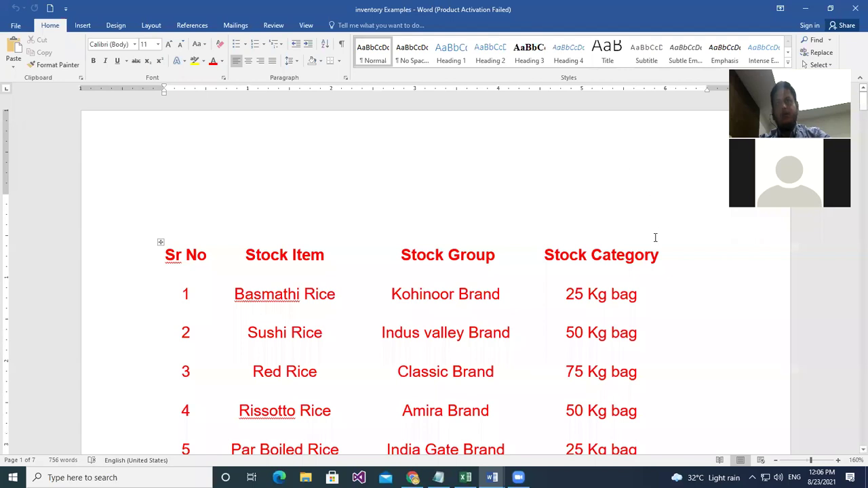
pyautogui.scroll(-2, 655, 248)
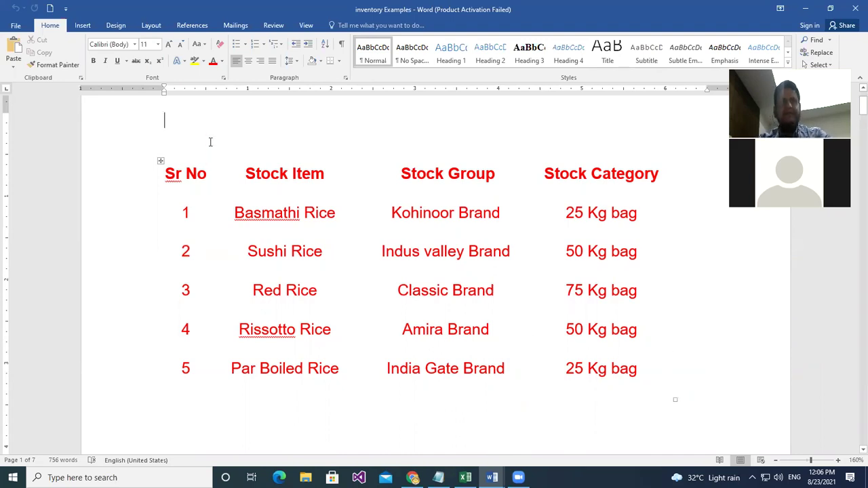
# Step: Highlight the Stock Item, Stock Group and Stock Category column headings in yellow
pyautogui.moveTo(241, 172); pyautogui.dragTo(325, 175)
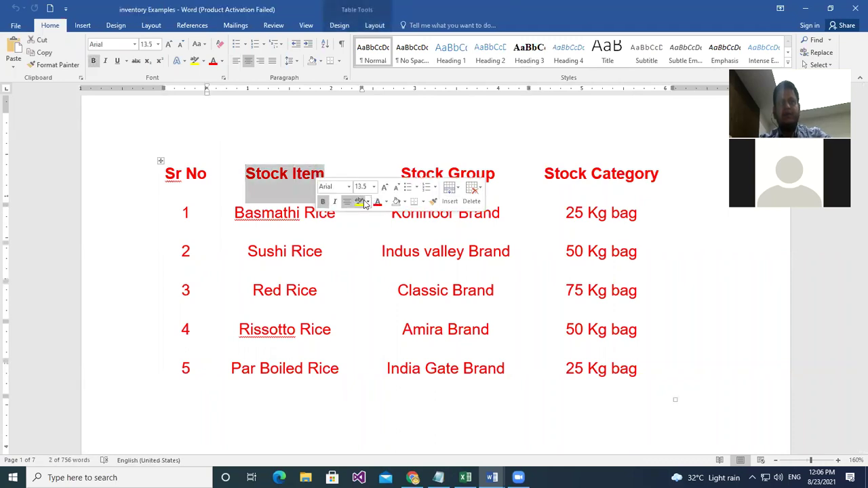
pyautogui.click(358, 201)
pyautogui.click(394, 172)
pyautogui.moveTo(397, 172); pyautogui.dragTo(512, 171)
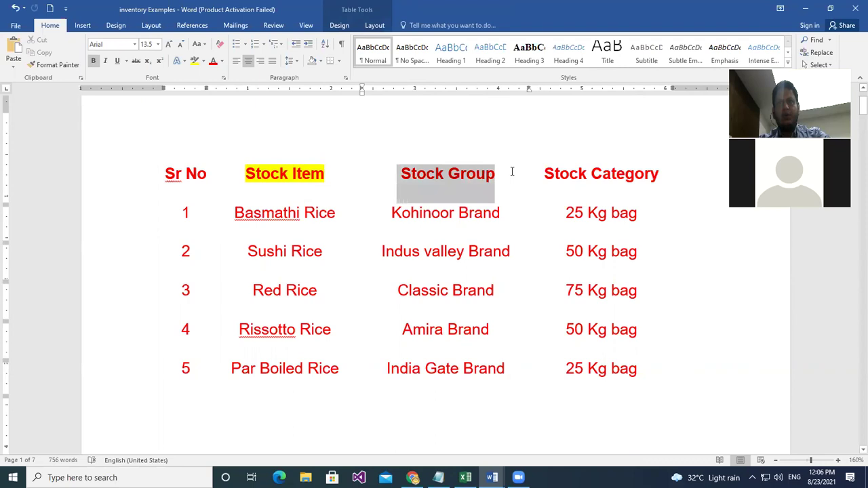
pyautogui.click(554, 203)
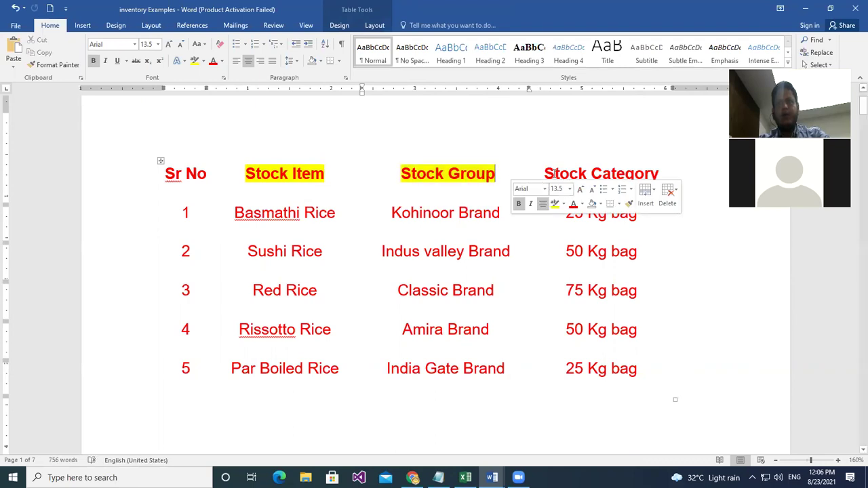
pyautogui.moveTo(544, 172); pyautogui.dragTo(644, 172)
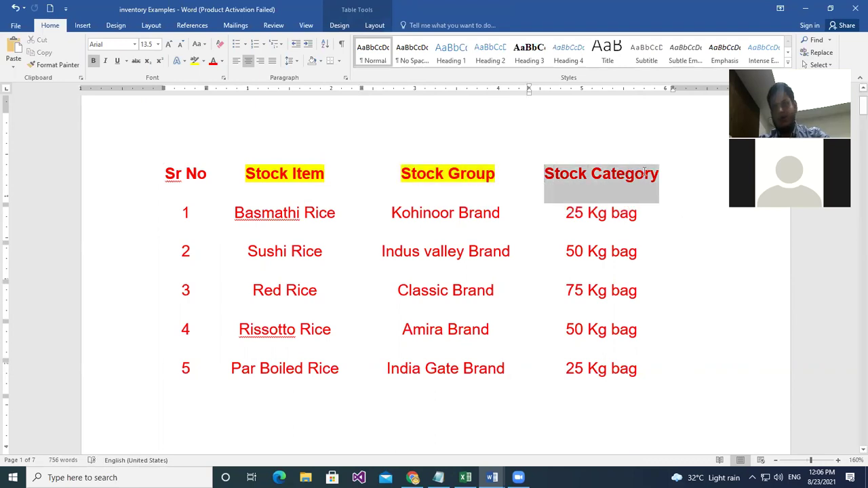
pyautogui.click(687, 203)
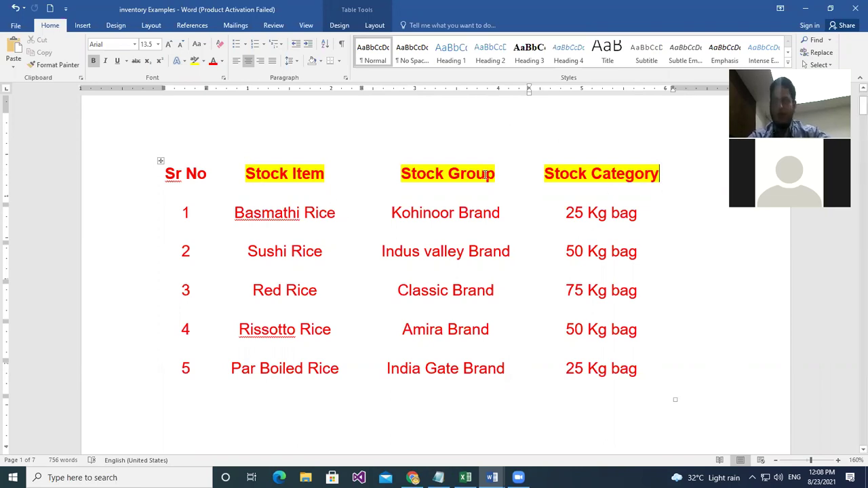
# Step: Leave Word, launch TallyPrime from the desktop and continue in Educational Mode
pyautogui.click(805, 8)
pyautogui.rightClick(440, 129)
pyautogui.click(482, 160)
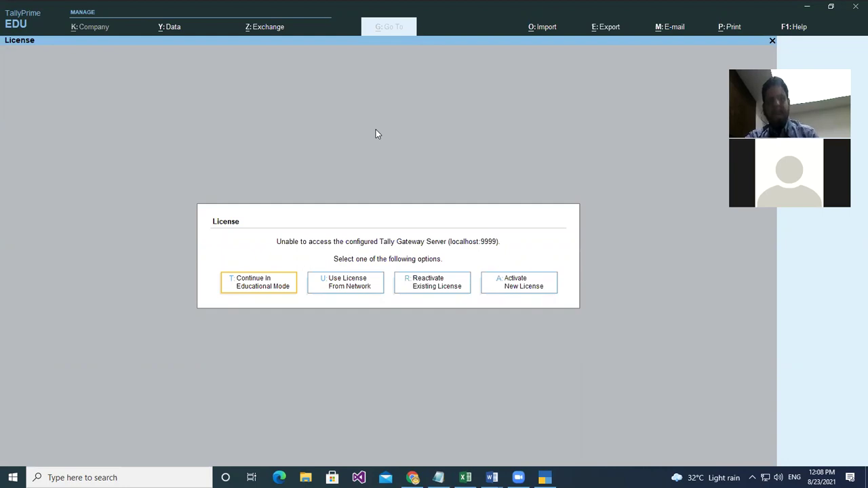
pyautogui.press('Return')
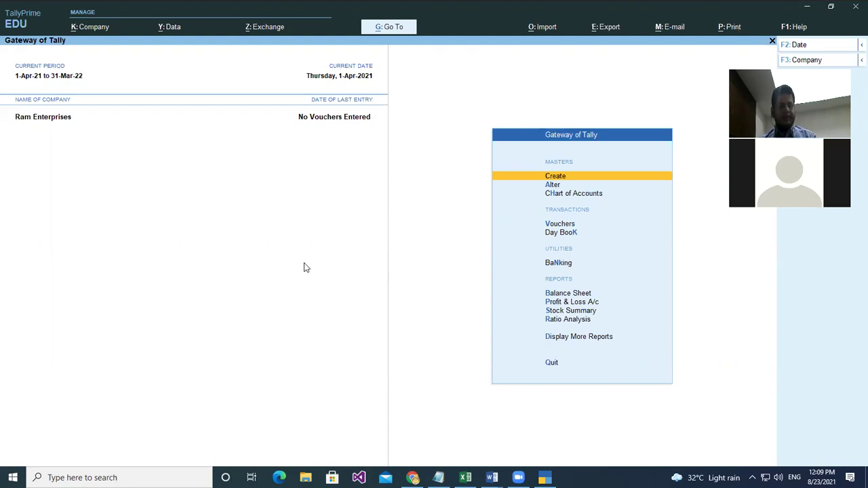
# Step: Shut the open Ram Enterprises company and confirm closing it
pyautogui.press('F3')
pyautogui.press('Up')
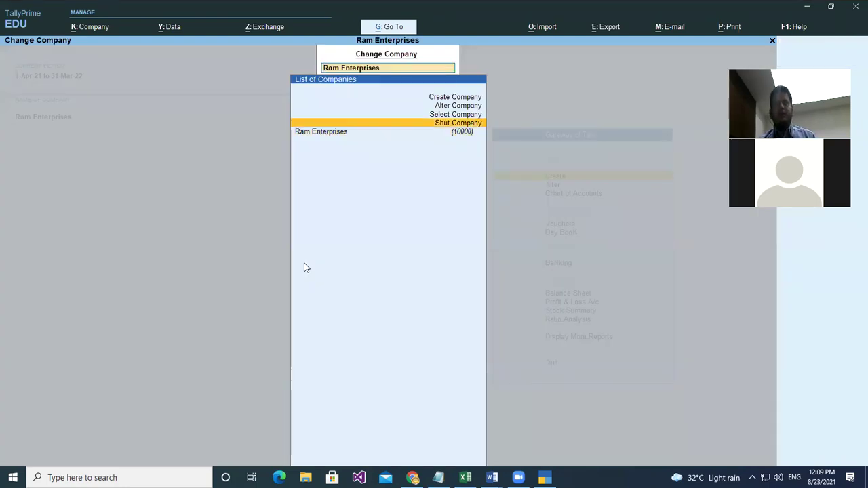
pyautogui.press('Return')
pyautogui.press('Return')
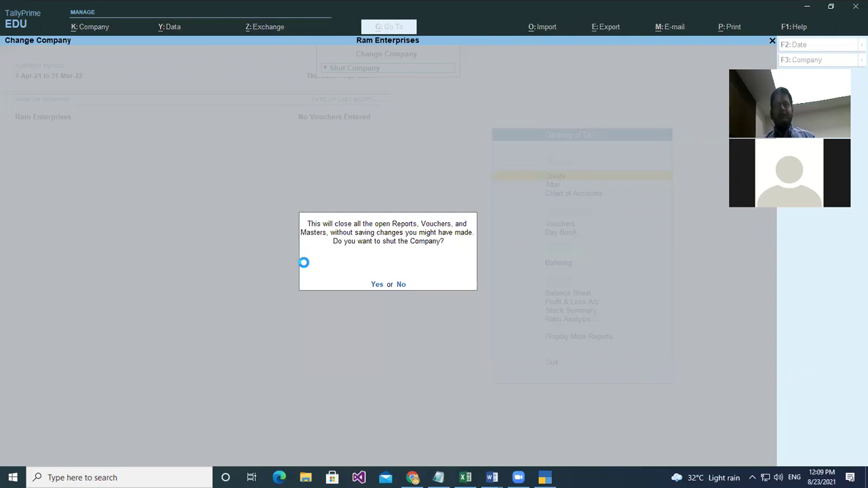
pyautogui.press('y')
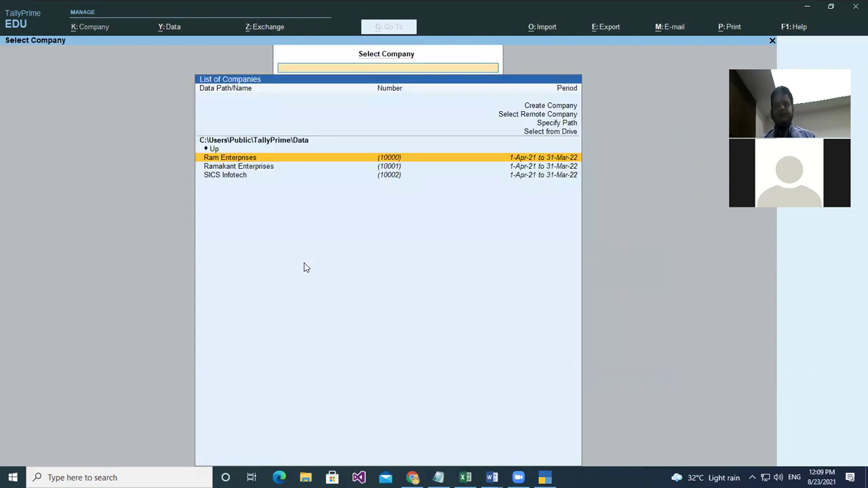
# Step: Load the SICS Infotech company from the list of companies
pyautogui.press('Down')
pyautogui.press('Down')
pyautogui.press('Return')
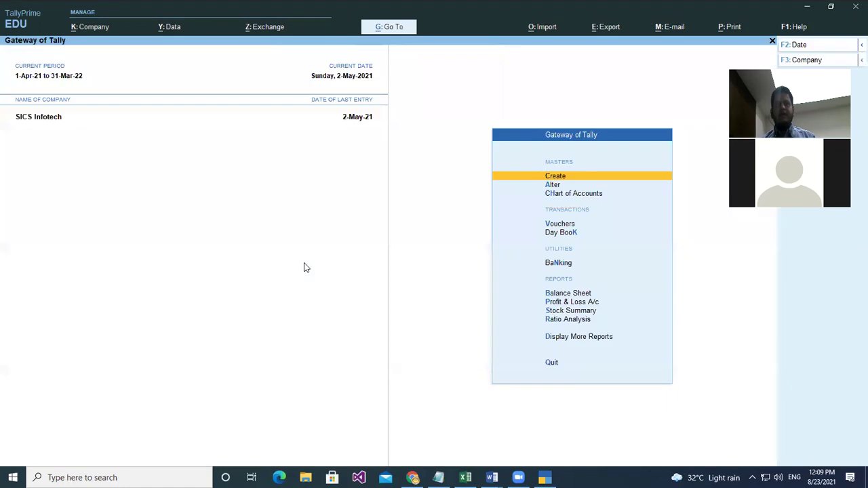
# Step: Open the list of Stock Items under Inventory Masters in the Chart of Accounts
pyautogui.press('Down')
pyautogui.press('Down')
pyautogui.press('Return')
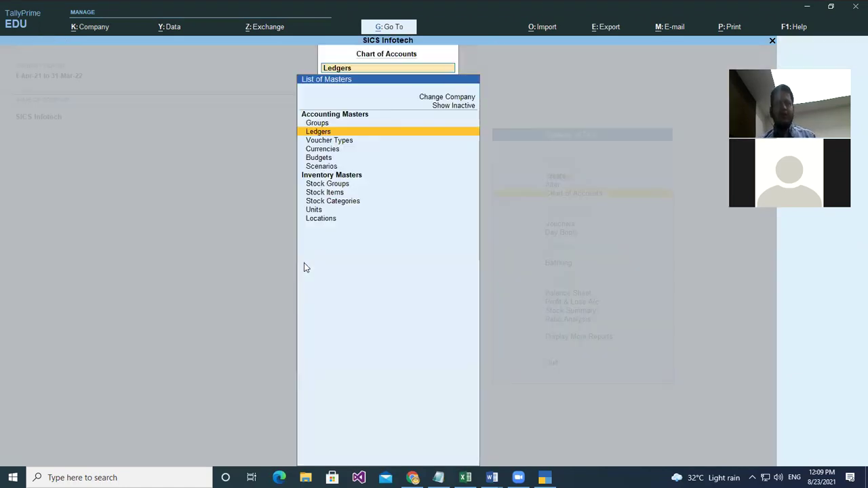
pyautogui.press('Down')
pyautogui.press('Down')
pyautogui.press('Down')
pyautogui.press('Down')
pyautogui.press('Down')
pyautogui.press('Down')
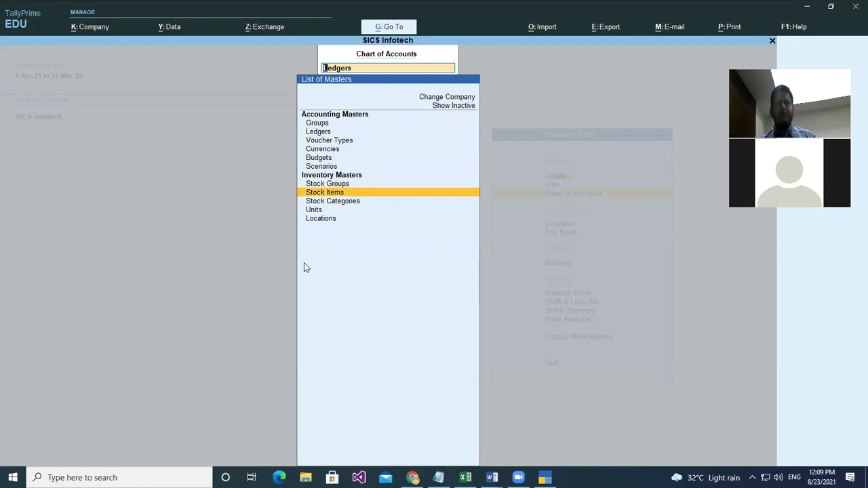
pyautogui.press('Return')
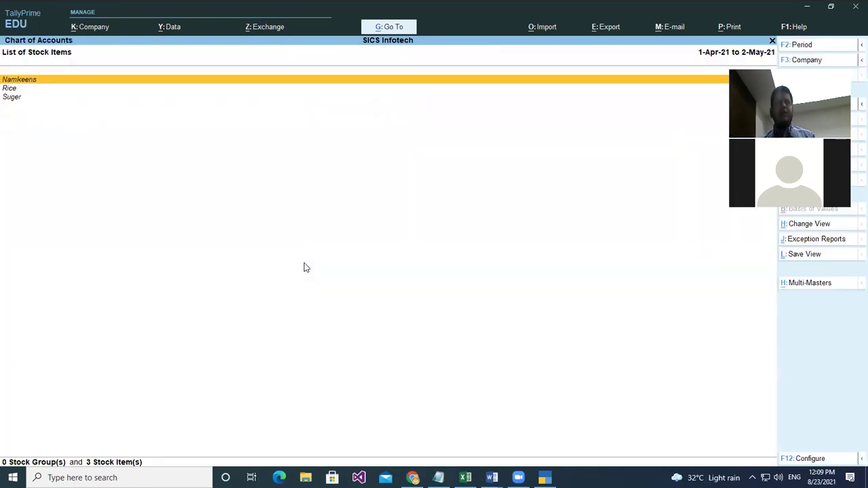
# Step: Look through the existing stock items and return to the Gateway of Tally without quitting
pyautogui.press('Down')
pyautogui.press('Down')
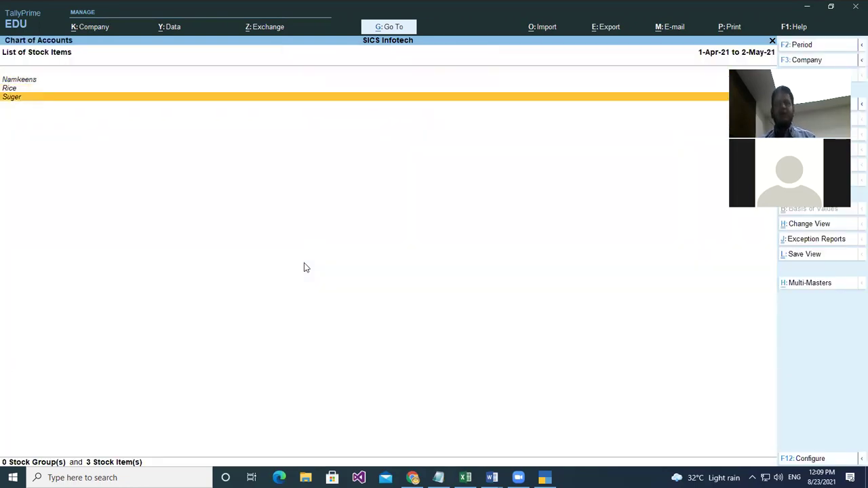
pyautogui.press('Up')
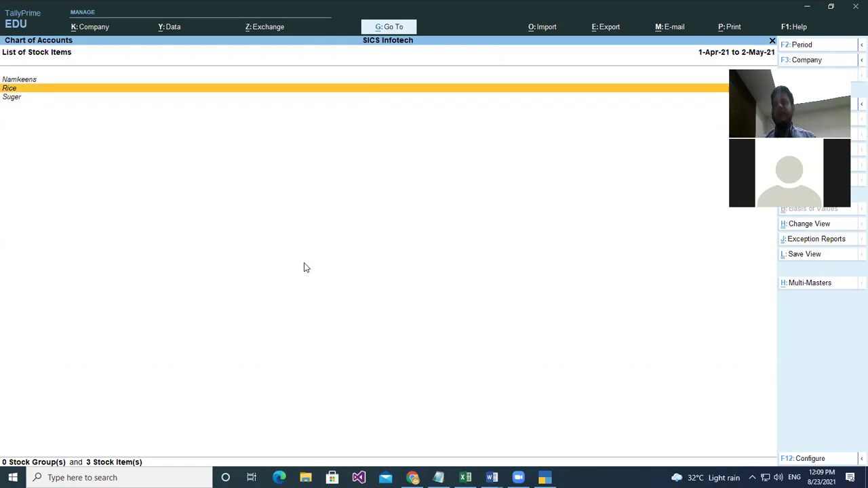
pyautogui.press('Escape')
pyautogui.press('Escape')
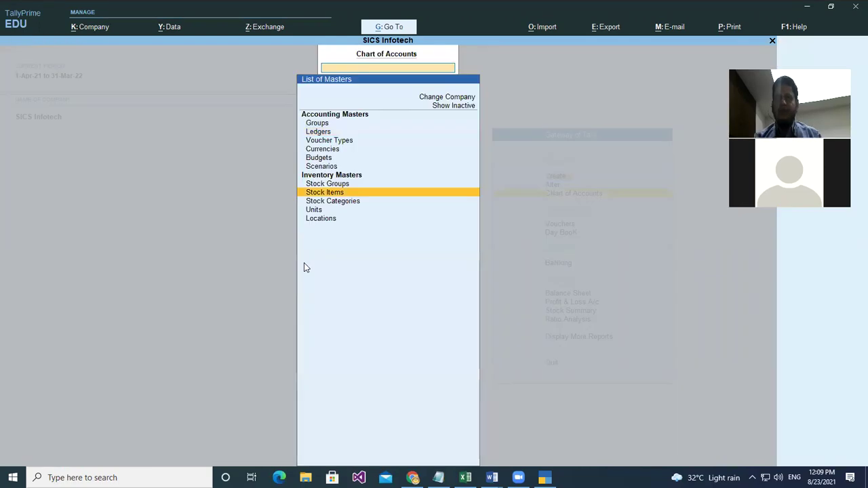
pyautogui.press('Escape')
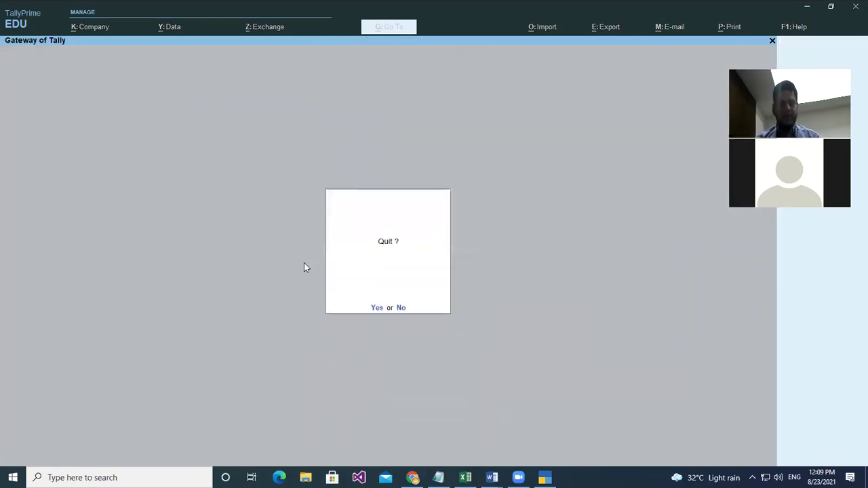
pyautogui.press('Escape')
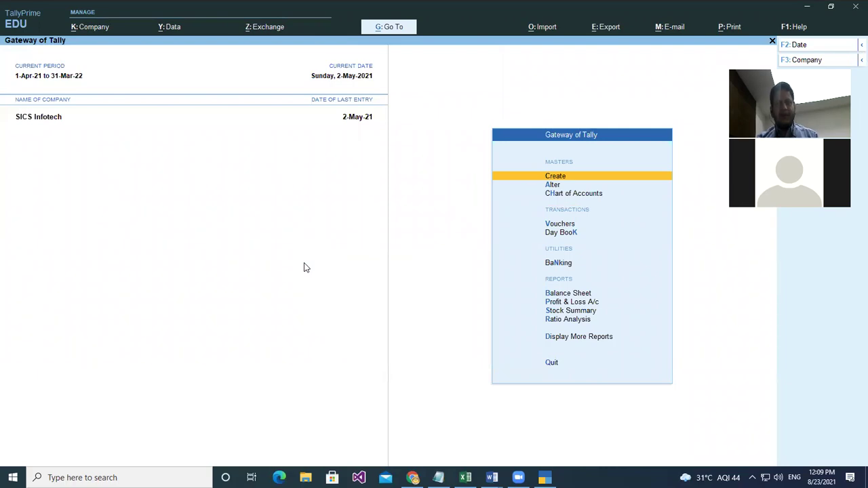
# Step: Open the Day Book of SICS Infotech from the Gateway of Tally
pyautogui.press('Down')
pyautogui.press('Down')
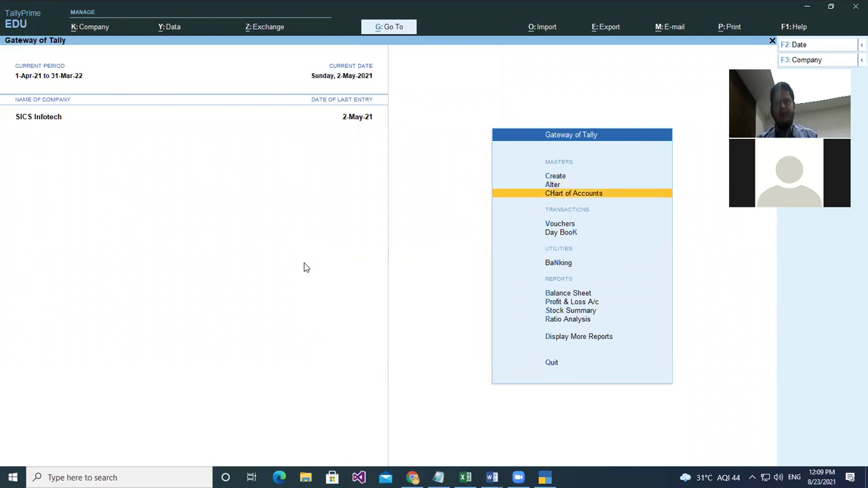
pyautogui.press('Down')
pyautogui.press('Down')
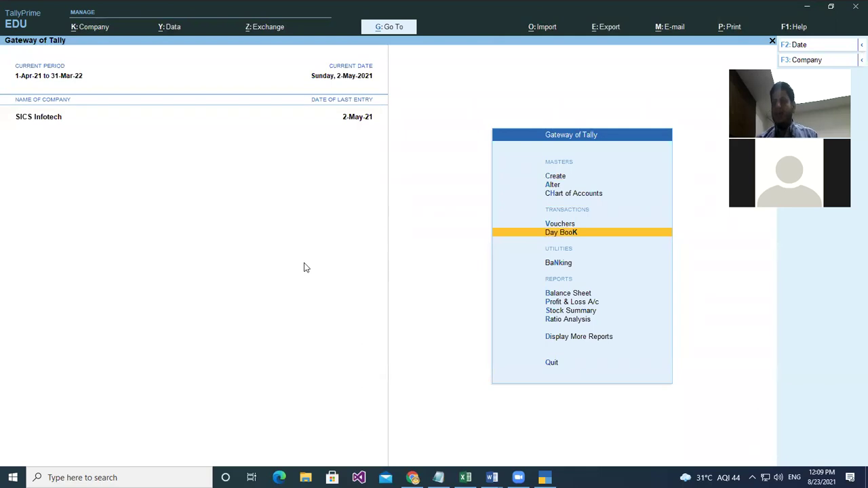
pyautogui.press('Return')
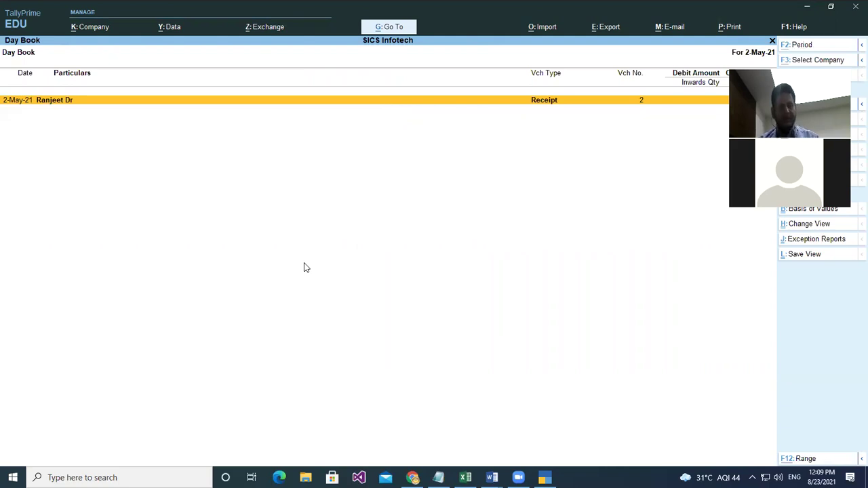
# Step: Change the Day Book period to run from 1 April 2021 to 31 December 2021
pyautogui.hotkey('alt', 'F2')
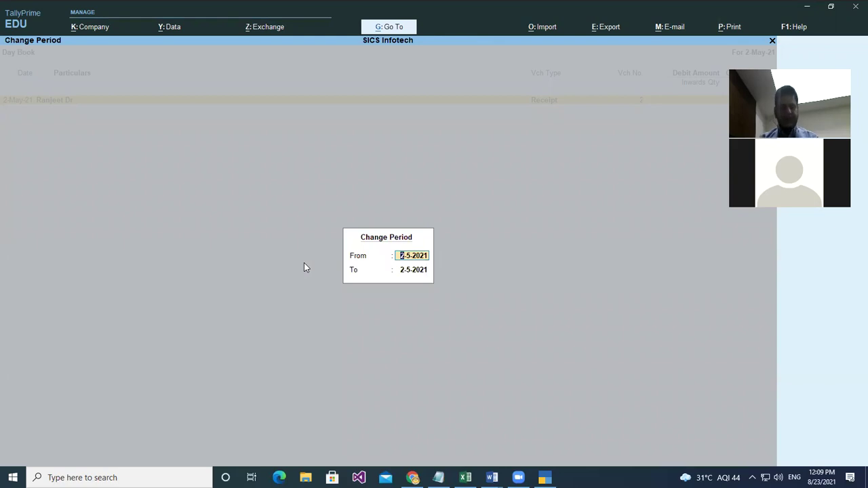
pyautogui.write('apr')
pyautogui.press('Return')
pyautogui.write('dec')
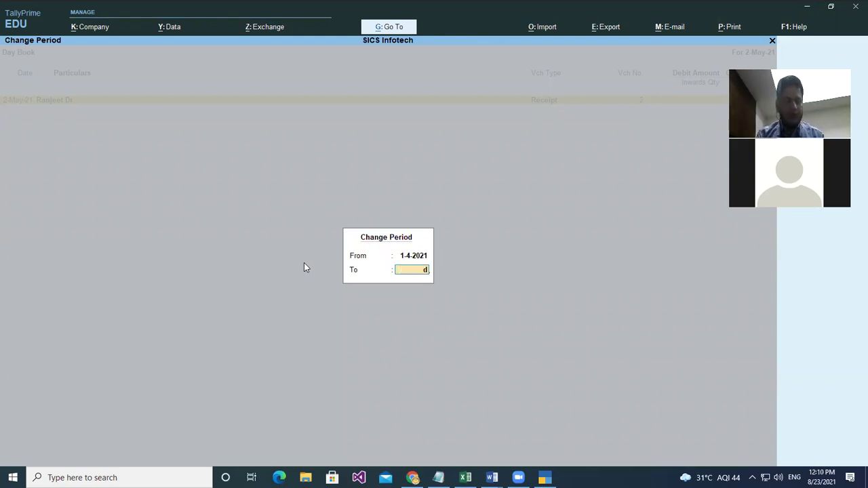
pyautogui.press('Return')
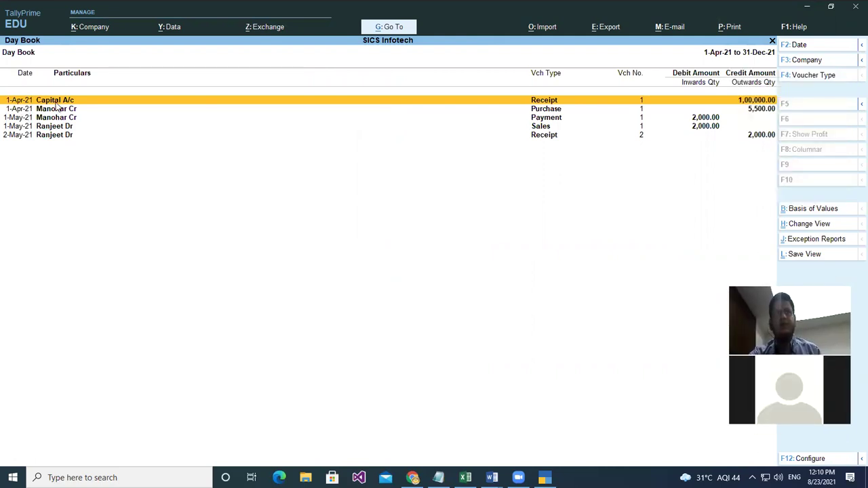
pyautogui.press('Down')
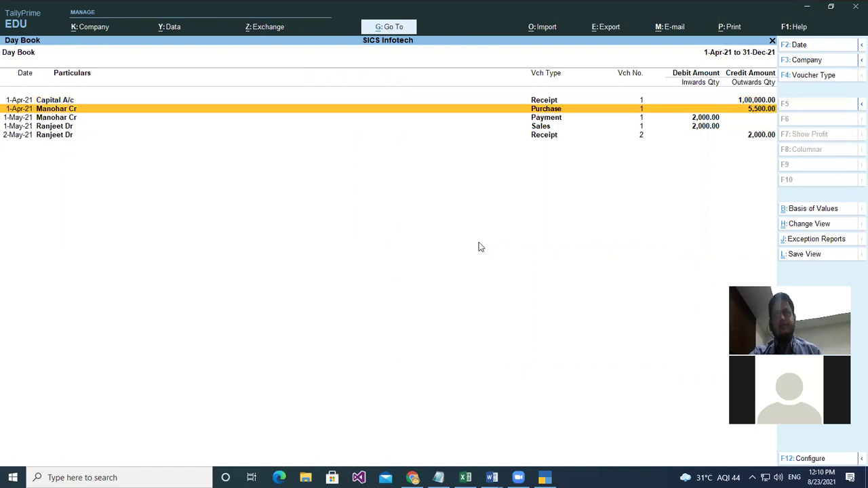
pyautogui.click(803, 255)
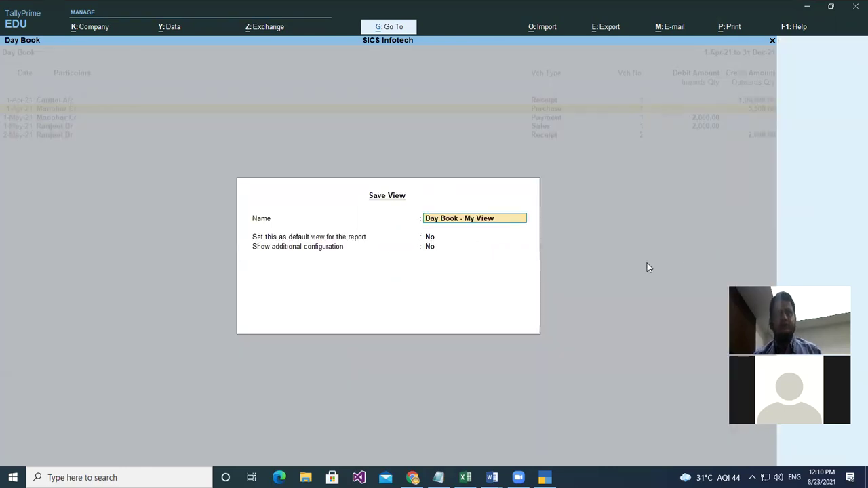
pyautogui.press('BackSpace')
pyautogui.press('Escape')
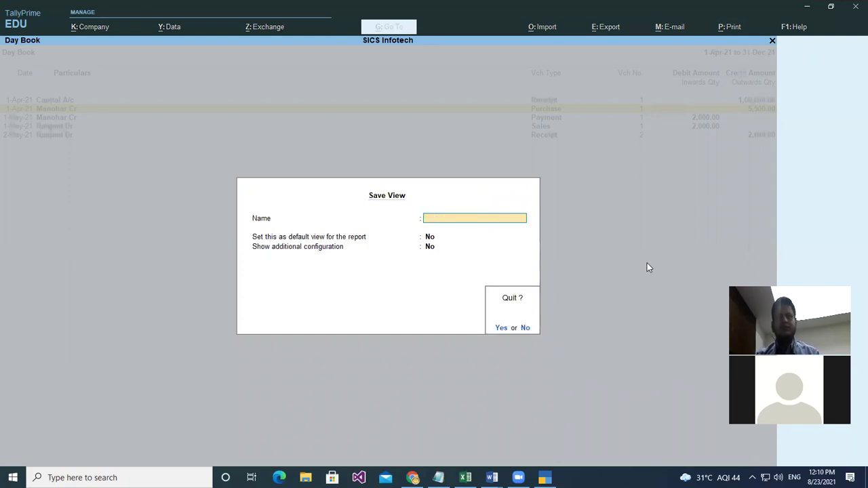
pyautogui.press('Return')
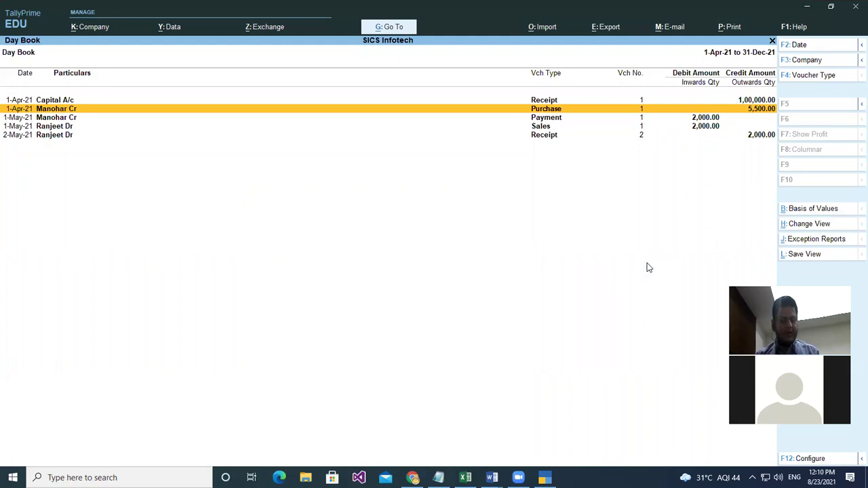
# Step: Delete the Purchase, Payment, Sales and 2-May Receipt vouchers from the Day Book, leaving only the Capital A/c receipt
pyautogui.hotkey('alt', 'd')
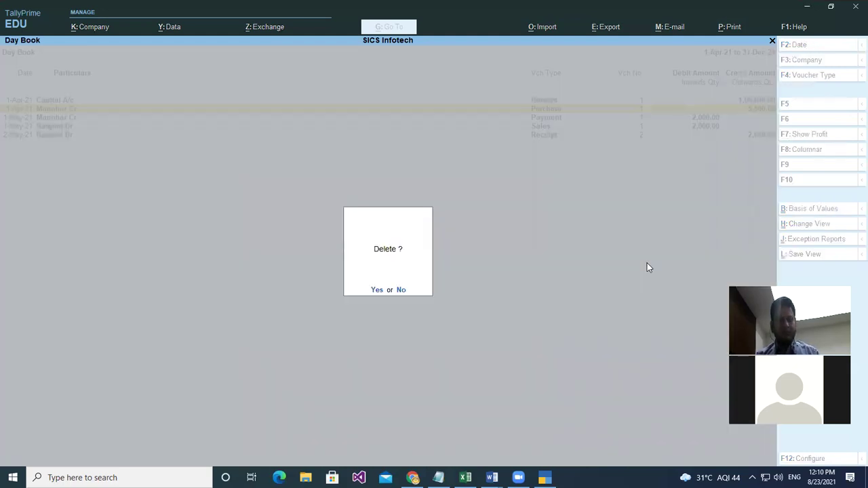
pyautogui.press('Return')
pyautogui.press('Down')
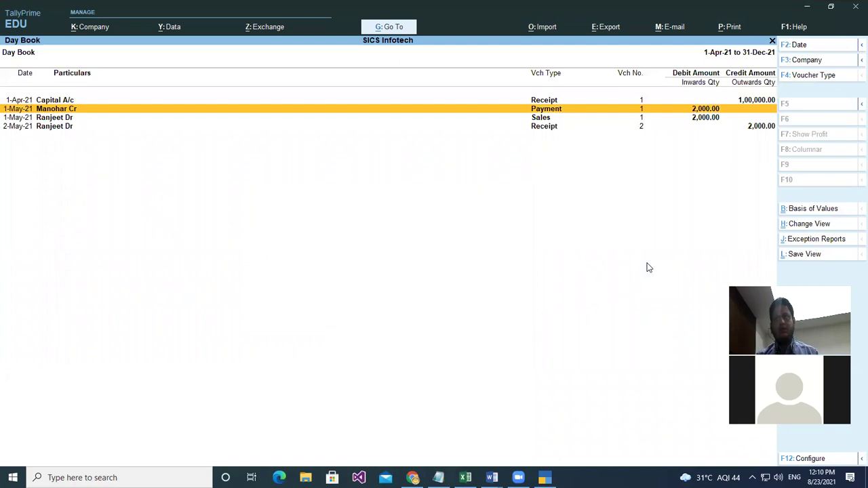
pyautogui.hotkey('shift', 'Down')
pyautogui.hotkey('shift', 'Down')
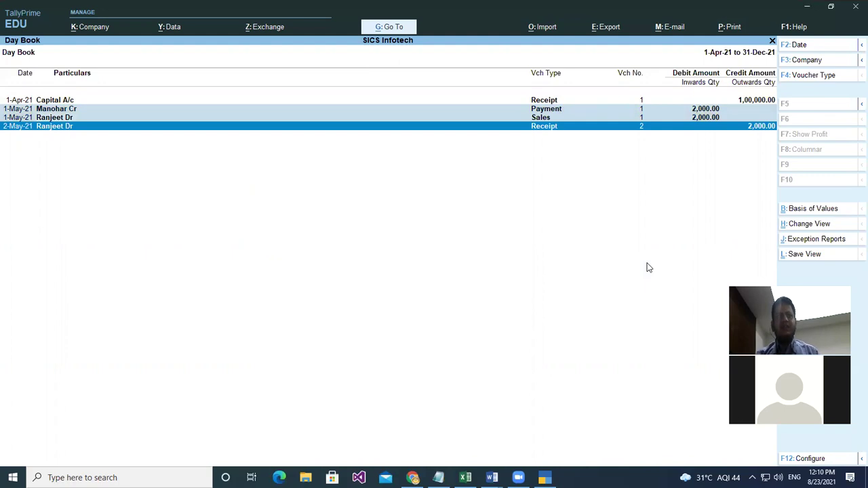
pyautogui.hotkey('alt', 'd')
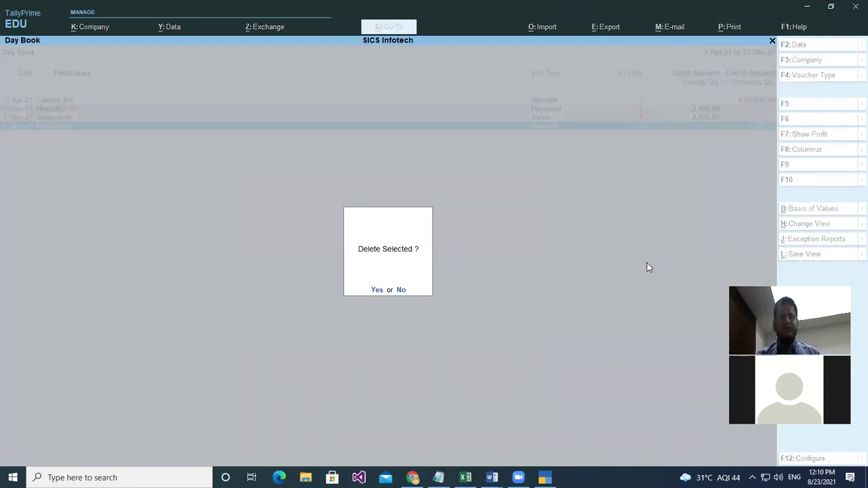
pyautogui.press('y')
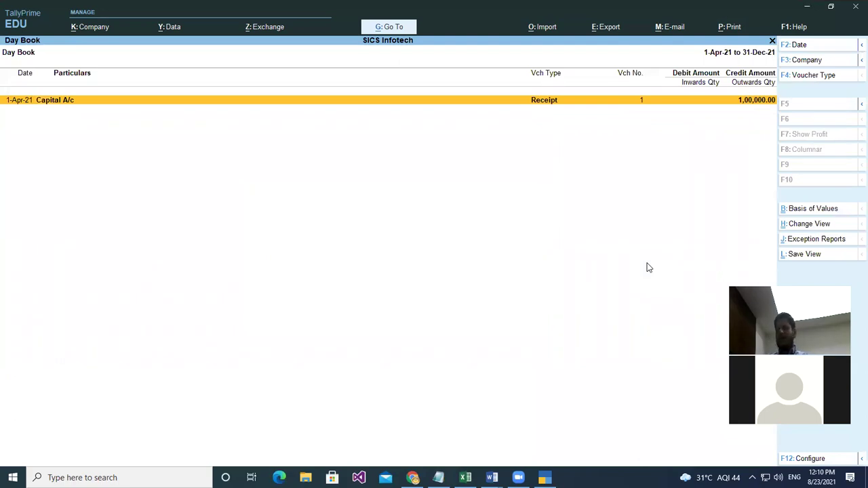
# Step: Leave the Day Book, check the Balance Sheet of SICS Infotech and return to the Gateway of Tally
pyautogui.press('Escape')
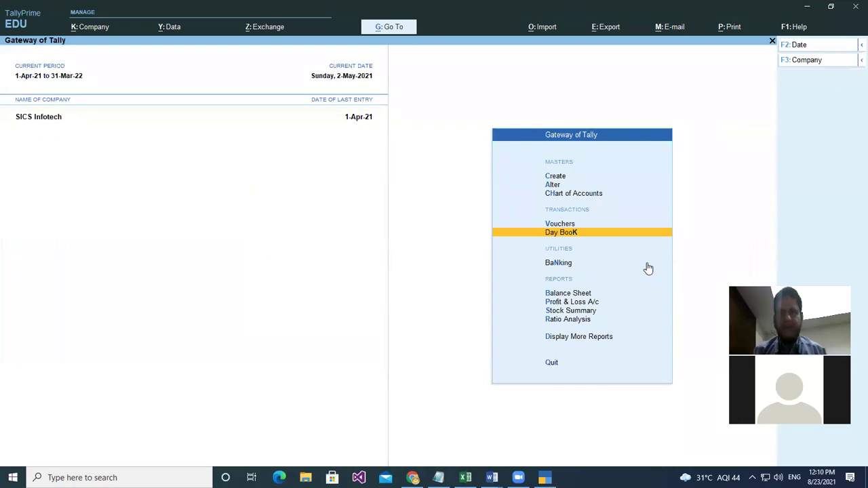
pyautogui.press('b')
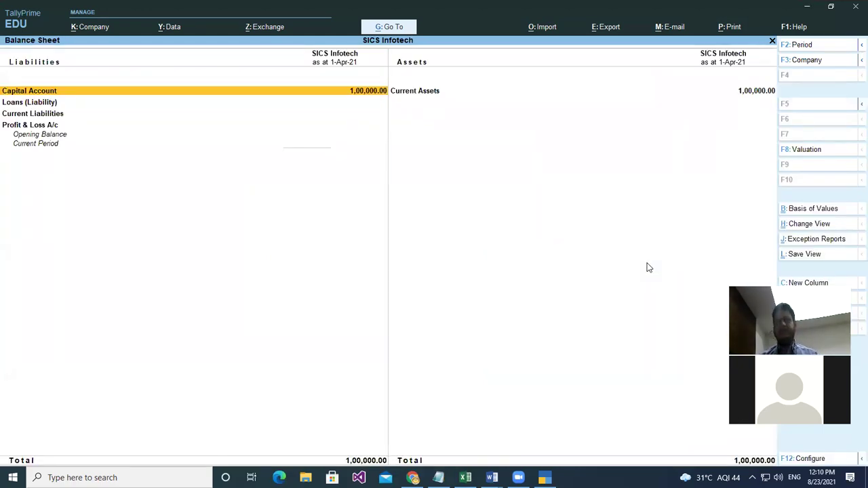
pyautogui.press('Escape')
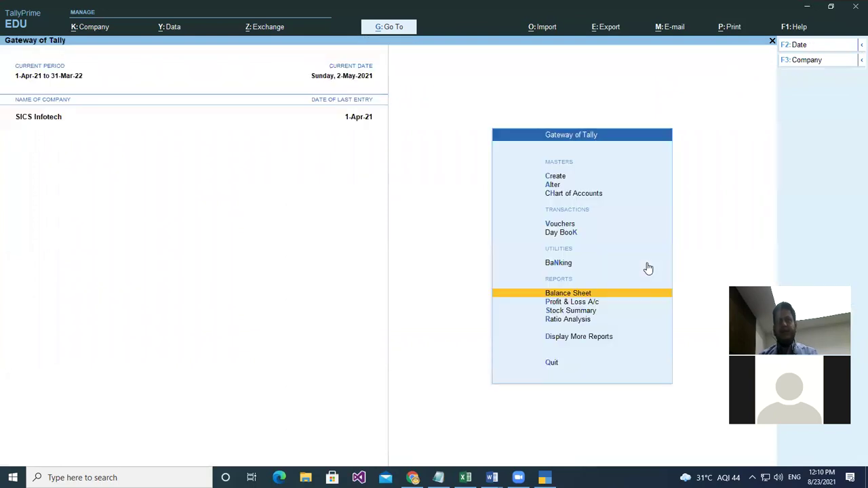
# Step: Open the list of Stock Items for alteration under Inventory Masters
pyautogui.press('Up')
pyautogui.press('Up')
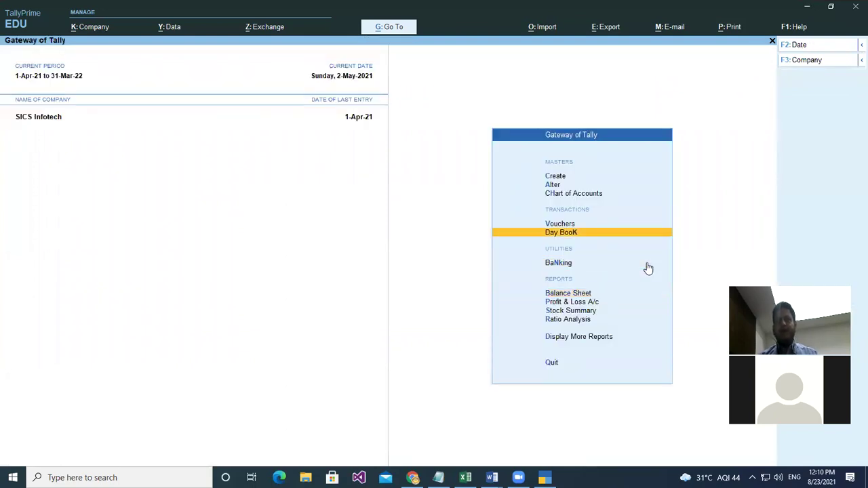
pyautogui.press('Up')
pyautogui.press('Up')
pyautogui.press('Up')
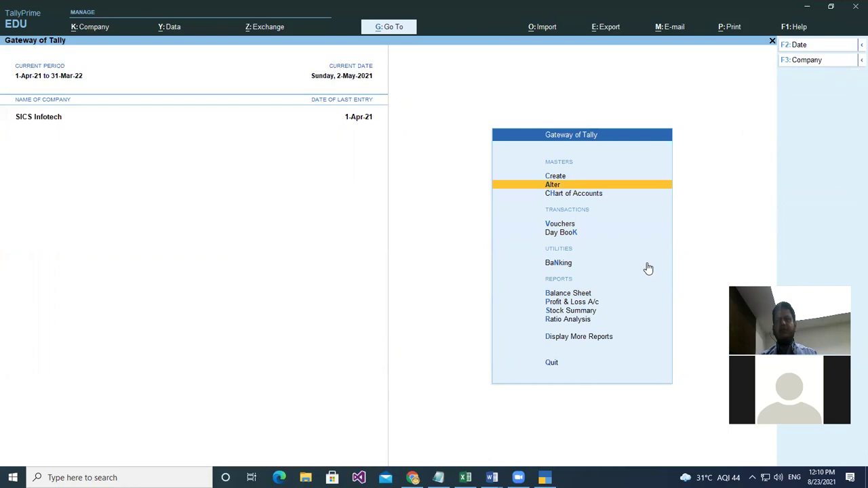
pyautogui.press('Return')
pyautogui.press('Down')
pyautogui.press('Down')
pyautogui.press('Down')
pyautogui.press('Down')
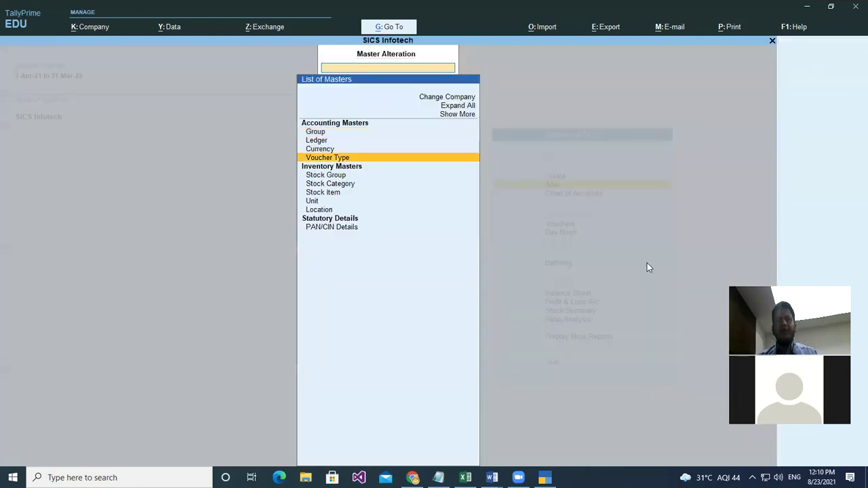
pyautogui.press('Down')
pyautogui.press('Down')
pyautogui.press('Return')
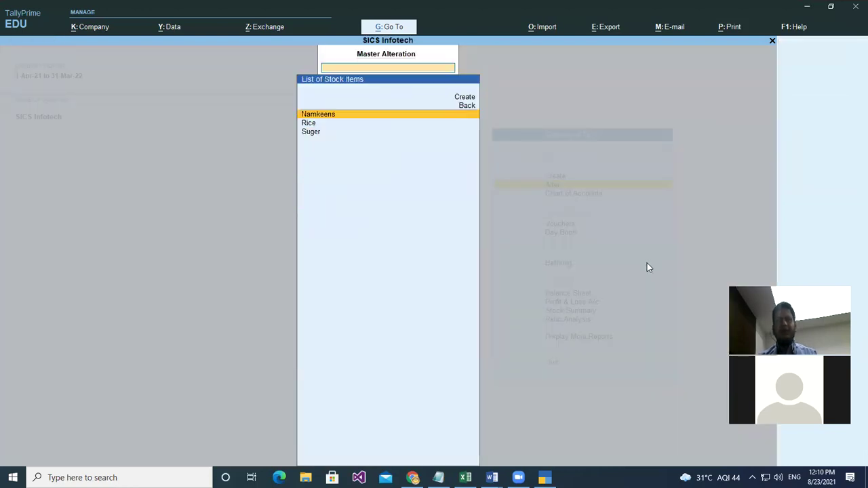
# Step: Delete the stock items Rice, Namkeens and Suger
pyautogui.press('Down')
pyautogui.press('Return')
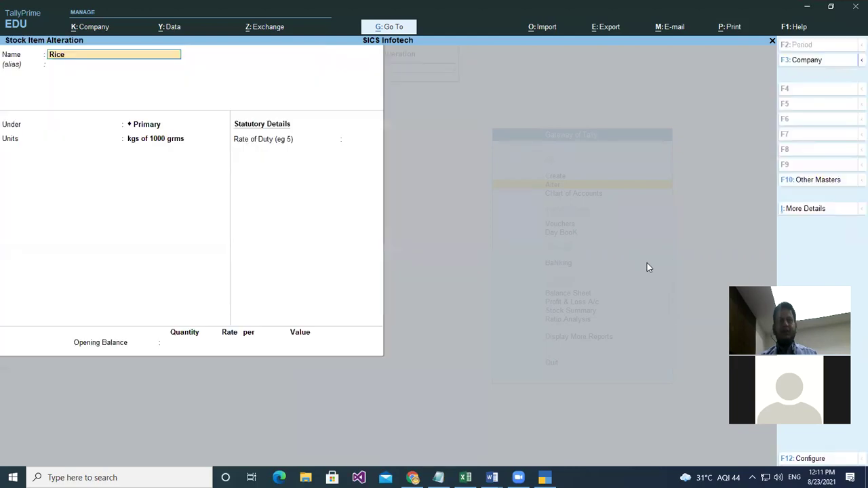
pyautogui.hotkey('alt', 'd')
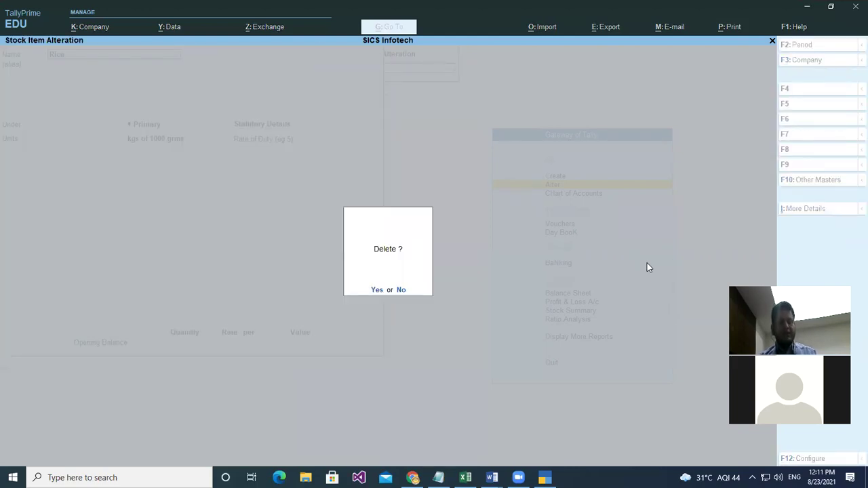
pyautogui.press('y')
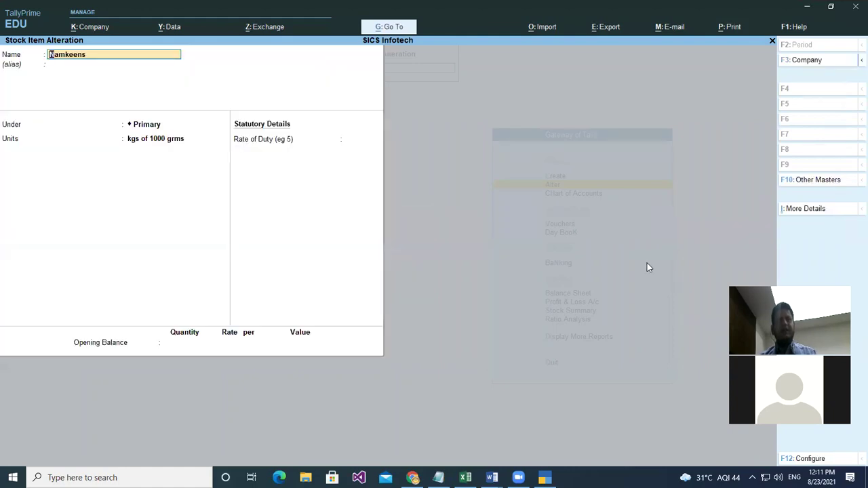
pyautogui.hotkey('alt', 'd')
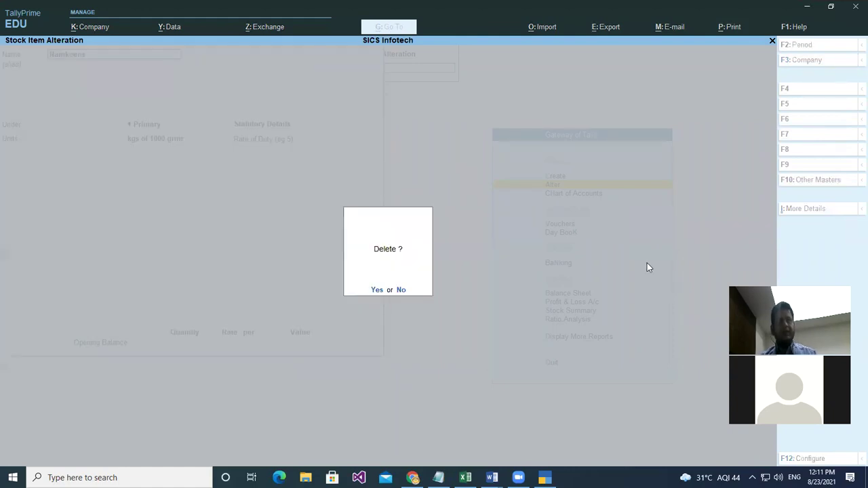
pyautogui.press('y')
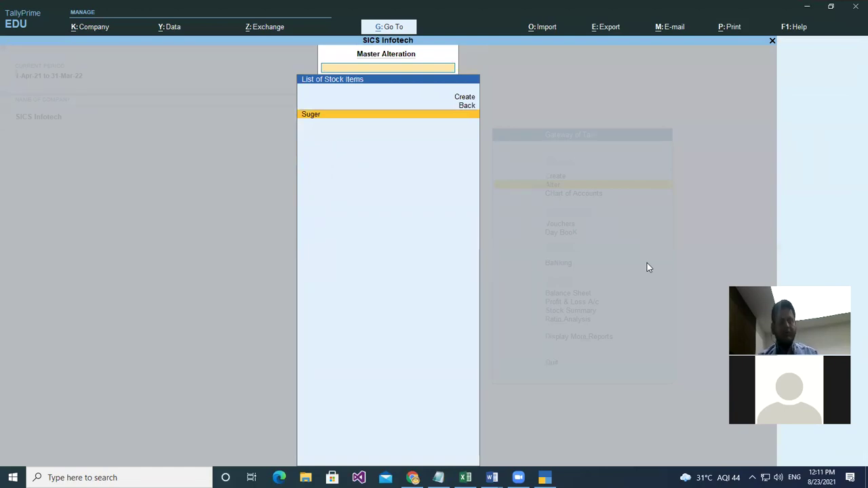
pyautogui.press('Return')
pyautogui.hotkey('alt', 'd')
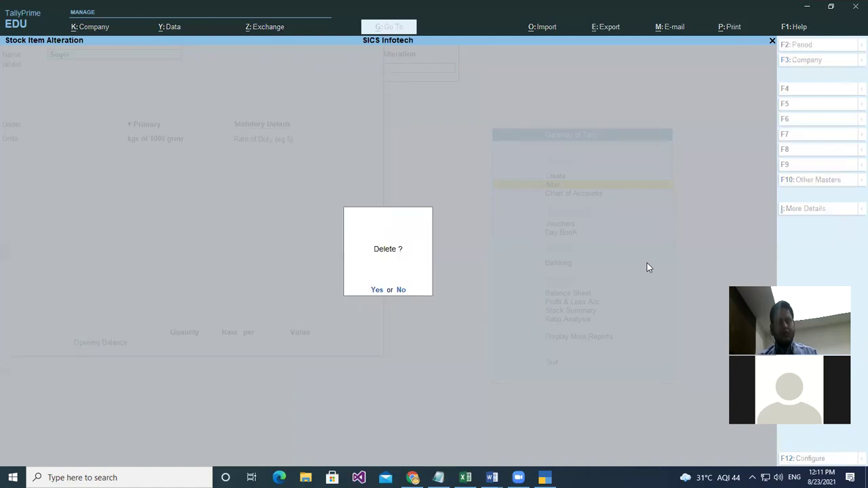
pyautogui.press('y')
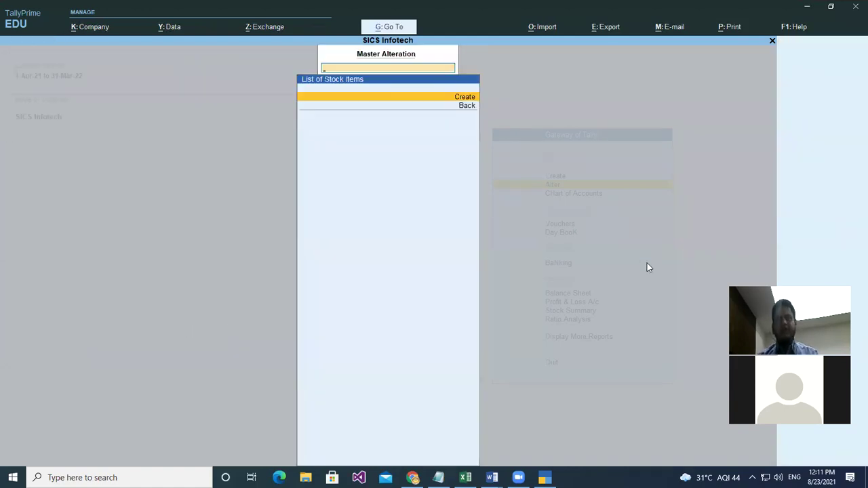
# Step: Look through the existing Units in the master alteration list and return to the Gateway of Tally
pyautogui.press('BackSpace')
pyautogui.press('Down')
pyautogui.press('Return')
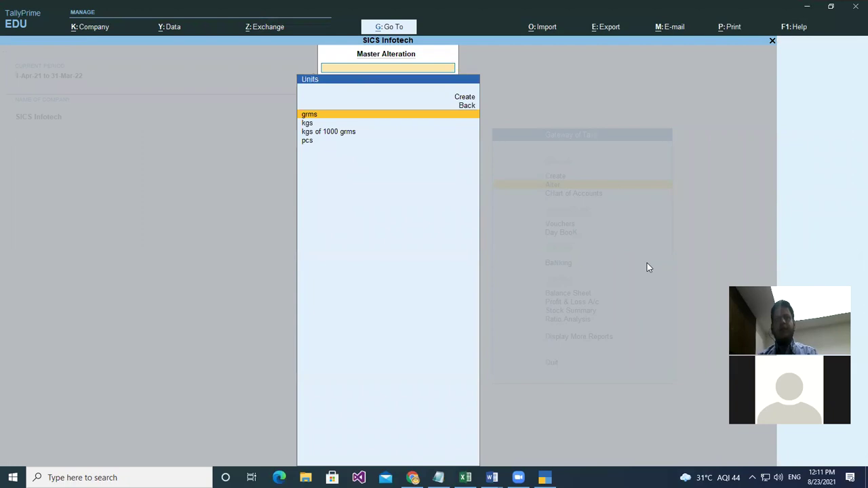
pyautogui.press('Down')
pyautogui.press('Down')
pyautogui.press('Down')
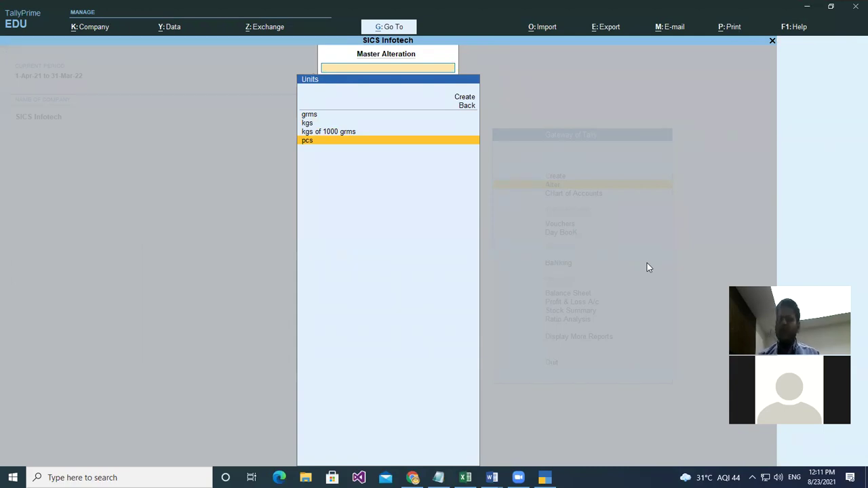
pyautogui.press('Escape')
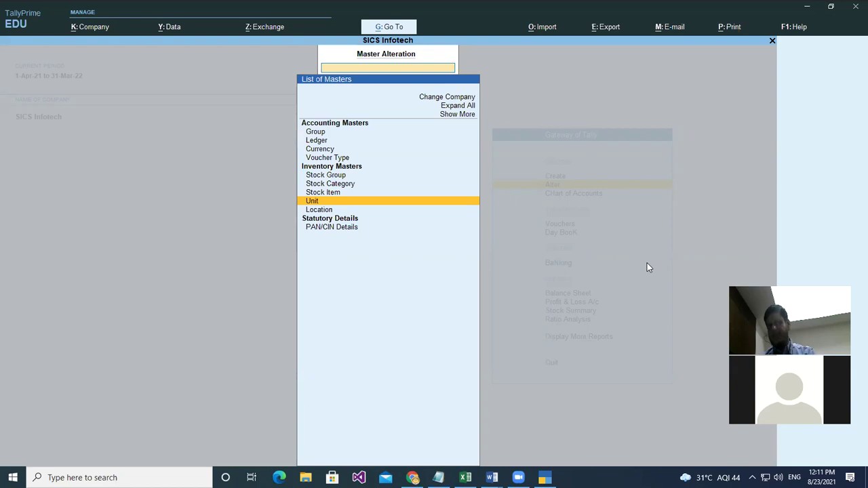
pyautogui.press('Escape')
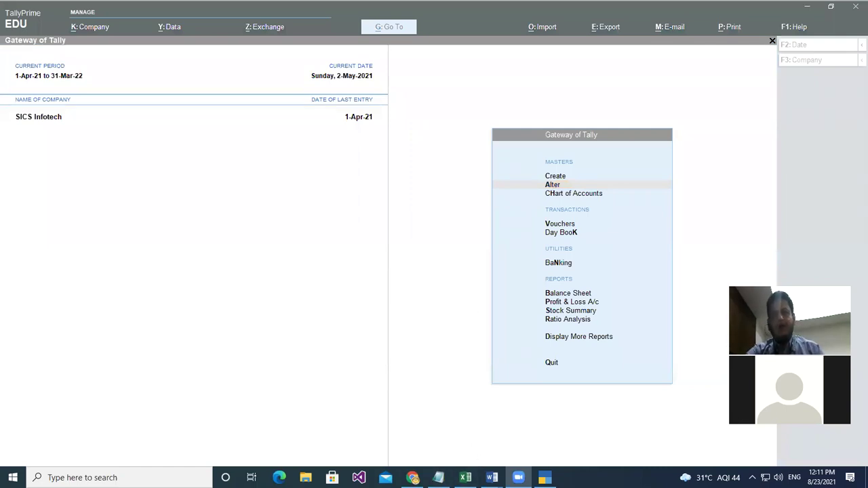
# Step: Close the ONLINE_CLASS_DETAILS workbook in Excel and bring up the inventory Examples document in Word
pyautogui.moveTo(499, 461)
pyautogui.click(522, 424)
pyautogui.click(465, 478)
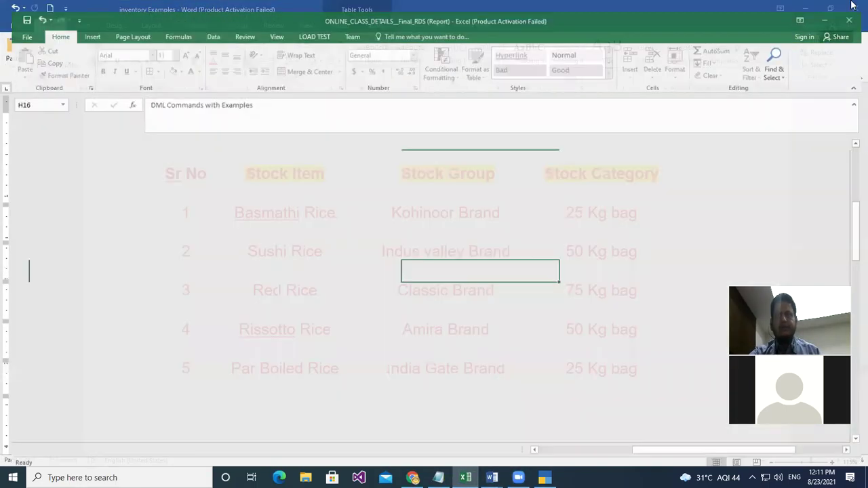
pyautogui.click(852, 6)
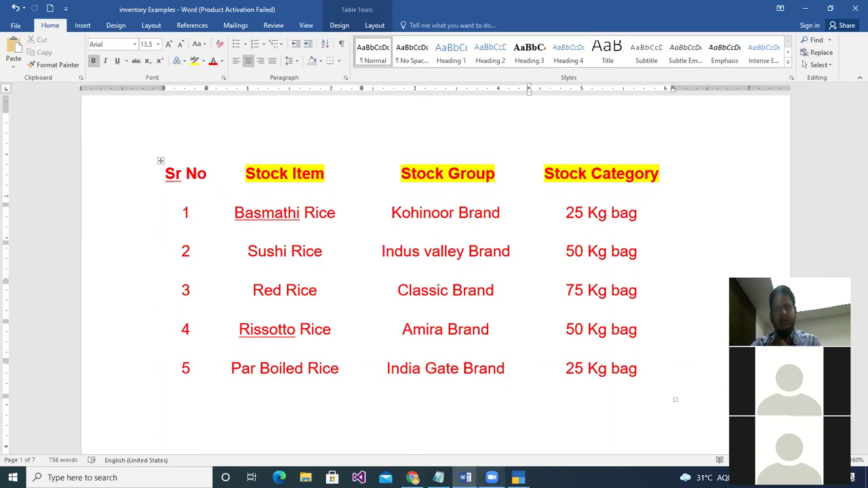
# Step: Switch back to TallyPrime and open the creation form for a new Stock Group under Inventory Masters
pyautogui.moveTo(492, 478)
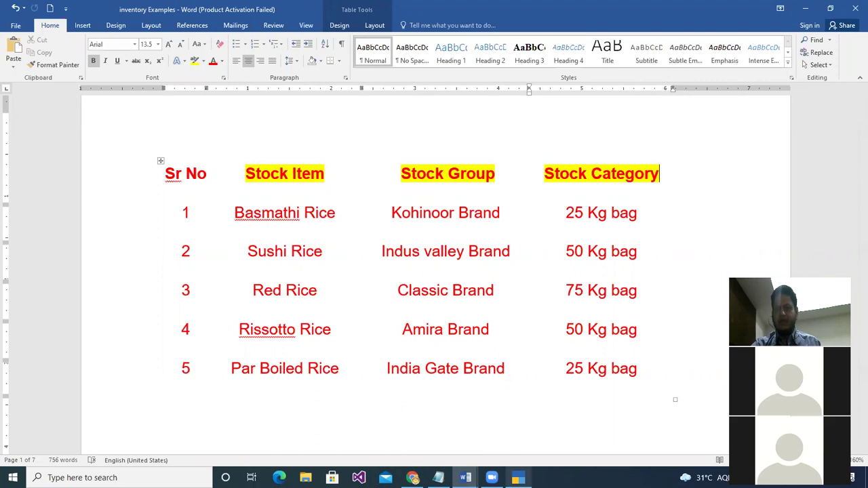
pyautogui.hotkey('alt', 'Tab')
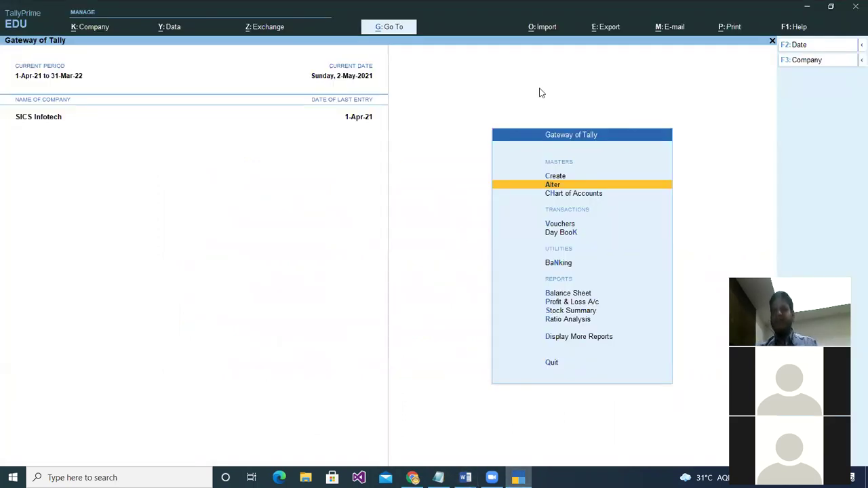
pyautogui.press('Up')
pyautogui.press('Return')
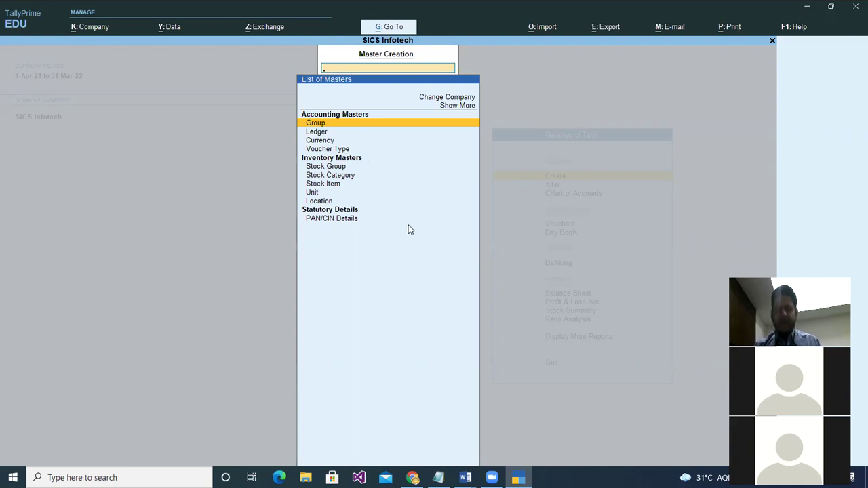
pyautogui.press('Down')
pyautogui.press('Down')
pyautogui.press('Down')
pyautogui.press('Down')
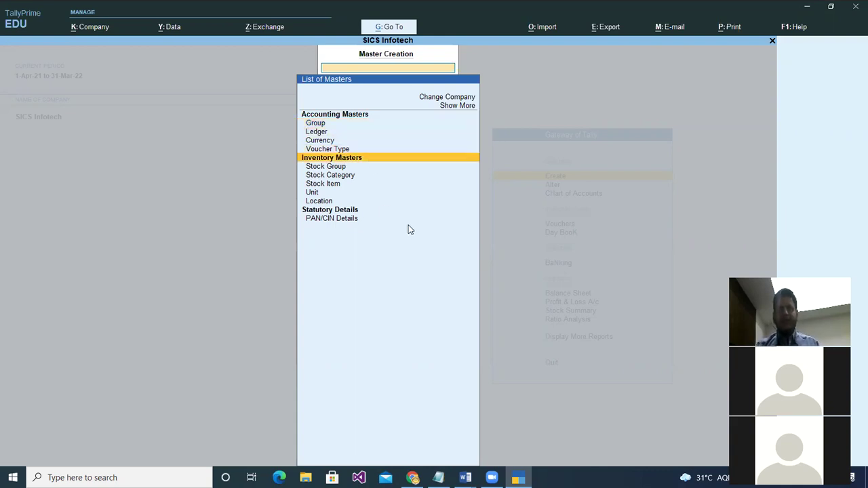
pyautogui.press('Down')
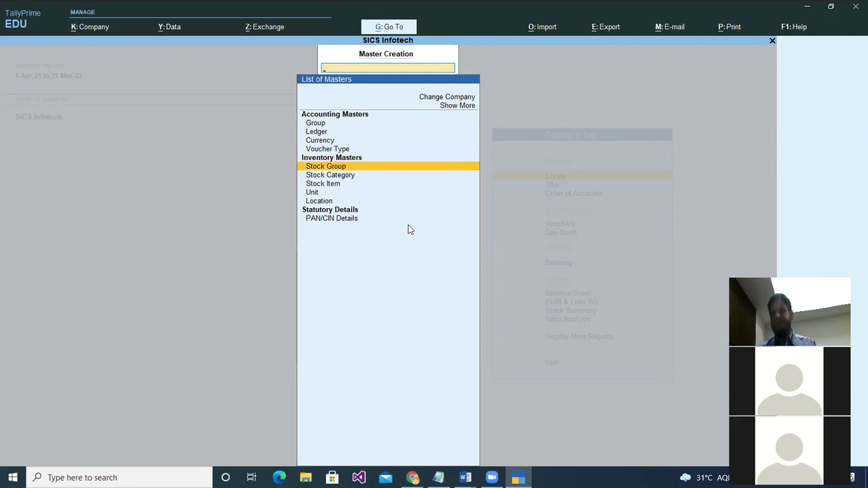
pyautogui.press('Return')
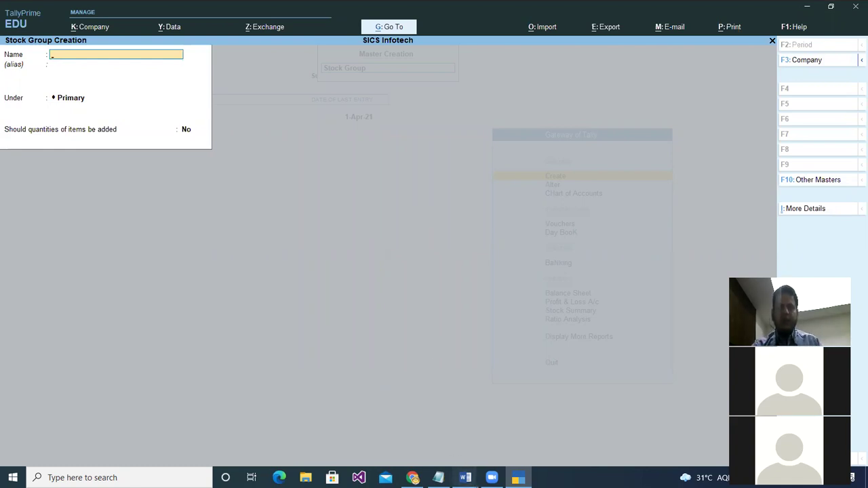
# Step: Switch to the inventory Examples document in Word and highlight the stock groups Kohinoor Brand and India Gate Brand in yellow
pyautogui.moveTo(466, 478)
pyautogui.click(523, 421)
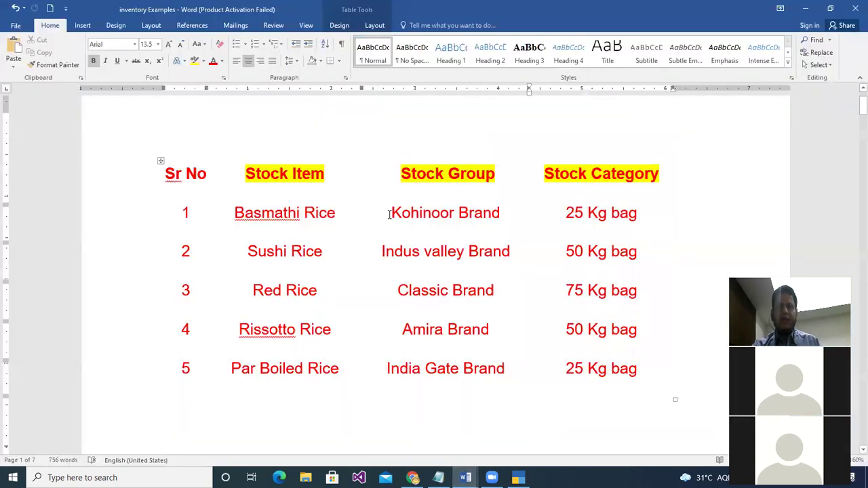
pyautogui.moveTo(389, 212); pyautogui.dragTo(500, 216)
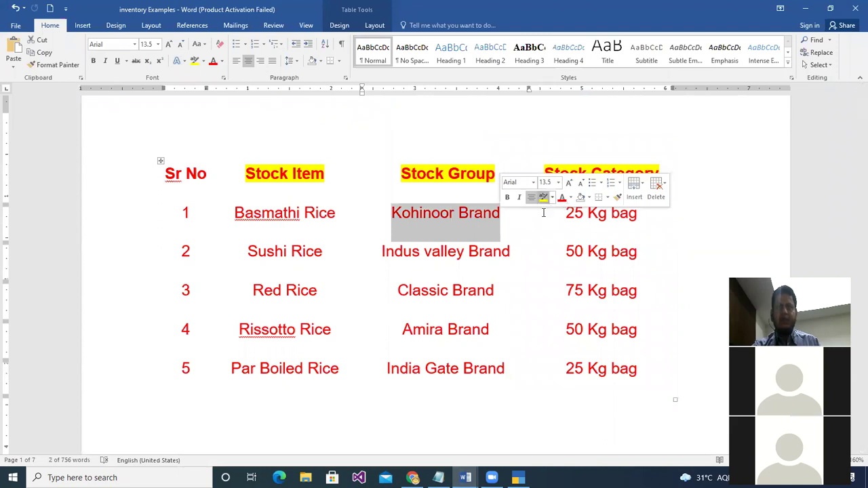
pyautogui.click(543, 197)
pyautogui.moveTo(385, 366); pyautogui.dragTo(520, 364)
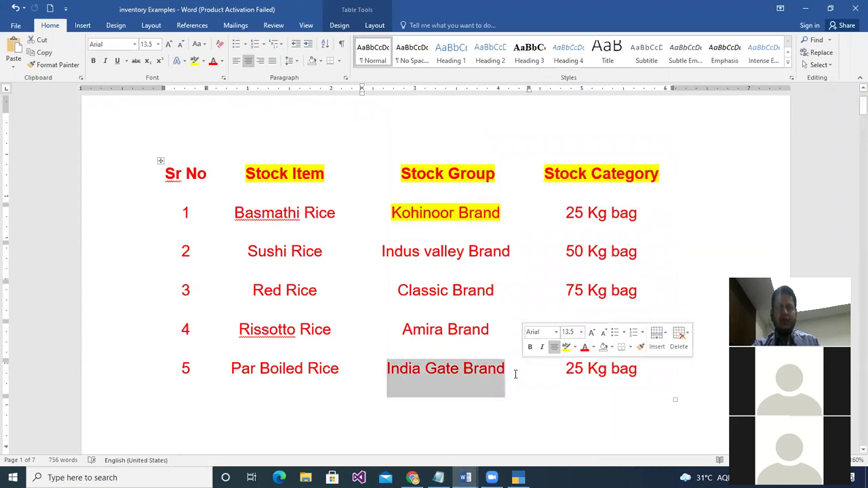
pyautogui.click(572, 346)
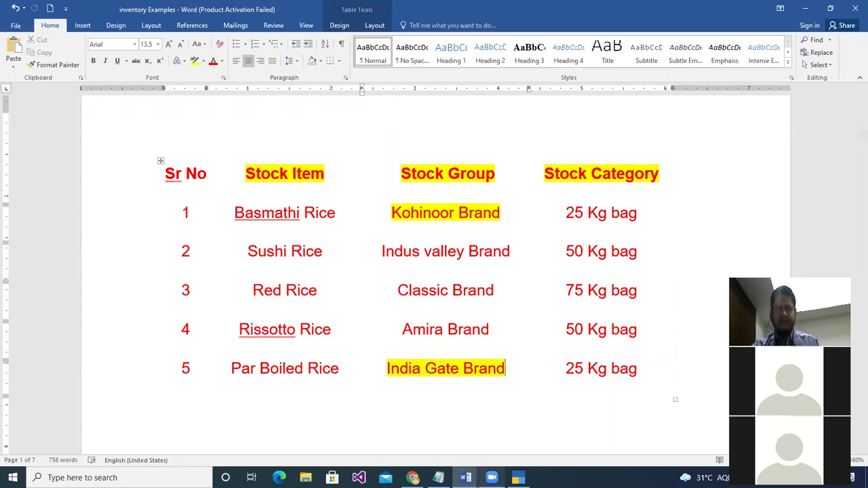
# Step: Switch back to TallyPrime and create the stock group Kohinoor Brand under Primary, with quantities of items added set to Yes
pyautogui.click(517, 477)
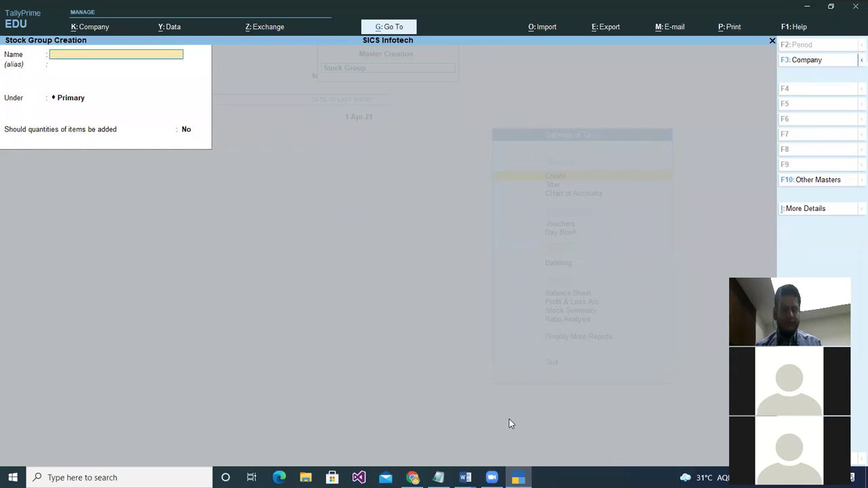
pyautogui.click(465, 478)
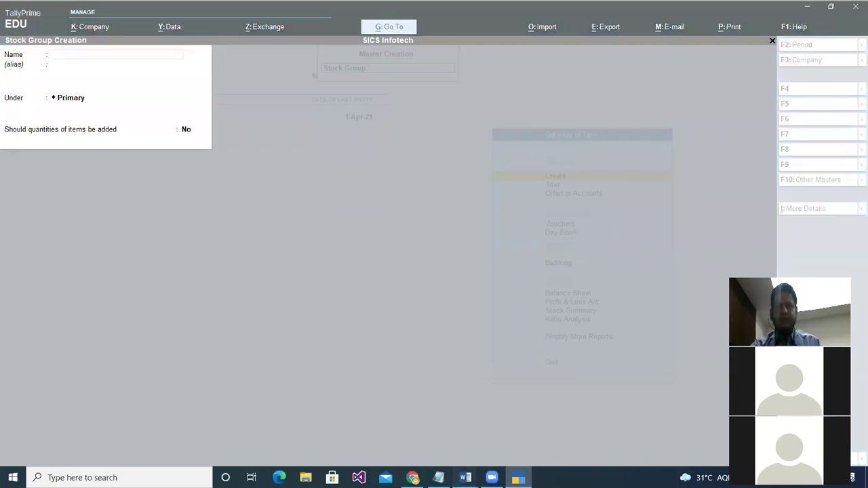
pyautogui.click(522, 428)
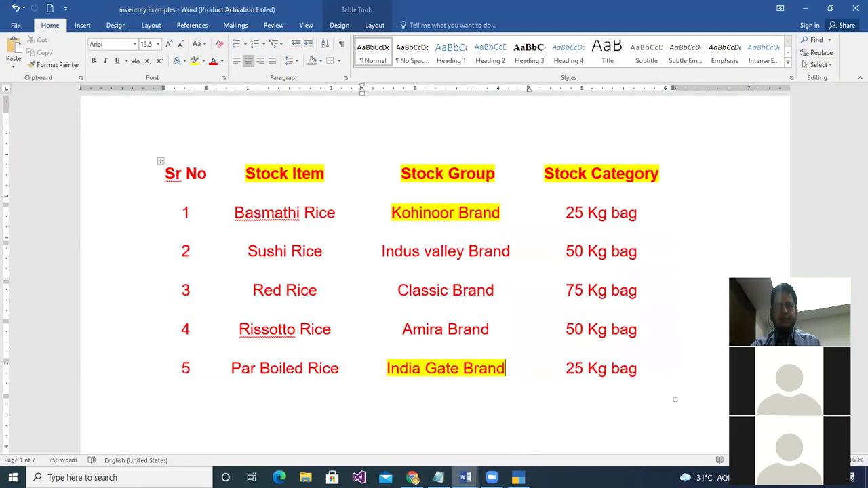
pyautogui.click(518, 477)
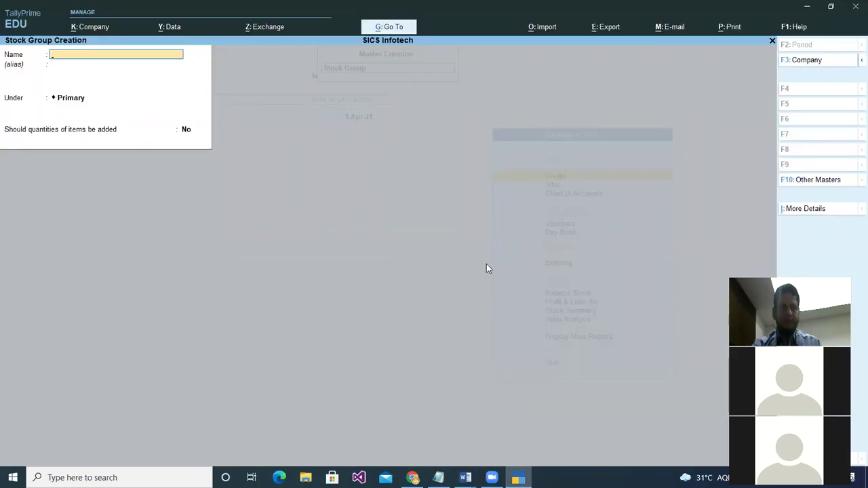
pyautogui.write('Koh')
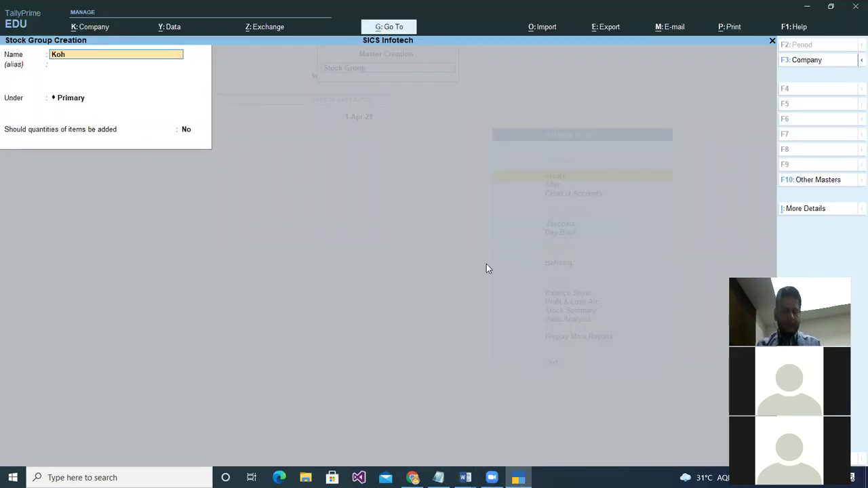
pyautogui.write('inoo')
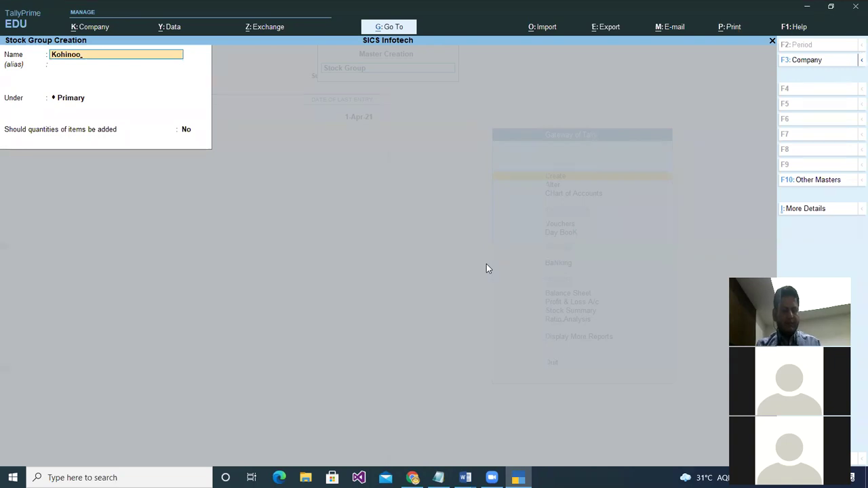
pyautogui.write('r Brand')
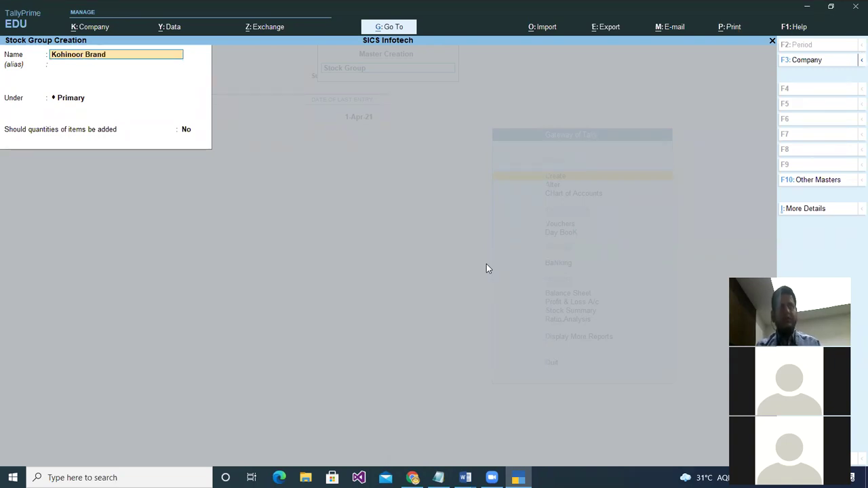
pyautogui.press('Return')
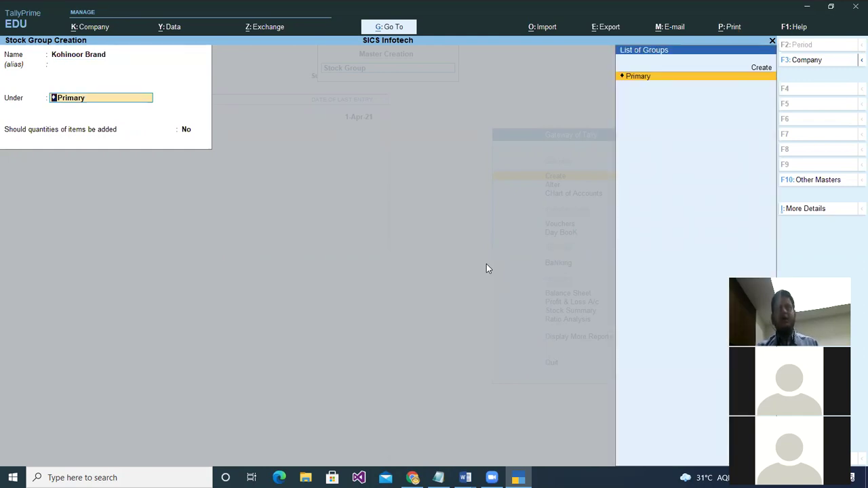
pyautogui.press('Return')
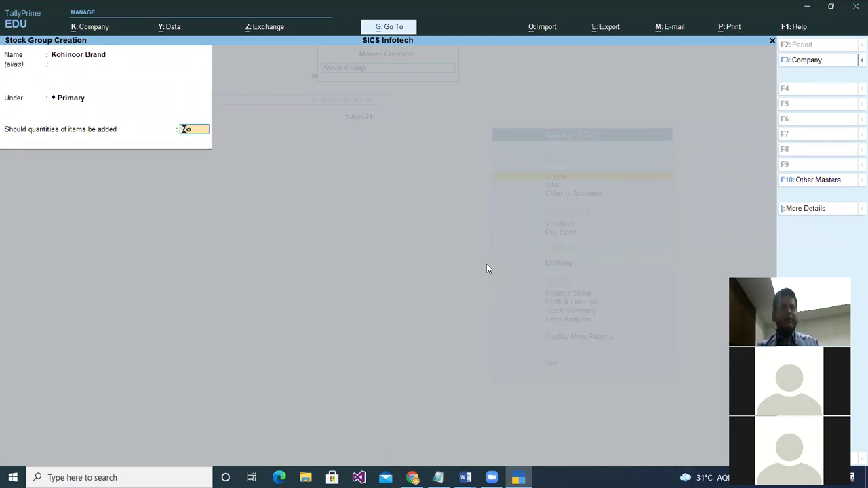
pyautogui.write('y')
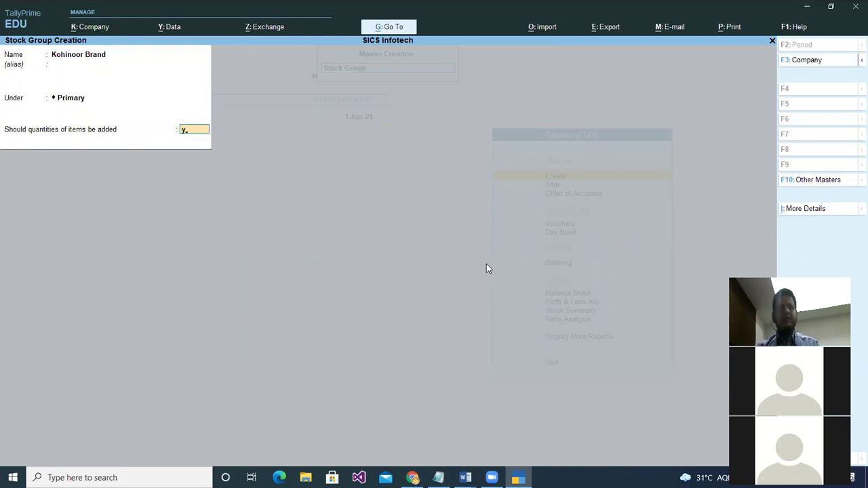
pyautogui.press('Return')
pyautogui.press('Return')
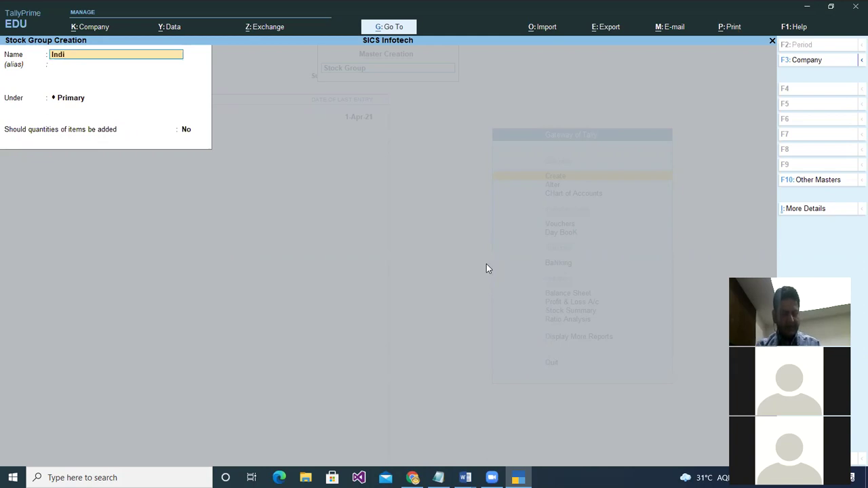
# Step: Create a second stock group named India Get Brand under Primary and return to the Gateway of Tally
pyautogui.write('India Get')
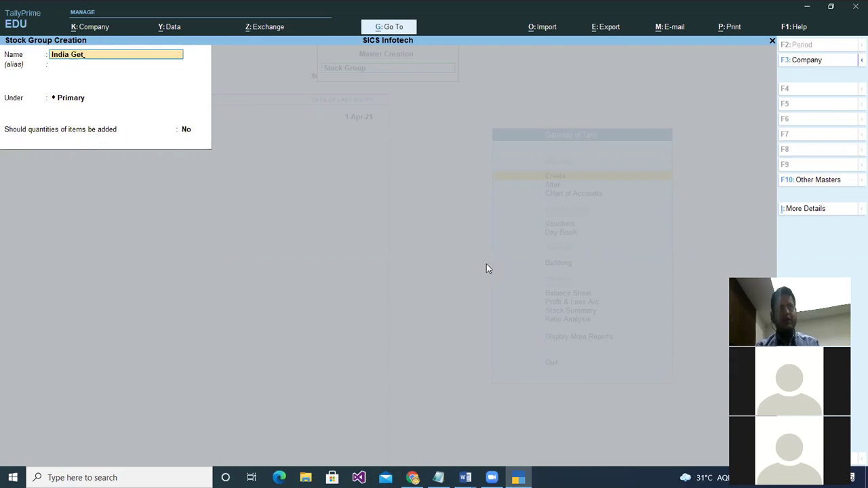
pyautogui.write(' Brand')
pyautogui.press('Return')
pyautogui.press('Return')
pyautogui.press('Return')
pyautogui.press('Return')
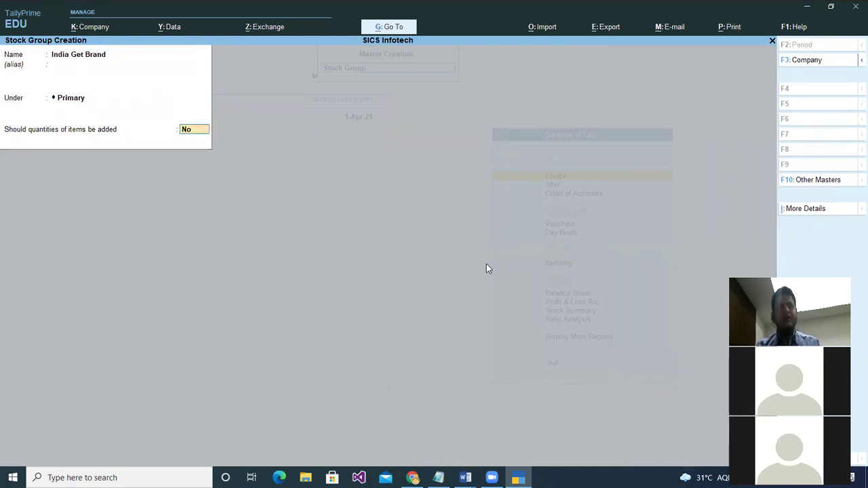
pyautogui.press('Return')
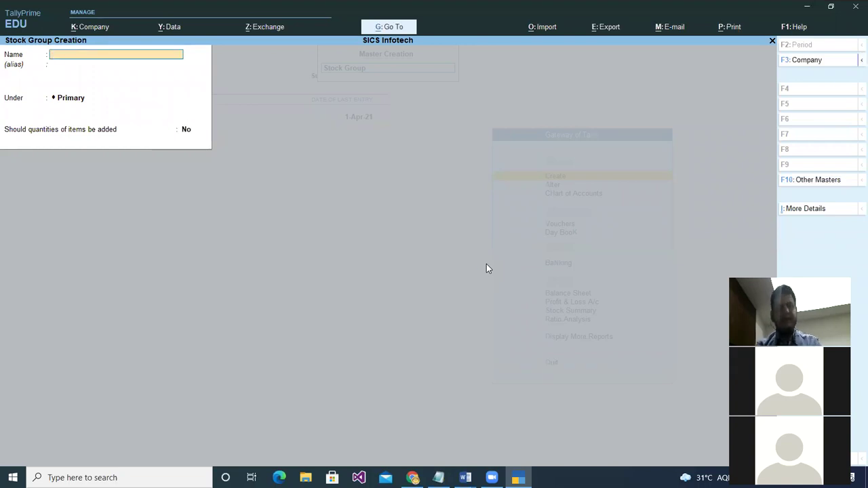
pyautogui.press('Escape')
pyautogui.press('Escape')
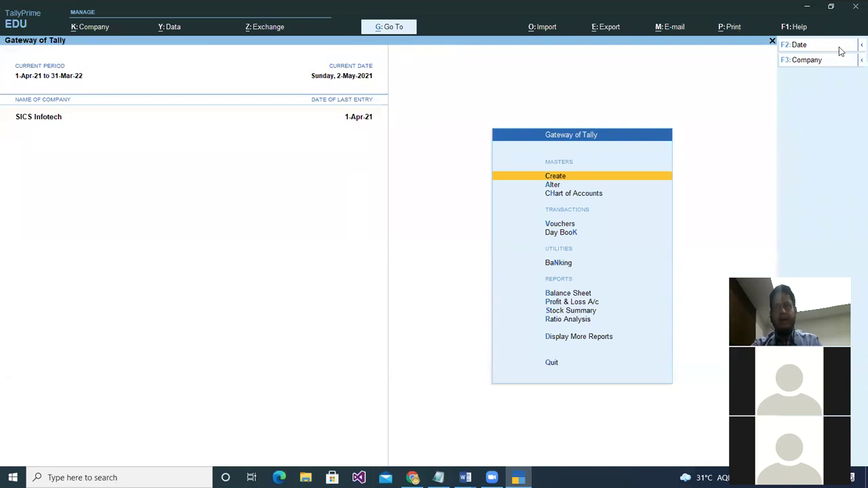
pyautogui.press('Escape')
pyautogui.press('n')
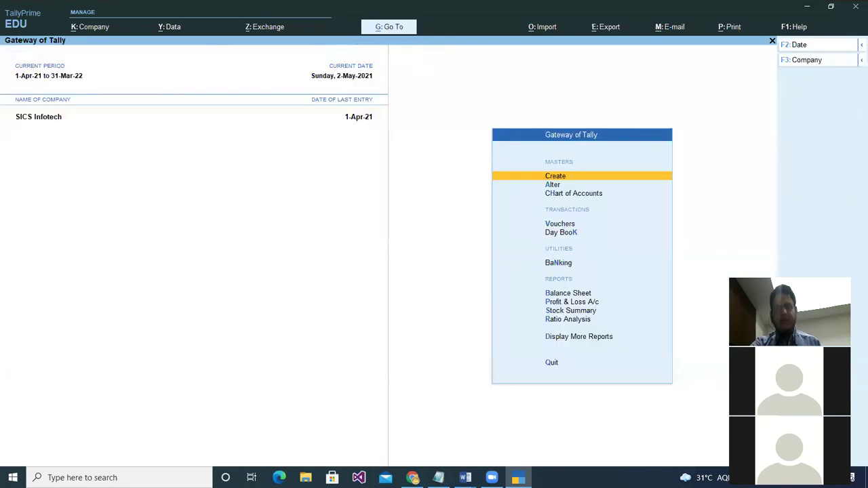
# Step: Switch to the Word document and highlight the stock categories 25 Kg bag, 50 Kg bag and 75 Kg bag in the first three rows in yellow
pyautogui.moveTo(465, 478)
pyautogui.click(515, 430)
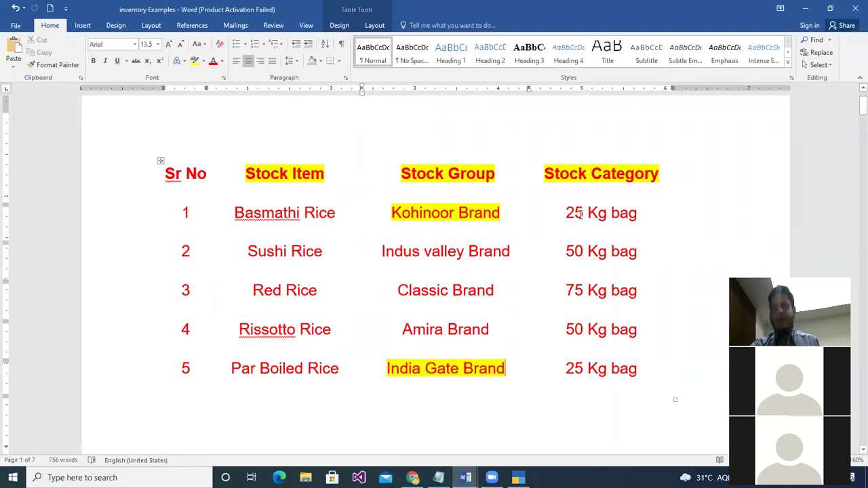
pyautogui.moveTo(563, 215); pyautogui.dragTo(650, 215)
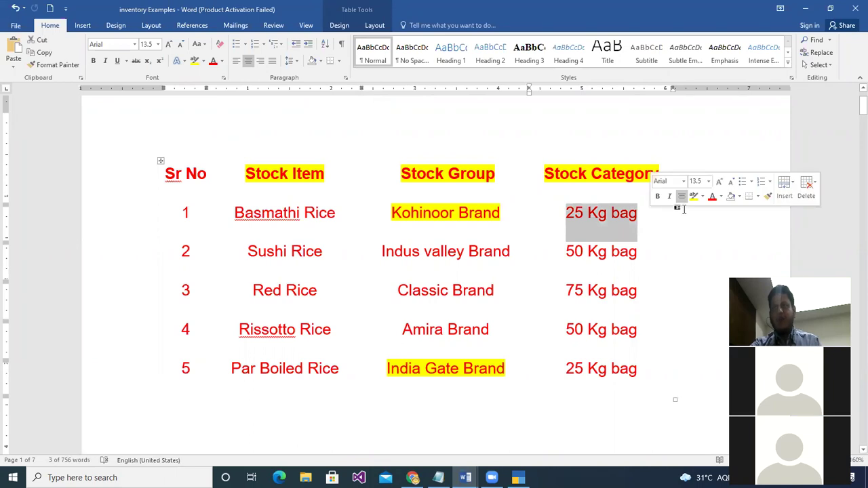
pyautogui.click(693, 197)
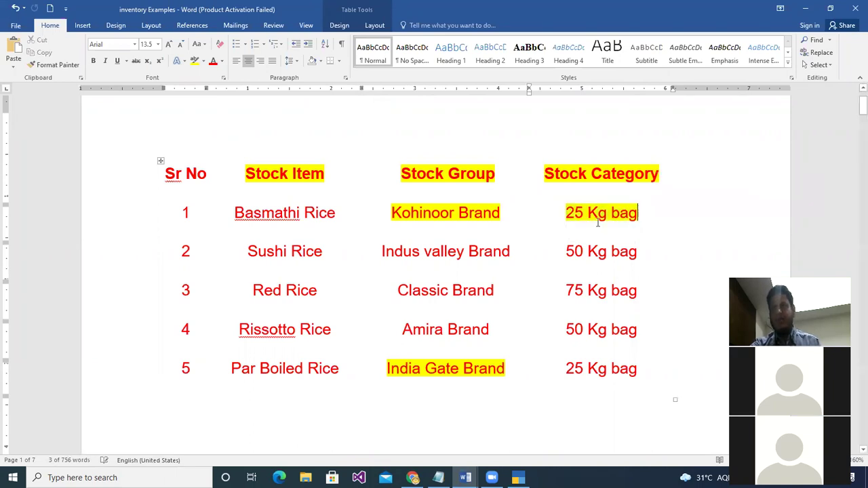
pyautogui.moveTo(560, 253); pyautogui.dragTo(669, 251)
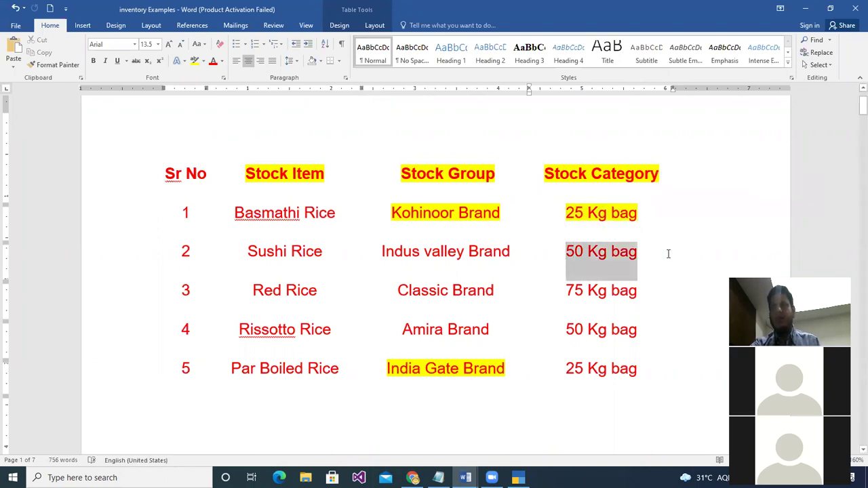
pyautogui.click(712, 236)
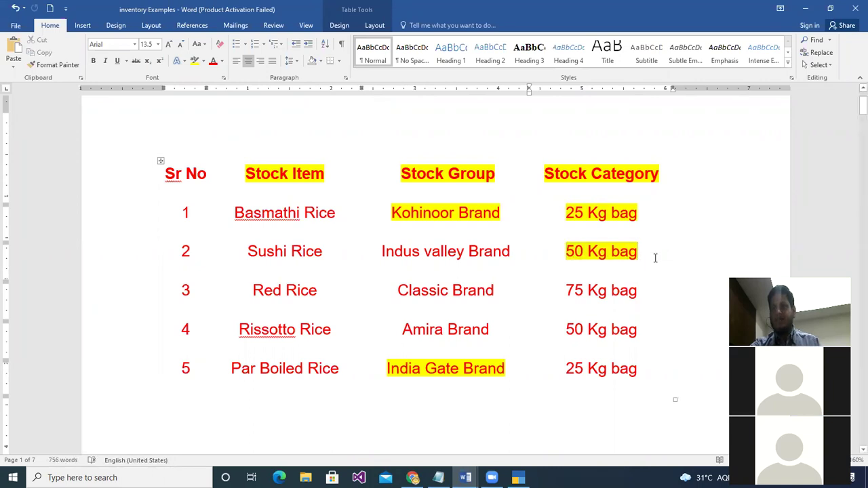
pyautogui.moveTo(564, 288); pyautogui.dragTo(641, 290)
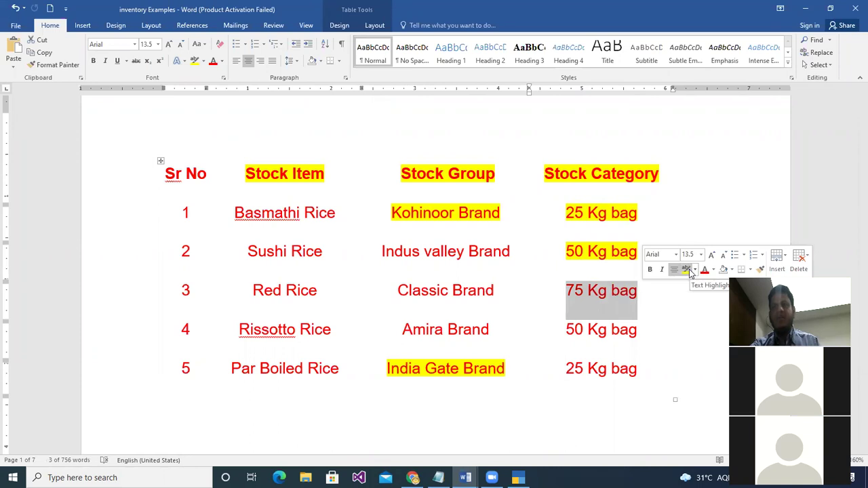
pyautogui.click(687, 269)
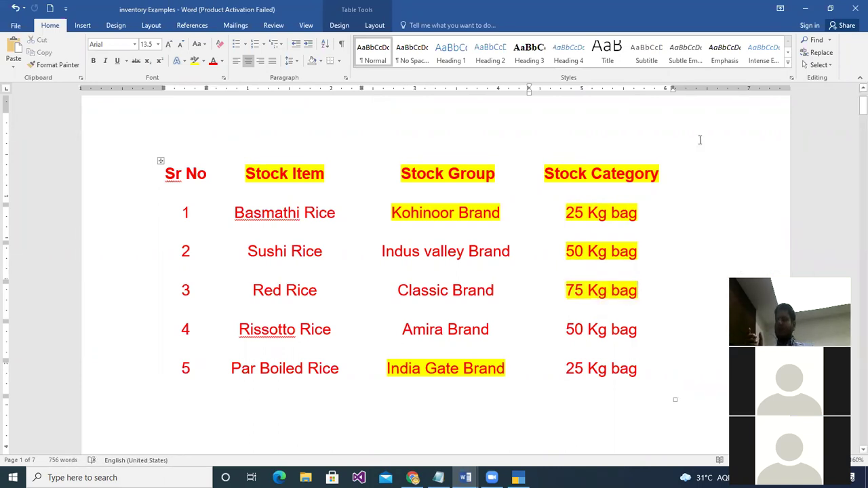
# Step: Switch to TallyPrime and open the list of masters for creation, rechecking the stock categories in the Word document
pyautogui.click(518, 478)
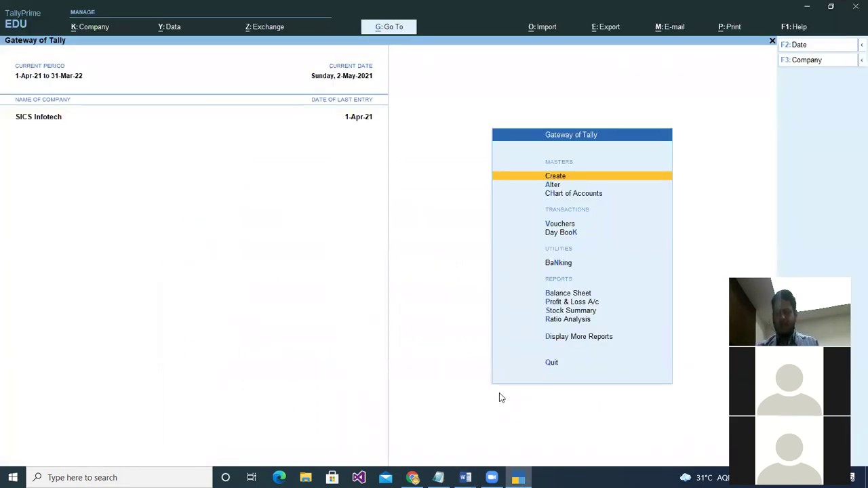
pyautogui.press('Return')
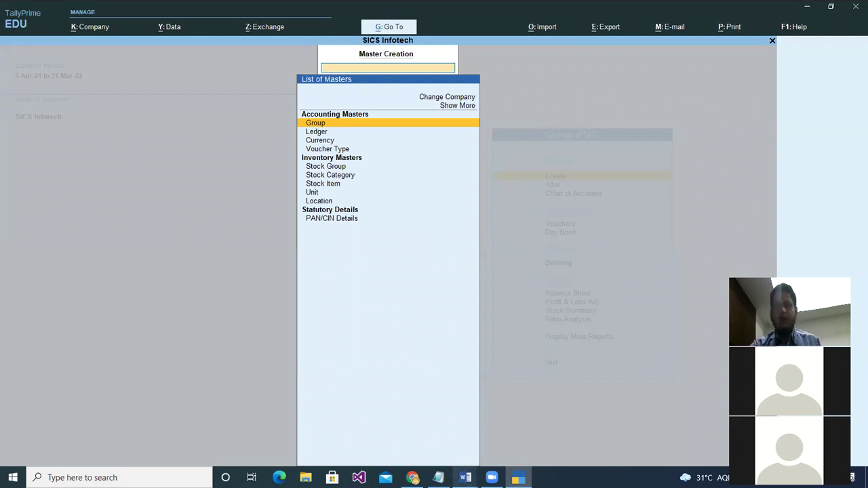
pyautogui.moveTo(466, 478)
pyautogui.click(521, 432)
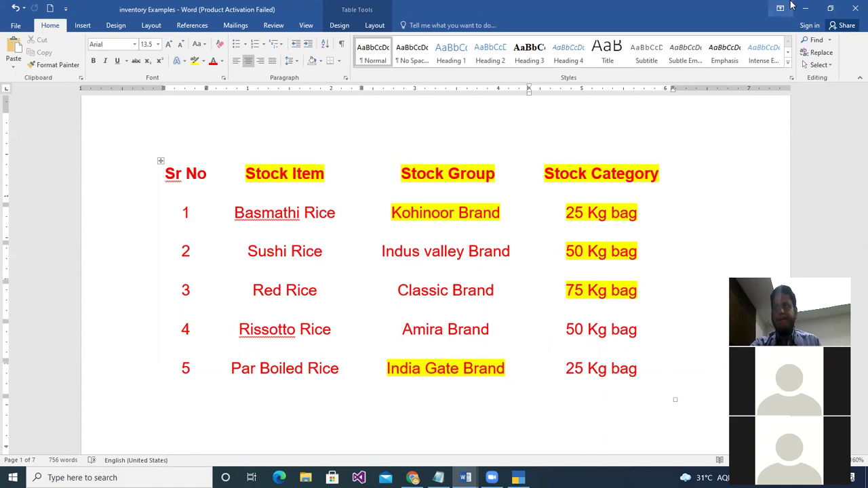
pyautogui.click(518, 478)
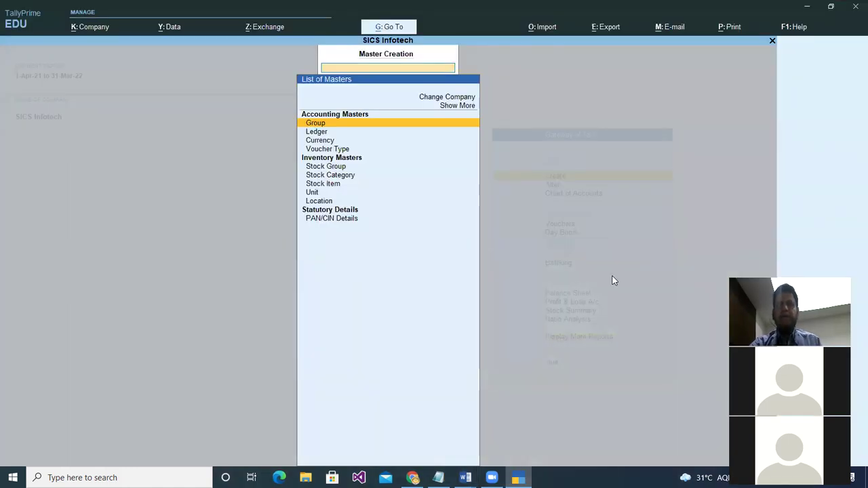
# Step: Create a stock category named 25 Kg Bag under Primary
pyautogui.press('Down')
pyautogui.press('Down')
pyautogui.press('Down')
pyautogui.press('Down')
pyautogui.press('Down')
pyautogui.press('Down')
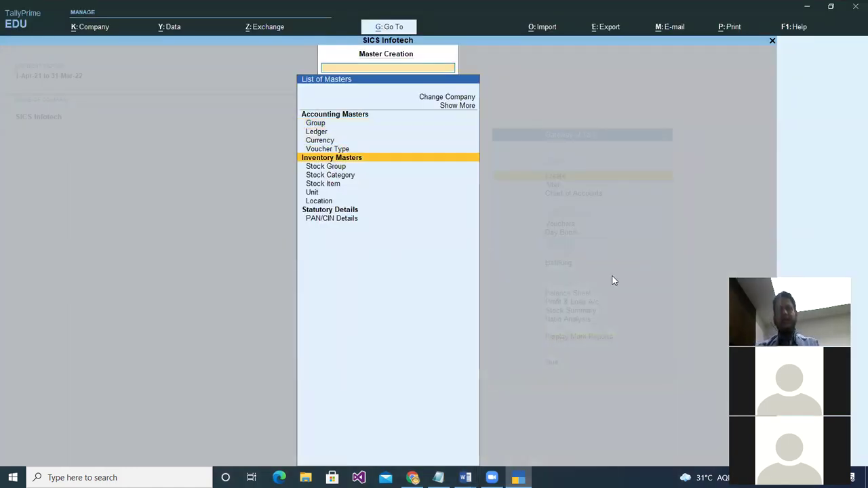
pyautogui.press('Up')
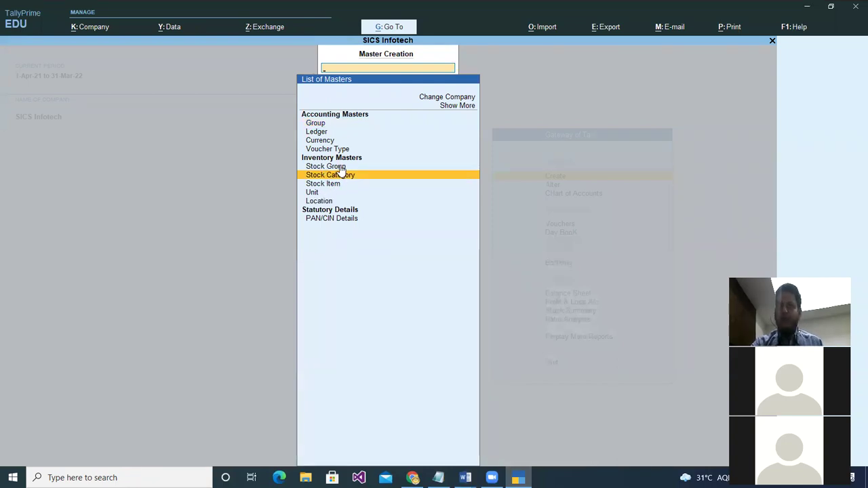
pyautogui.press('Return')
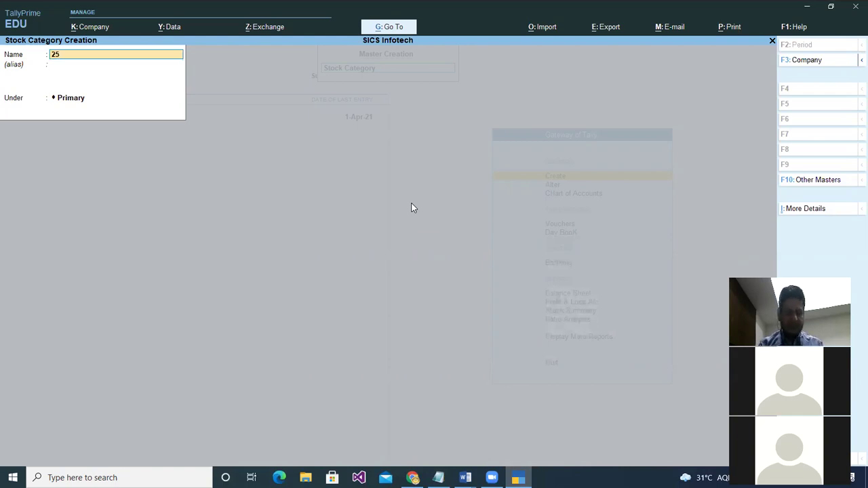
pyautogui.write('25 Kg Bag')
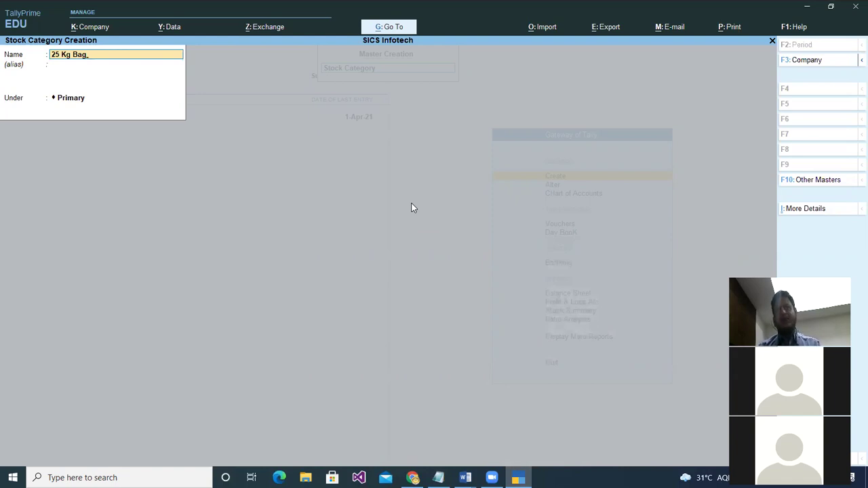
pyautogui.press('Return')
pyautogui.press('Return')
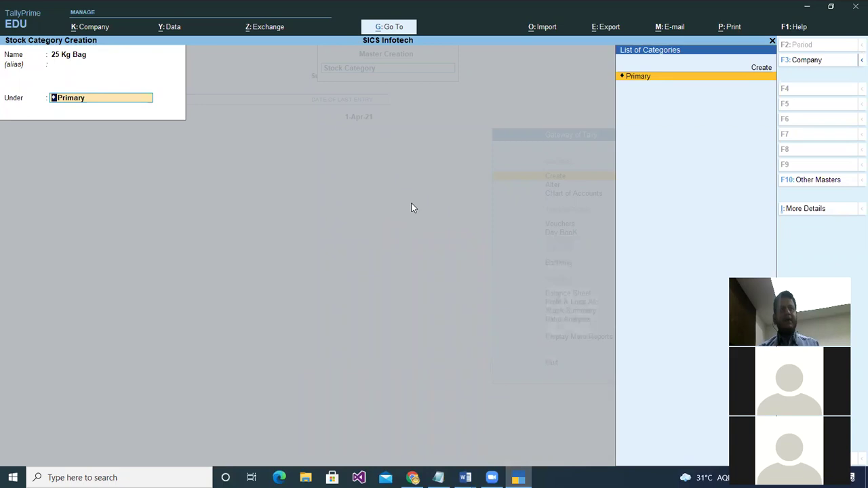
pyautogui.press('Return')
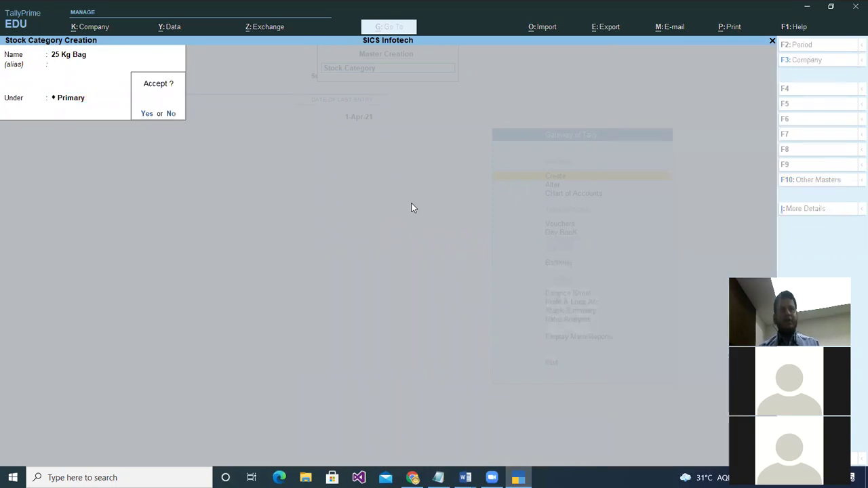
pyautogui.press('Return')
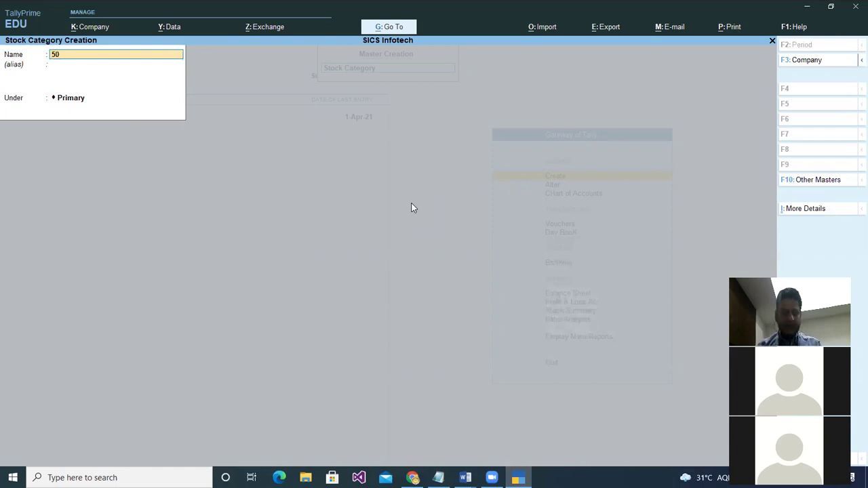
# Step: Create a second stock category named 50 Kg Bag under Primary
pyautogui.write('50 Kg Bag')
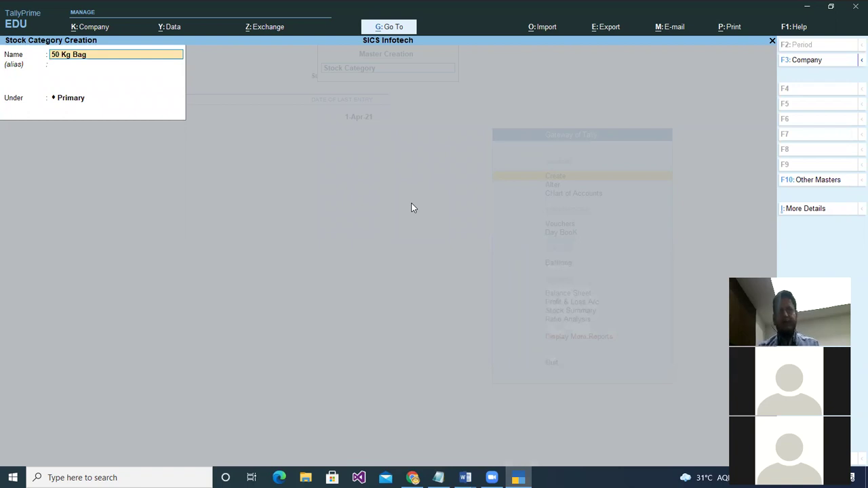
pyautogui.press('Return')
pyautogui.press('Return')
pyautogui.press('Return')
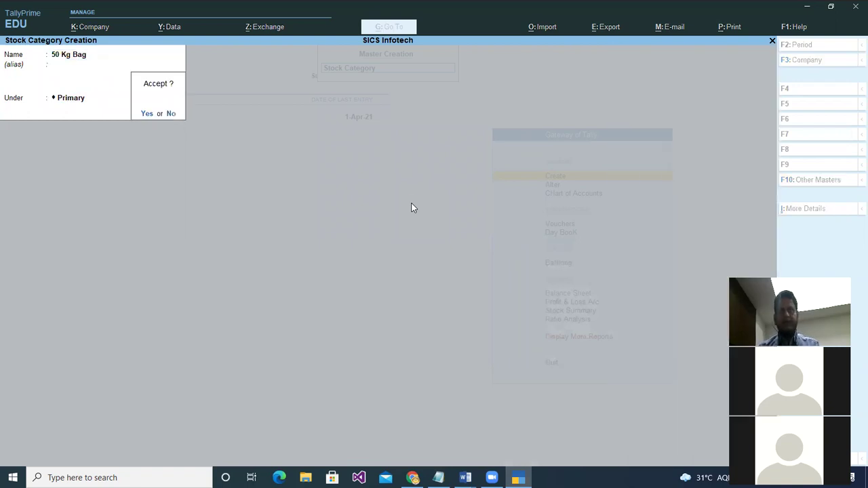
pyautogui.press('Return')
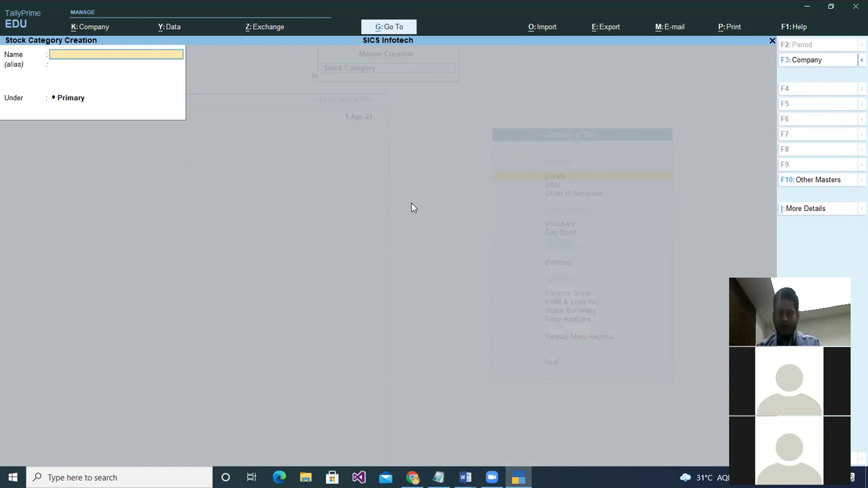
# Step: Create a third stock category named 75 Kg Bag under Primary
pyautogui.write('75 Kg Bag')
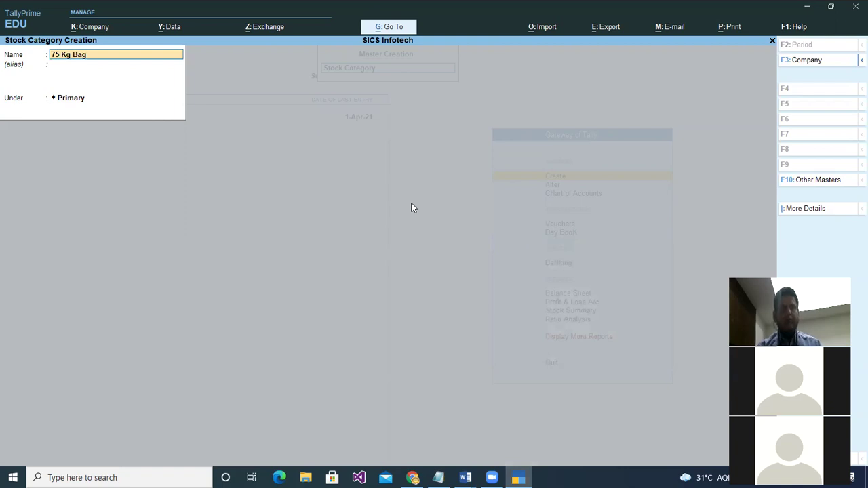
pyautogui.press('Return')
pyautogui.press('Return')
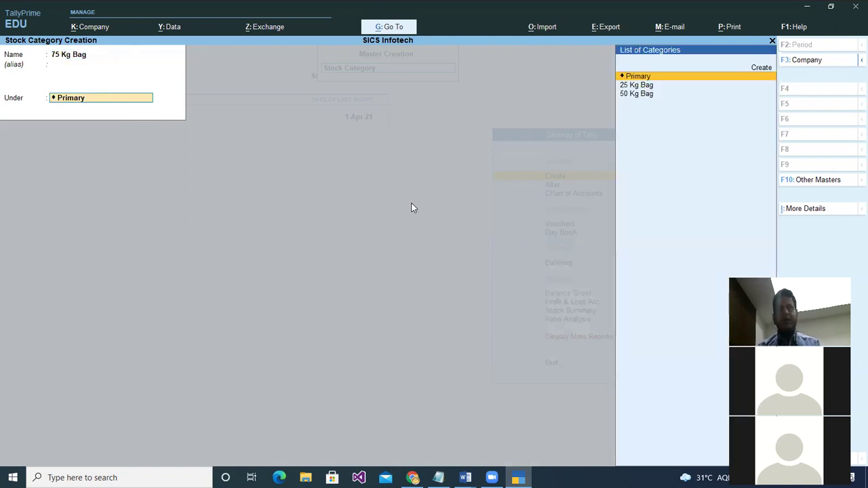
pyautogui.press('Return')
pyautogui.press('Return')
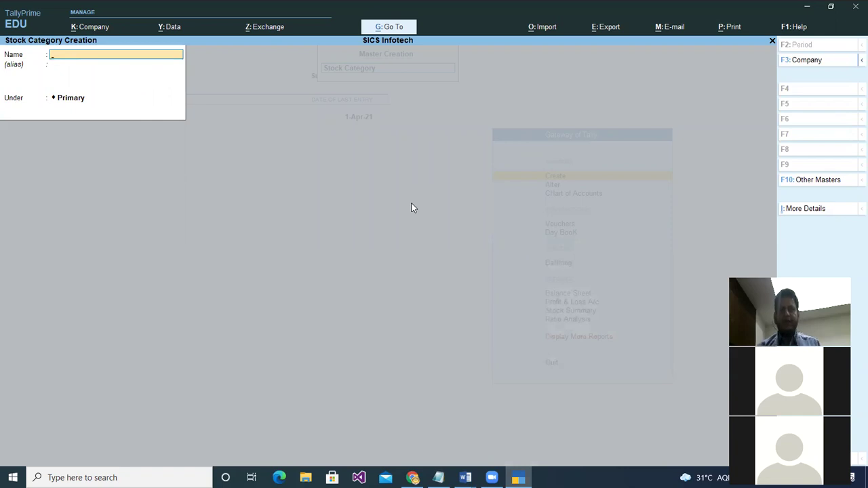
# Step: Switch to the inventory Examples Word document and review its table of stock items, groups and categories
pyautogui.moveTo(466, 474)
pyautogui.click(500, 443)
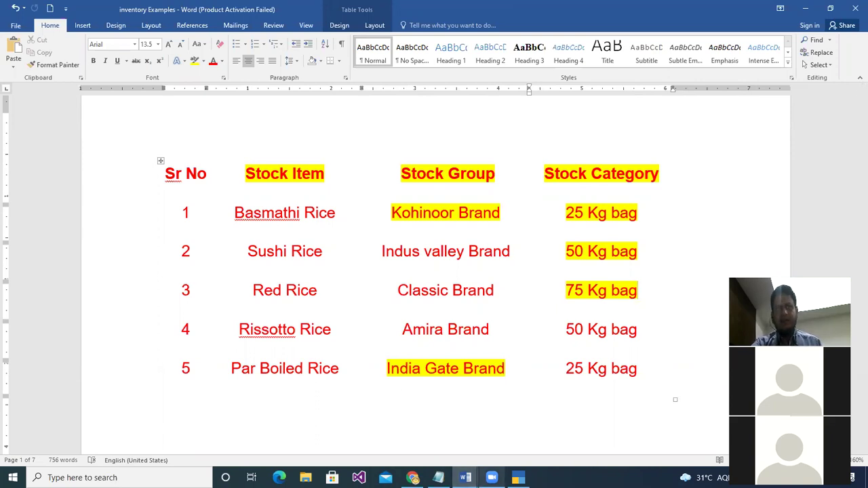
pyautogui.moveTo(491, 477)
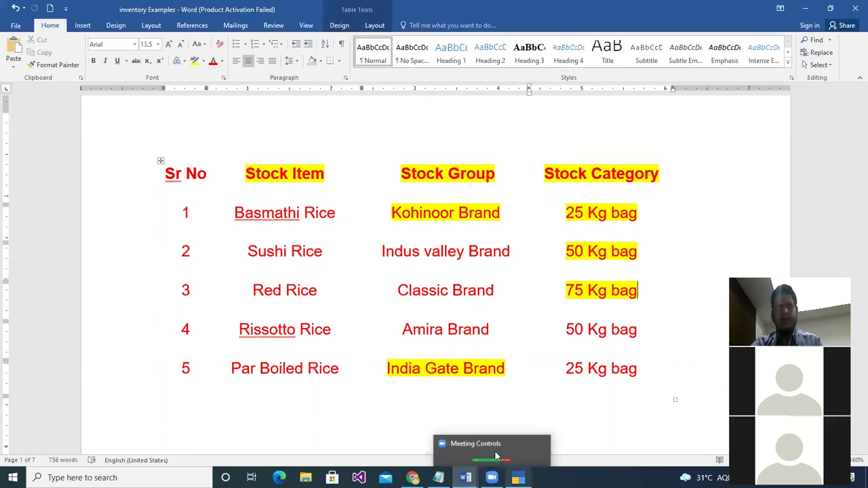
# Step: Return to TallyPrime, leave stock category creation and start a new stock item named Basmathi Rice
pyautogui.click(518, 477)
pyautogui.press('Escape')
pyautogui.press('Return')
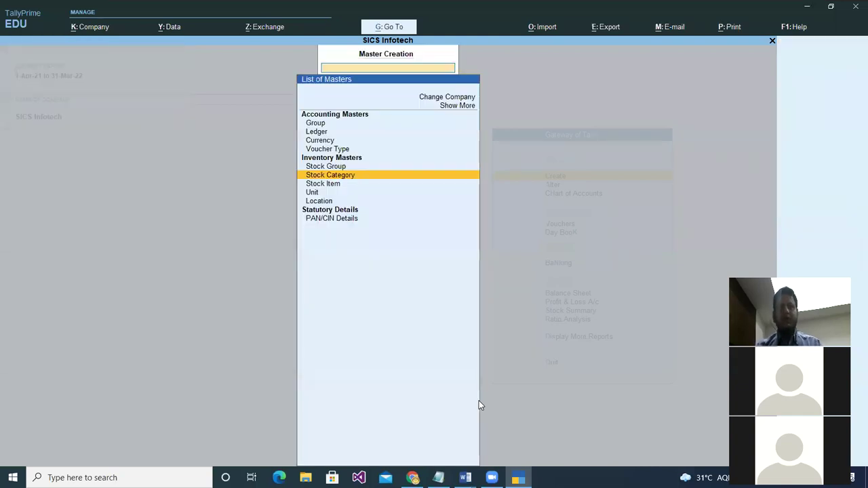
pyautogui.press('Escape')
pyautogui.press('Return')
pyautogui.press('Down')
pyautogui.press('Down')
pyautogui.press('Down')
pyautogui.press('Down')
pyautogui.press('Down')
pyautogui.press('Down')
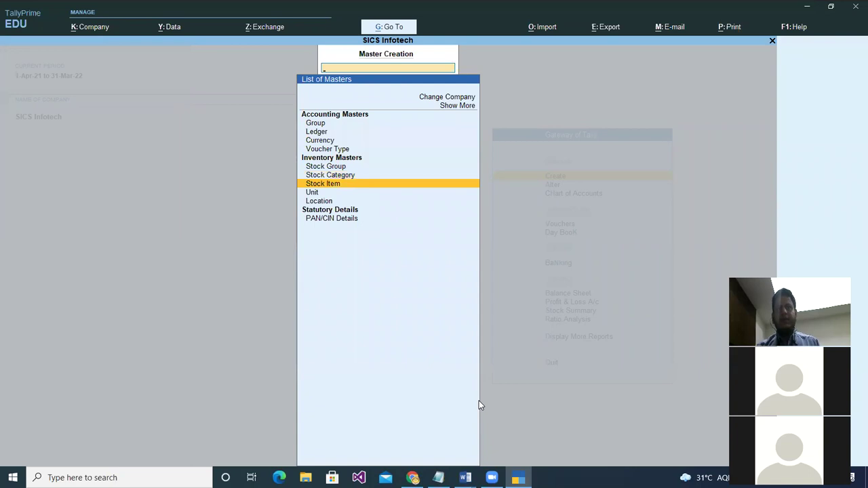
pyautogui.press('Return')
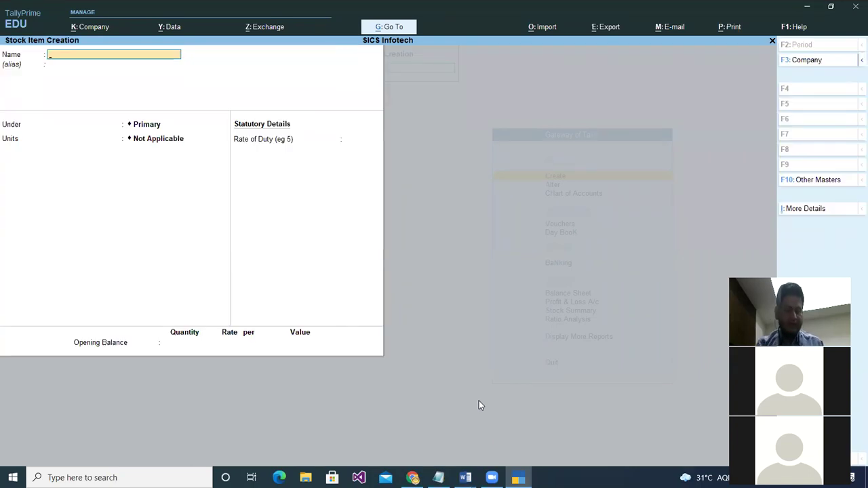
pyautogui.write('Basmathi Rice')
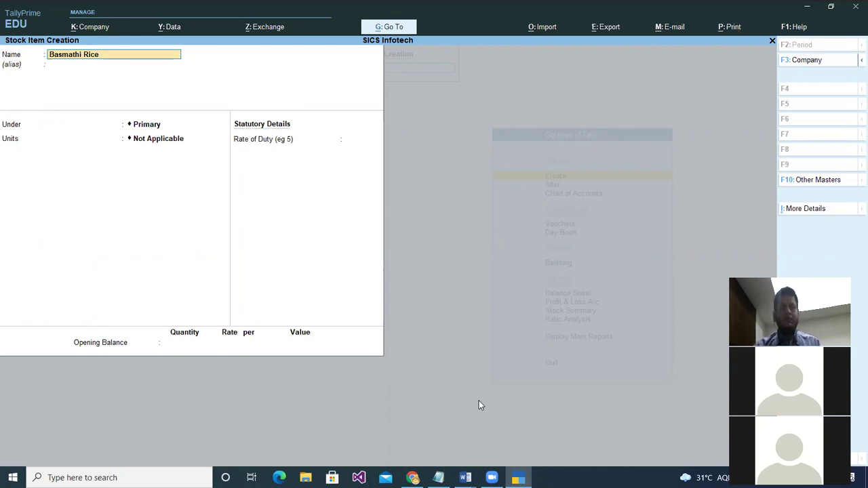
# Step: Switch to the inventory Examples Word document and highlight the stock items Basmathi Rice and Red Rice in yellow
pyautogui.click(465, 477)
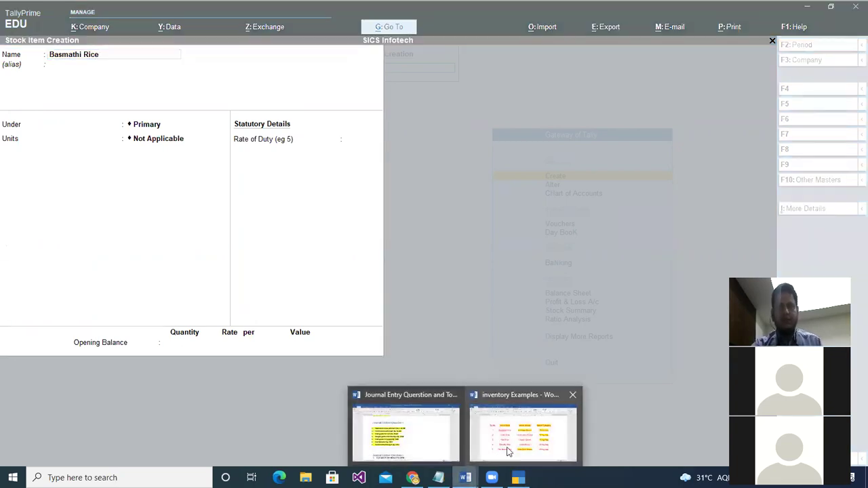
pyautogui.click(508, 451)
pyautogui.moveTo(233, 214); pyautogui.dragTo(327, 215)
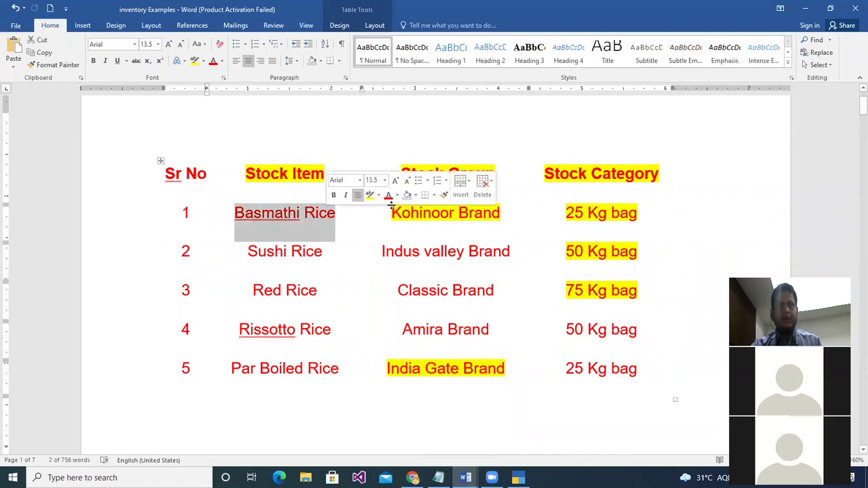
pyautogui.click(369, 197)
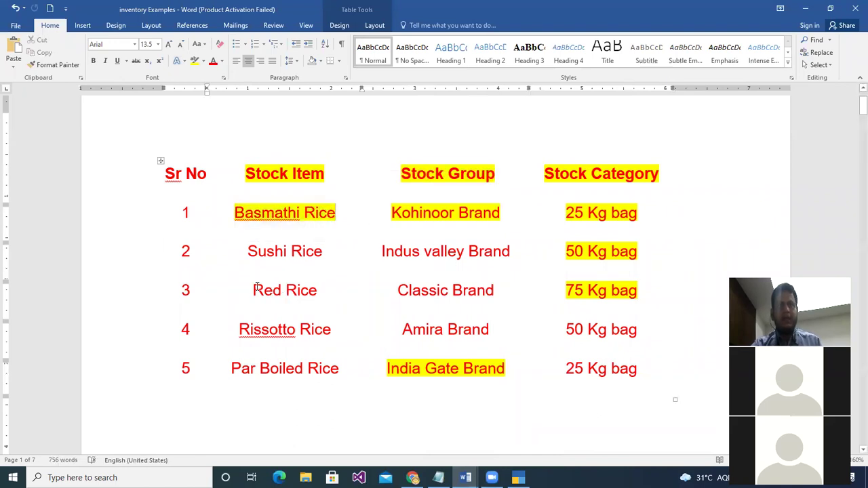
pyautogui.moveTo(256, 290); pyautogui.dragTo(343, 285)
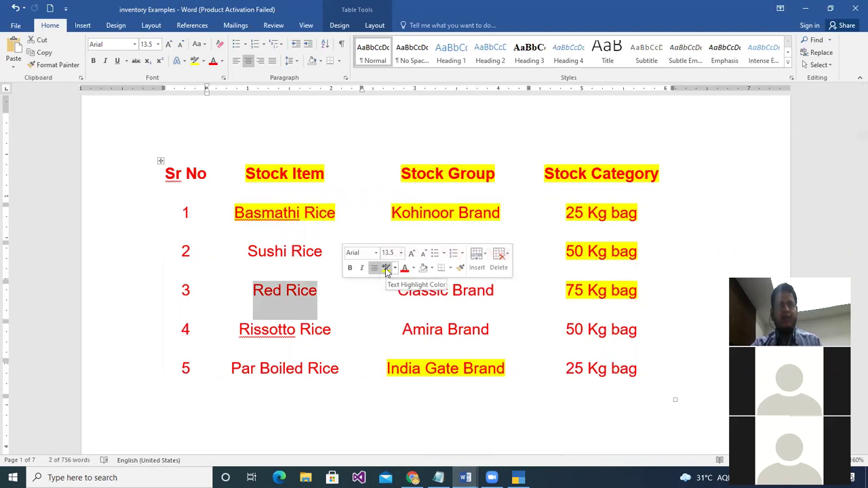
pyautogui.click(385, 268)
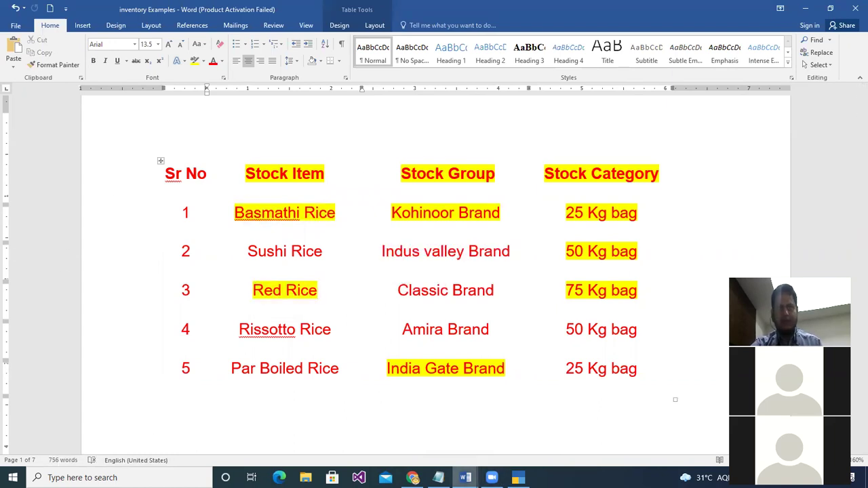
# Step: Switch back to TallyPrime and place the Basmathi Rice stock item under India Get Brand, without an alias
pyautogui.moveTo(519, 478)
pyautogui.click(488, 419)
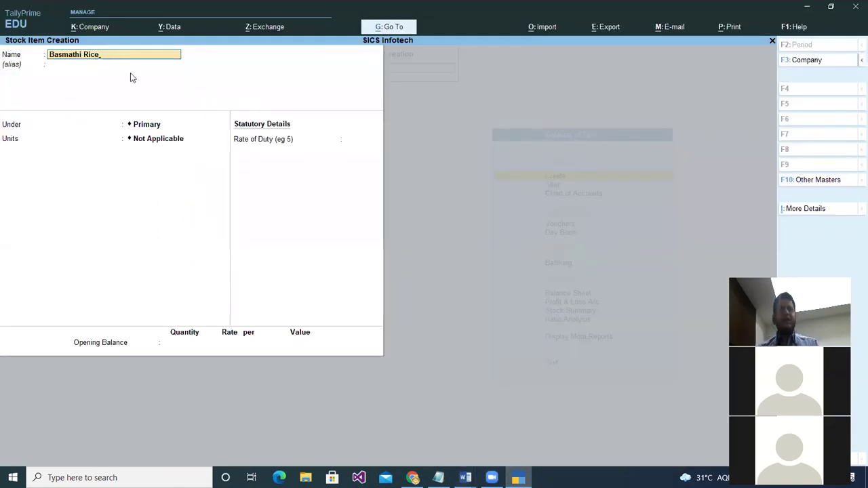
pyautogui.press('Return')
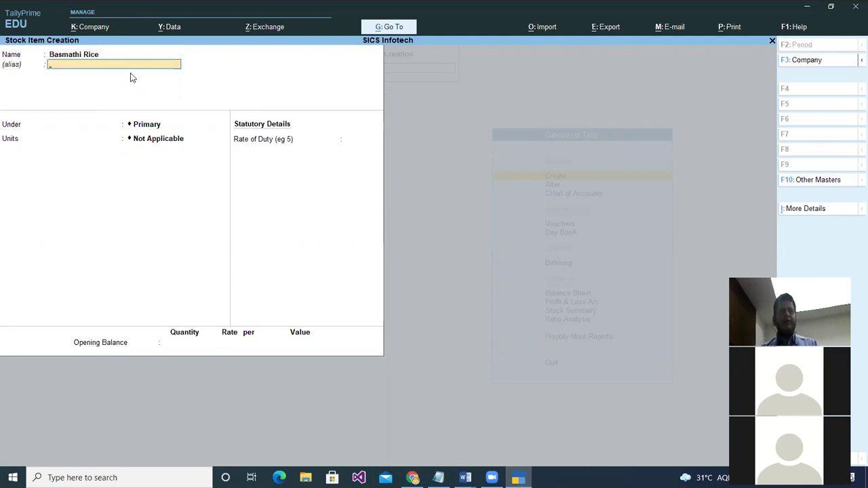
pyautogui.press('Return')
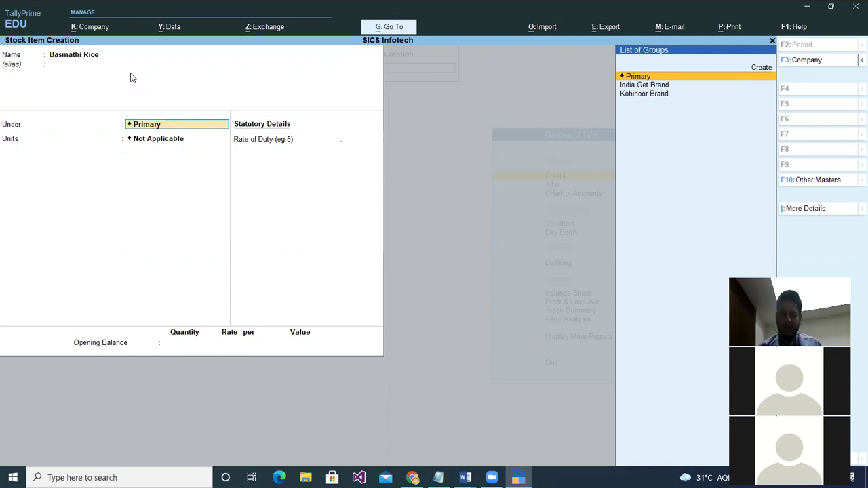
pyautogui.press('Down')
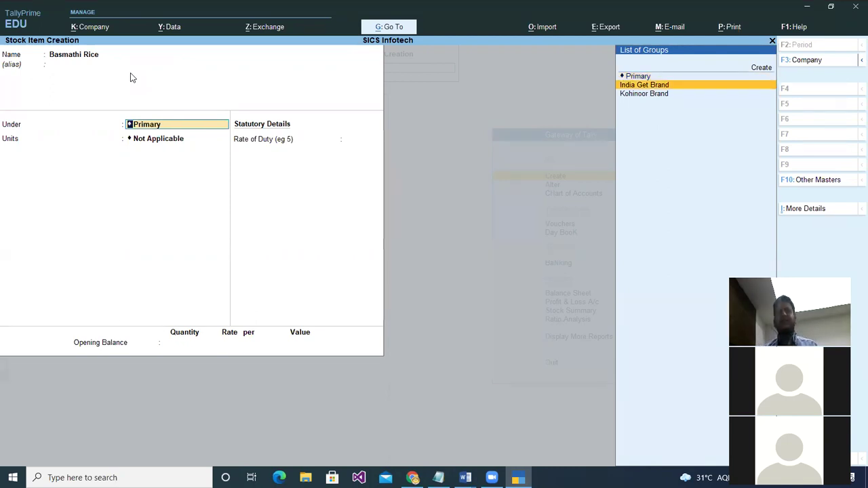
pyautogui.press('Return')
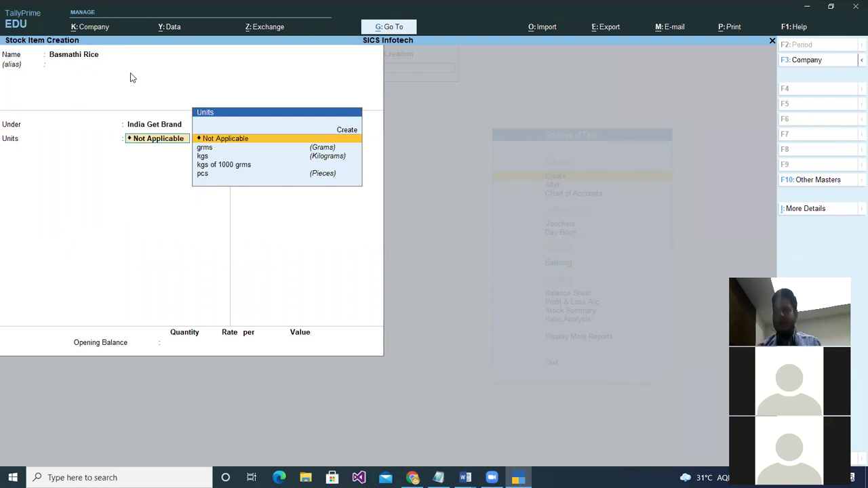
# Step: Set the Basmathi Rice unit to kgs and save the item without a rate of duty or opening balance
pyautogui.press('Down')
pyautogui.press('Down')
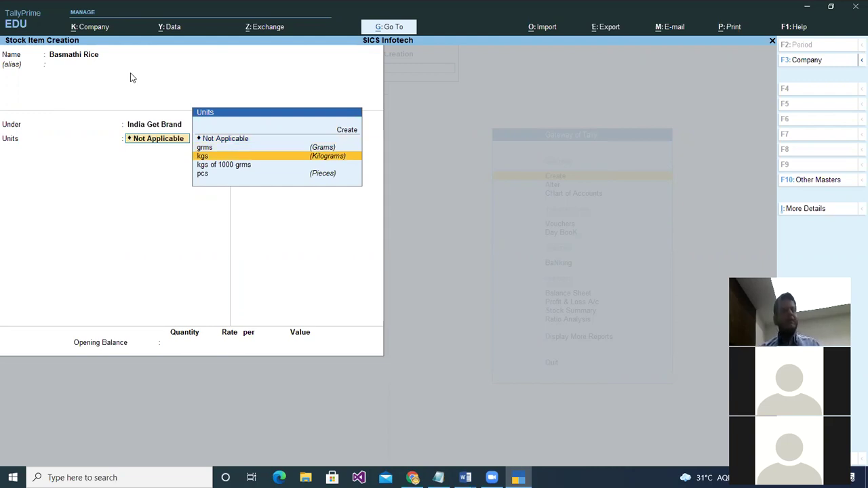
pyautogui.press('Down')
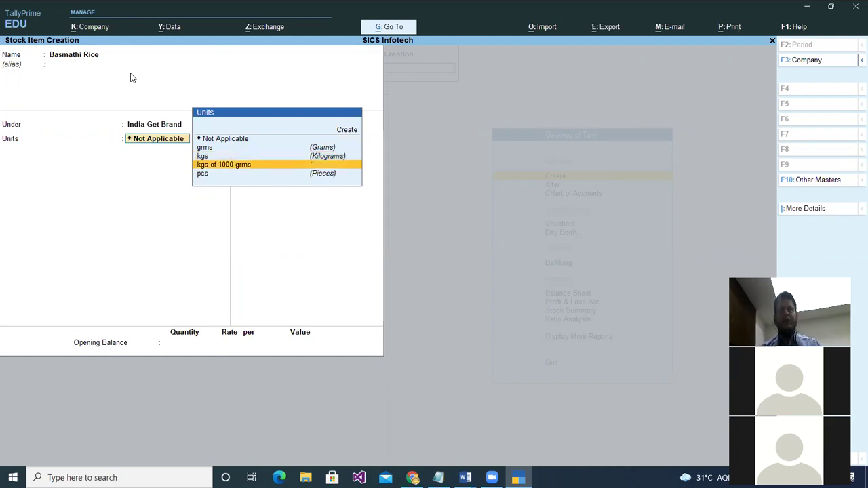
pyautogui.press('Up')
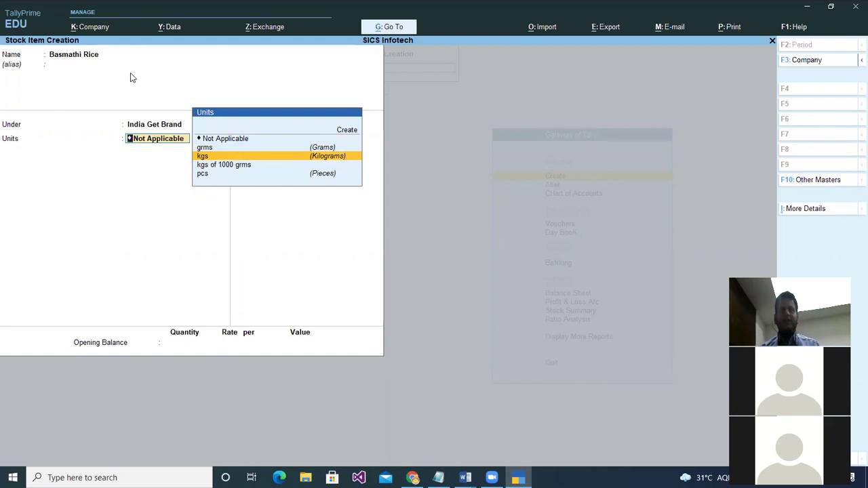
pyautogui.press('Return')
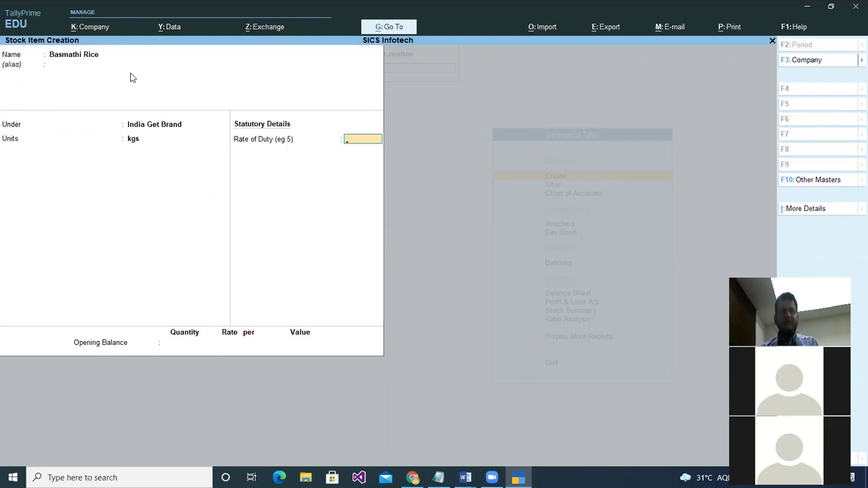
pyautogui.press('Return')
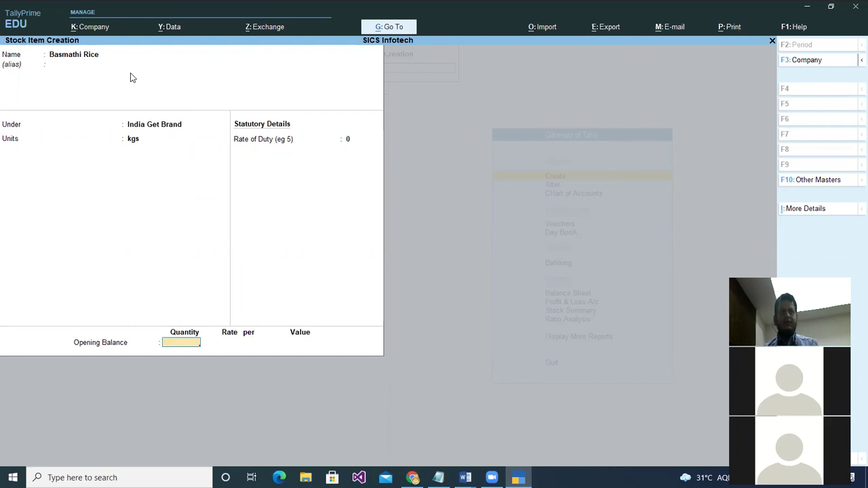
pyautogui.press('Return')
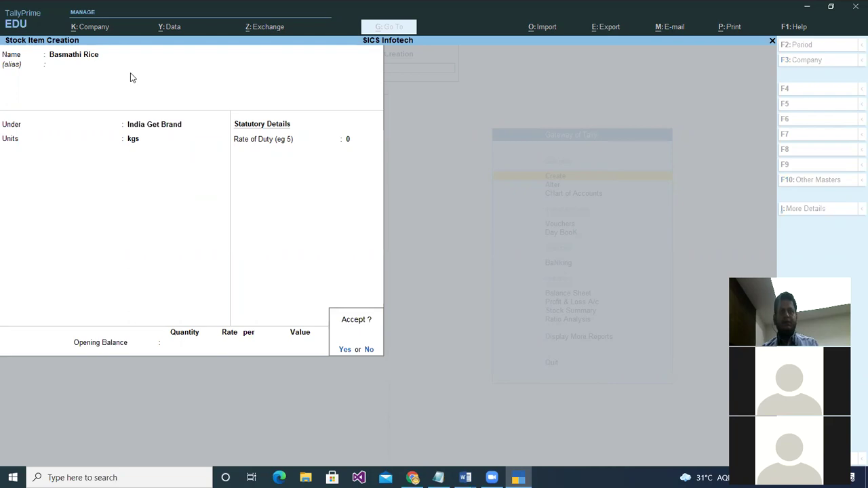
pyautogui.press('Return')
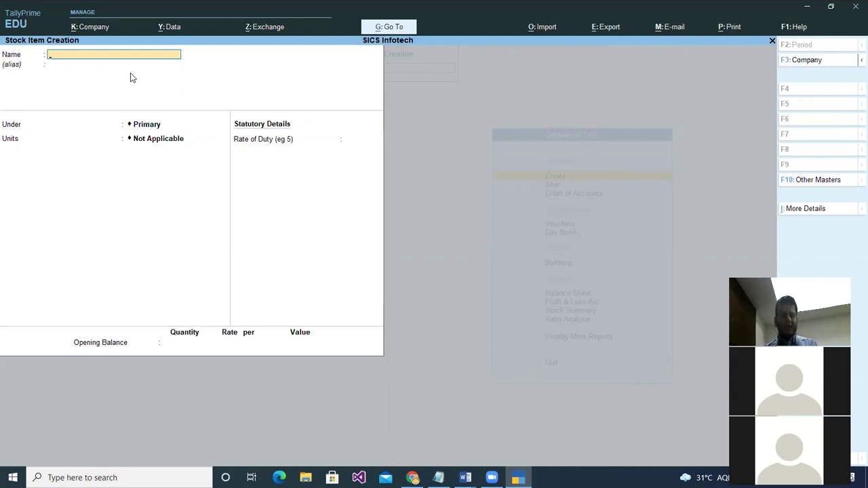
# Step: Start a new stock item named Red Rice under Kohinoor Brand, without an alias, measured in kgs
pyautogui.write('Re')
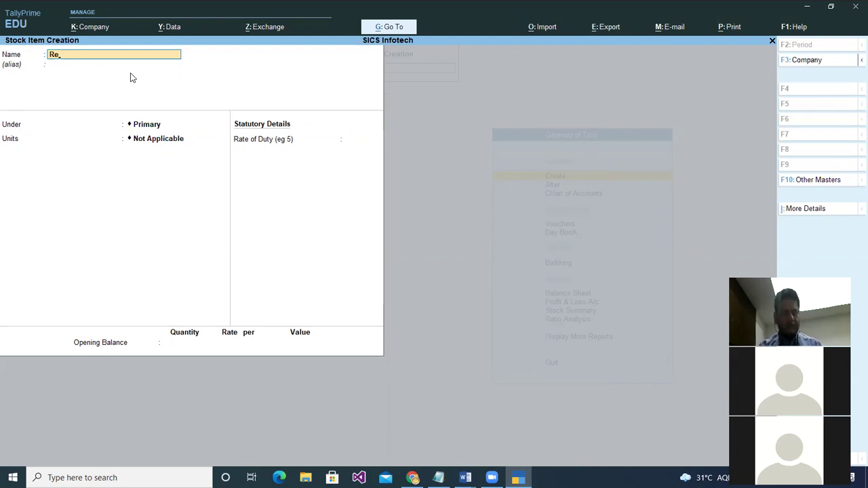
pyautogui.write('d Rice')
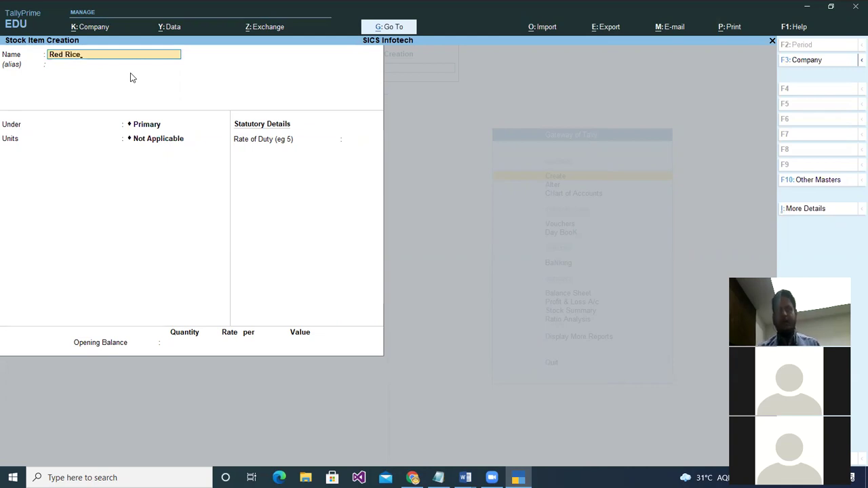
pyautogui.press('Return')
pyautogui.press('Return')
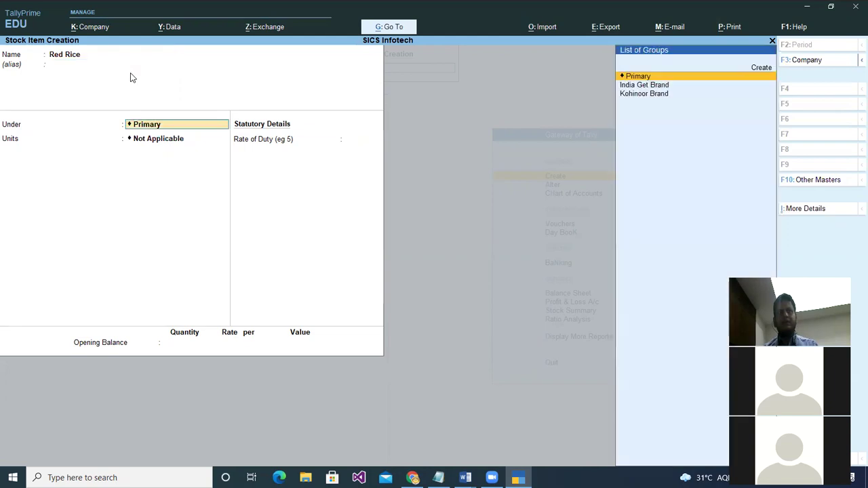
pyautogui.press('Down')
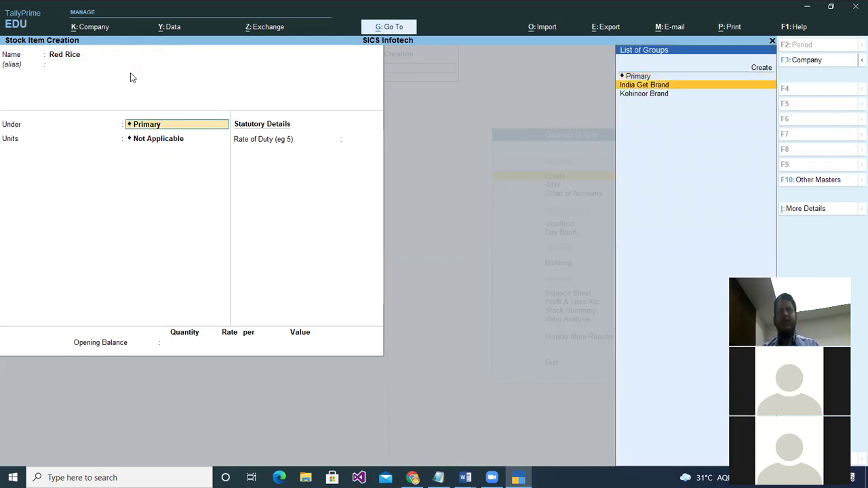
pyautogui.press('Down')
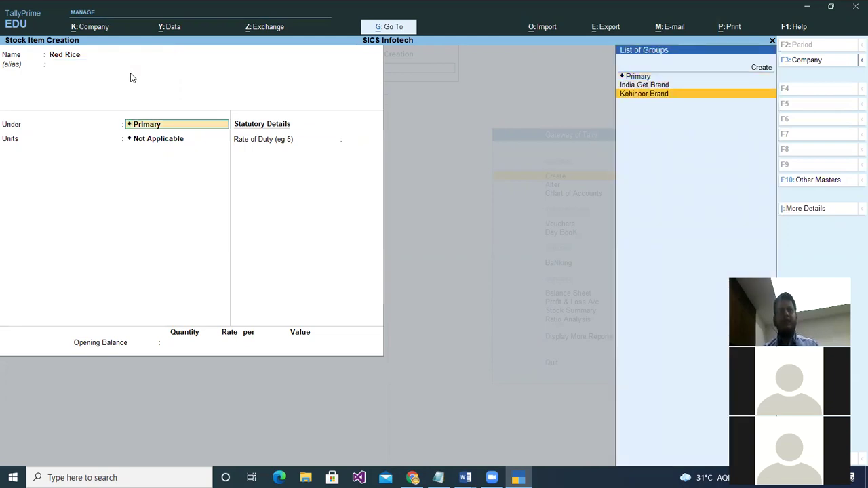
pyautogui.press('Return')
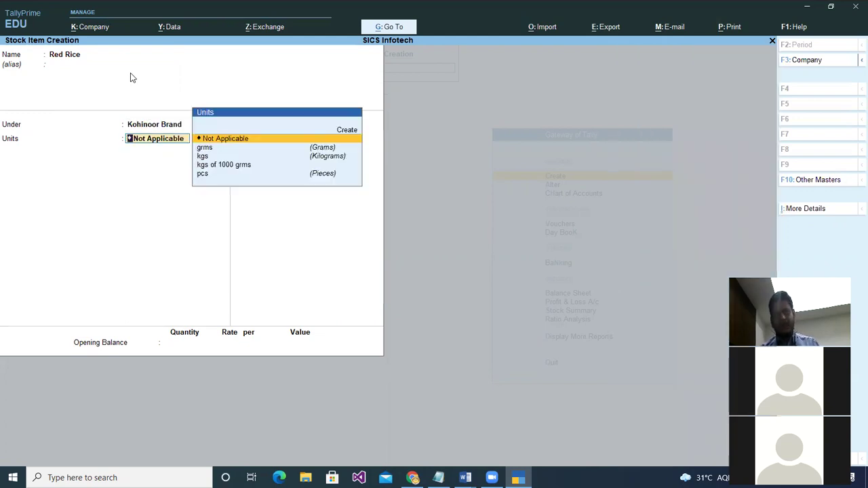
pyautogui.press('Down')
pyautogui.press('Down')
pyautogui.press('Return')
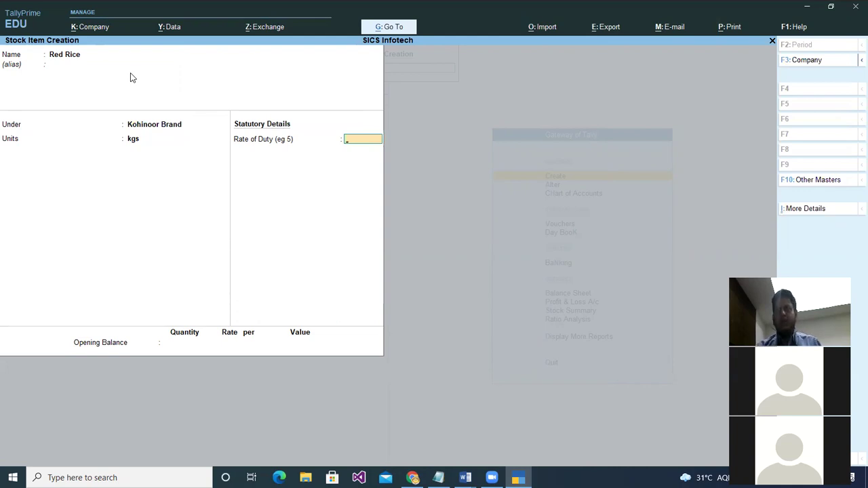
# Step: Expand the additional details of Red Rice and assign it to the stock category 25 Kg Bag
pyautogui.click(842, 210)
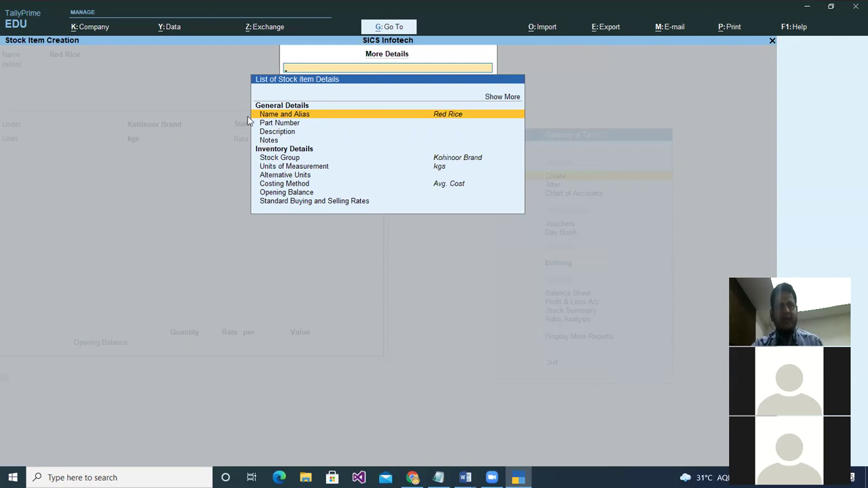
pyautogui.click(493, 99)
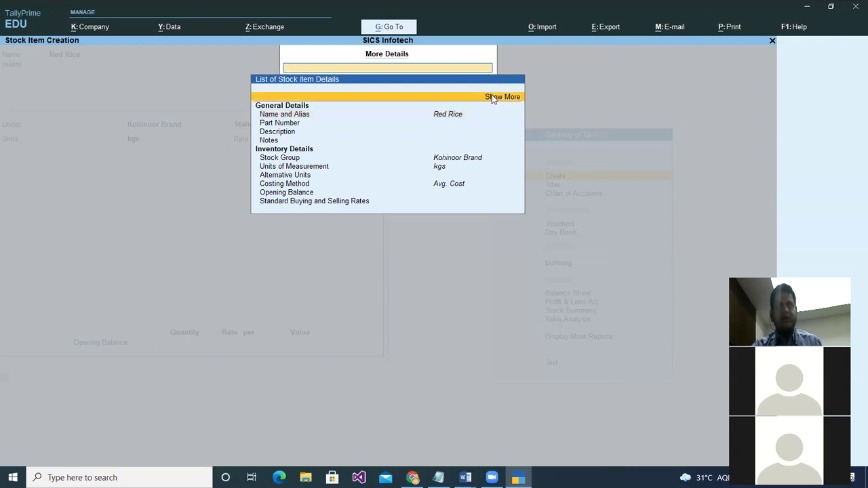
pyautogui.click(494, 99)
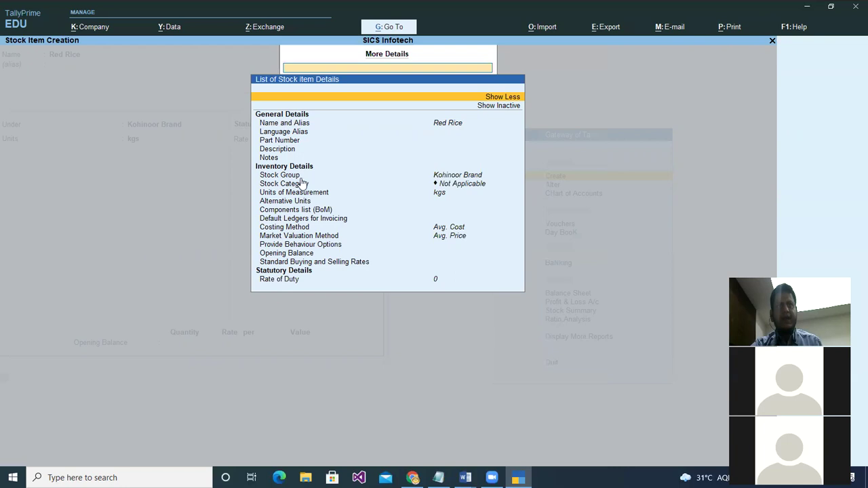
pyautogui.click(464, 187)
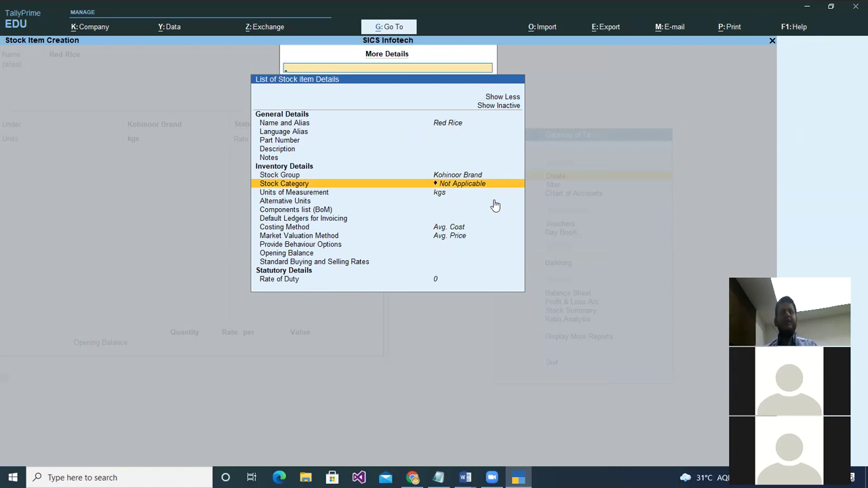
pyautogui.press('Return')
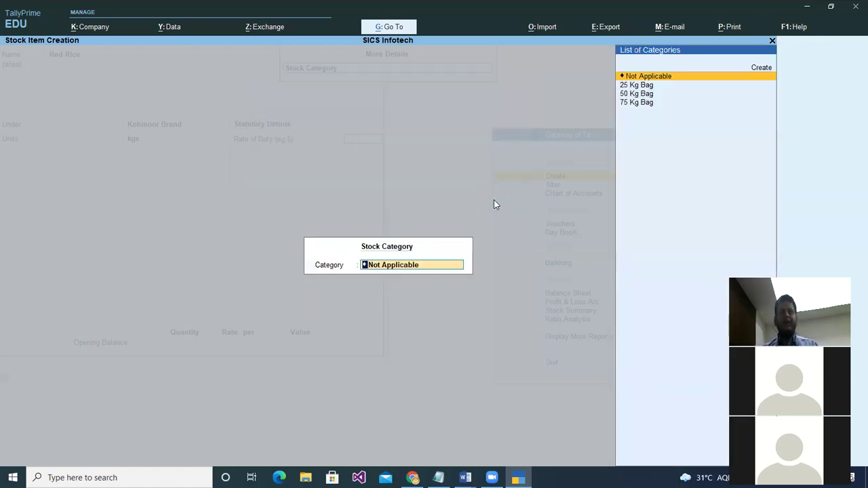
pyautogui.press('BackSpace')
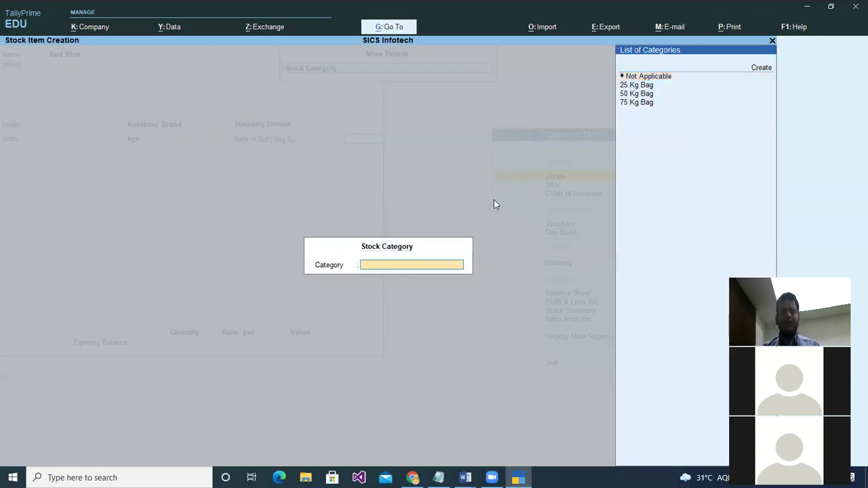
pyautogui.press('Down')
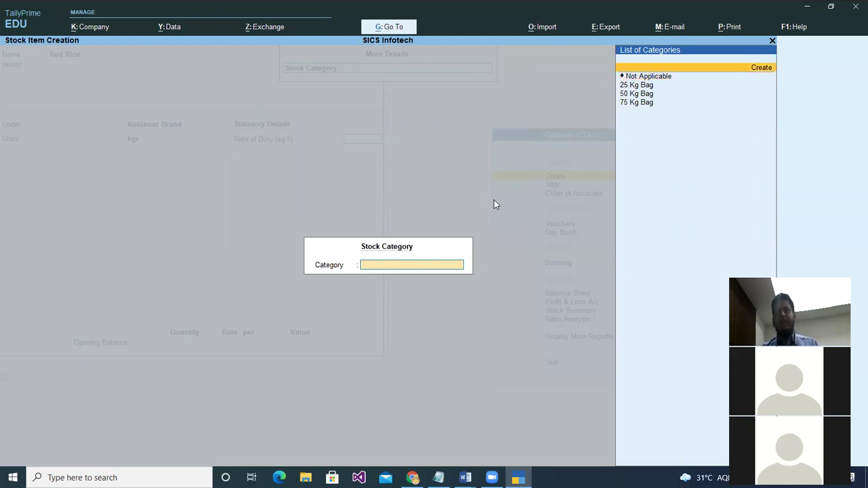
pyautogui.press('Down')
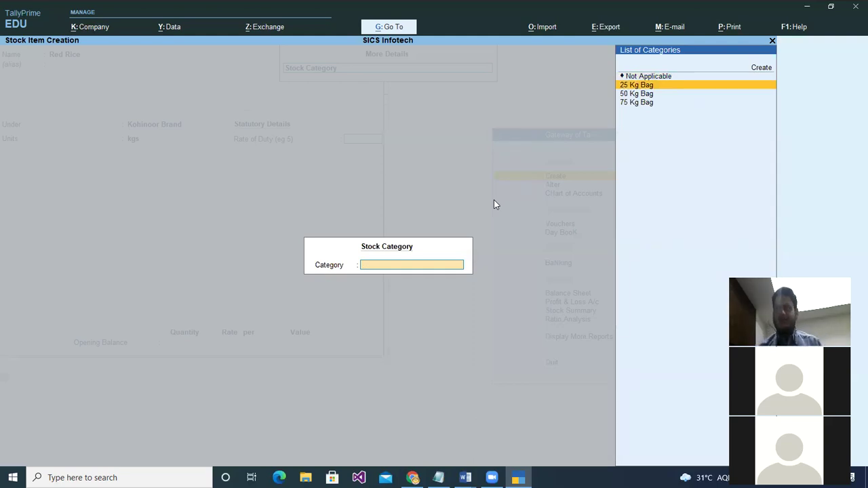
pyautogui.press('Return')
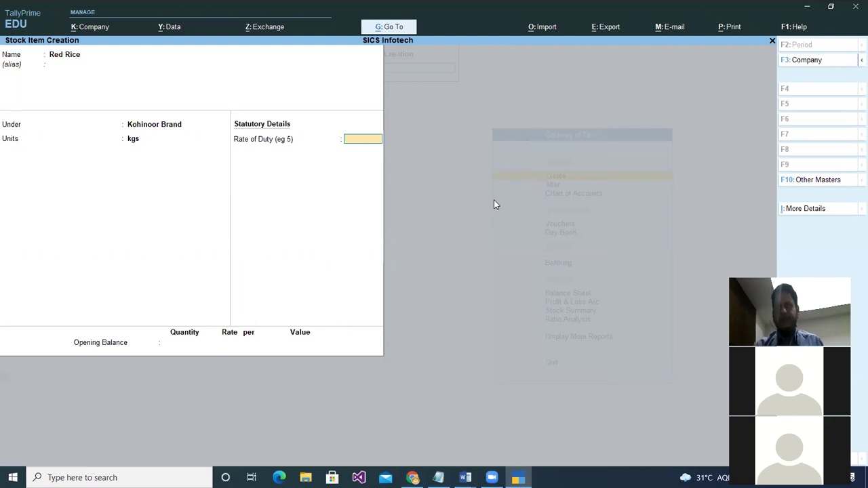
# Step: Reopen the additional details of Red Rice and expand them to include the inactive options
pyautogui.click(852, 211)
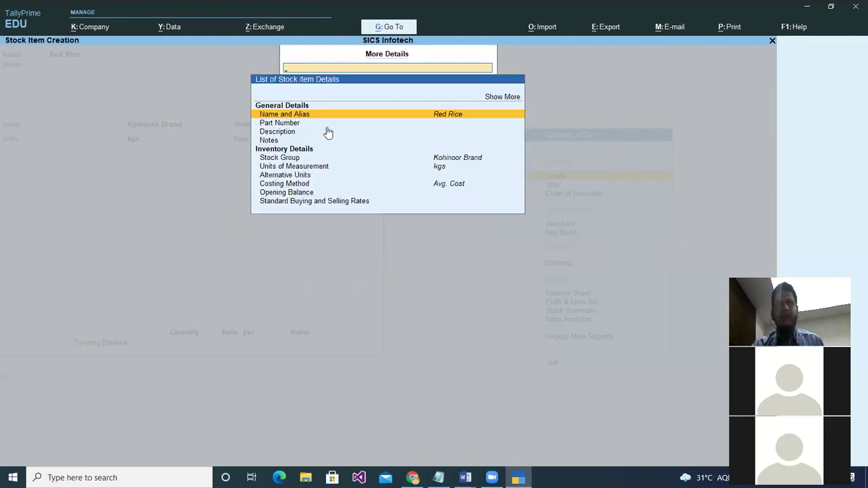
pyautogui.click(505, 99)
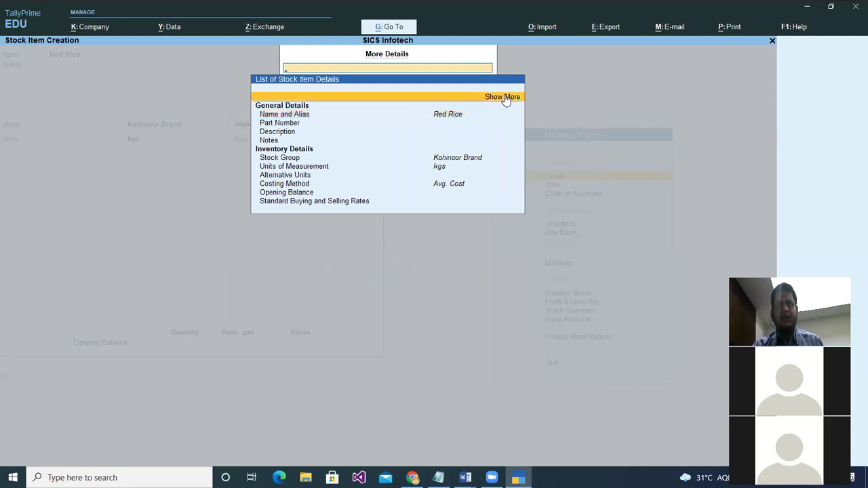
pyautogui.click(505, 98)
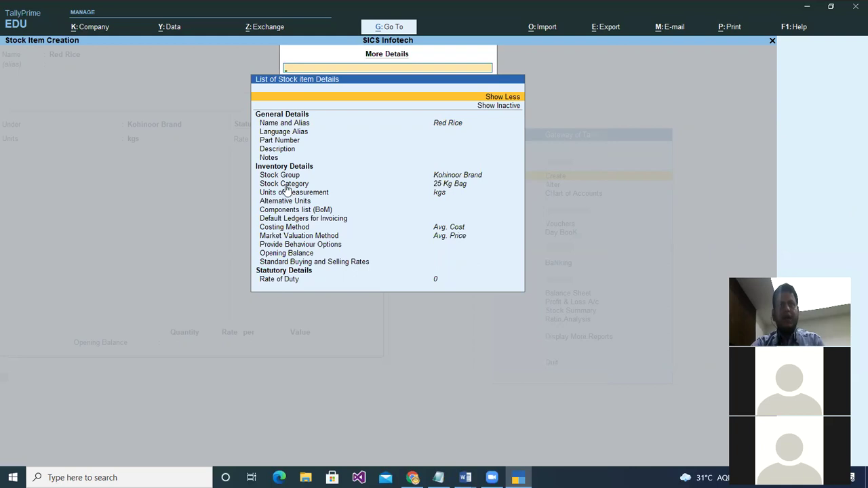
pyautogui.click(509, 107)
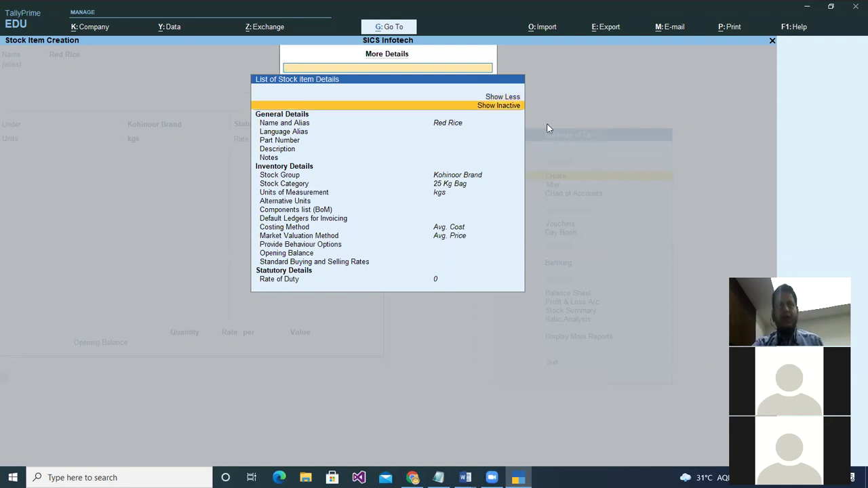
pyautogui.press('Return')
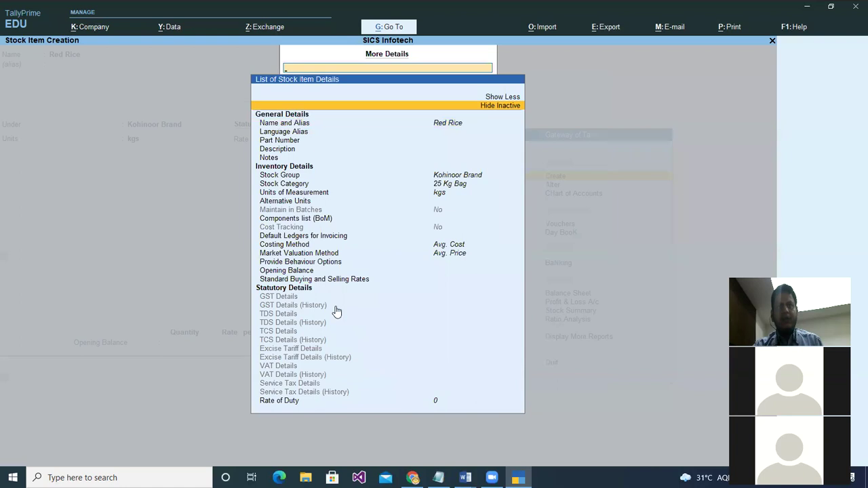
# Step: Review the stock group, stock category and unit of measurement in the Red Rice details, and return to the item creation form
pyautogui.press('Down')
pyautogui.press('Down')
pyautogui.press('Down')
pyautogui.press('Down')
pyautogui.press('Down')
pyautogui.press('Down')
pyautogui.press('Down')
pyautogui.press('Down')
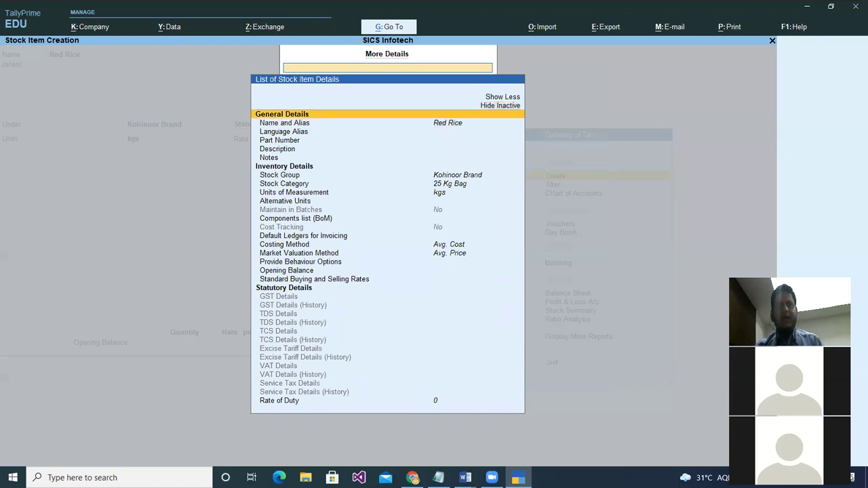
pyautogui.press('Down')
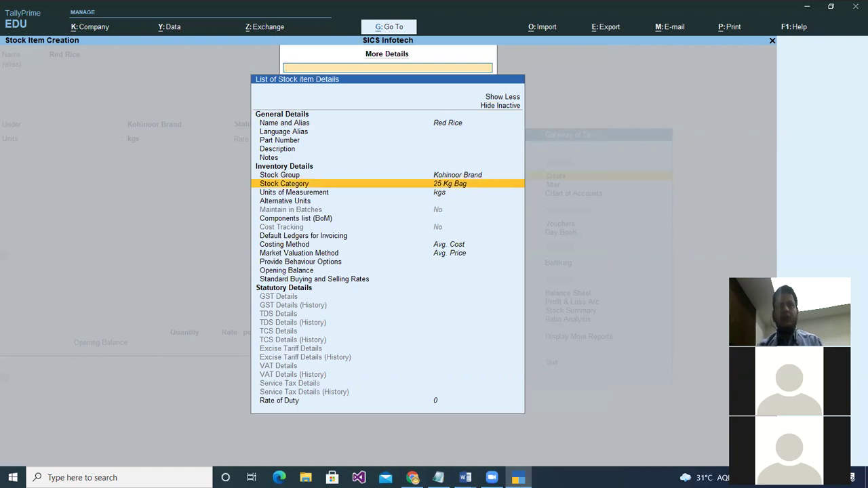
pyautogui.press('Up')
pyautogui.press('Up')
pyautogui.press('Up')
pyautogui.press('Up')
pyautogui.press('Up')
pyautogui.press('Up')
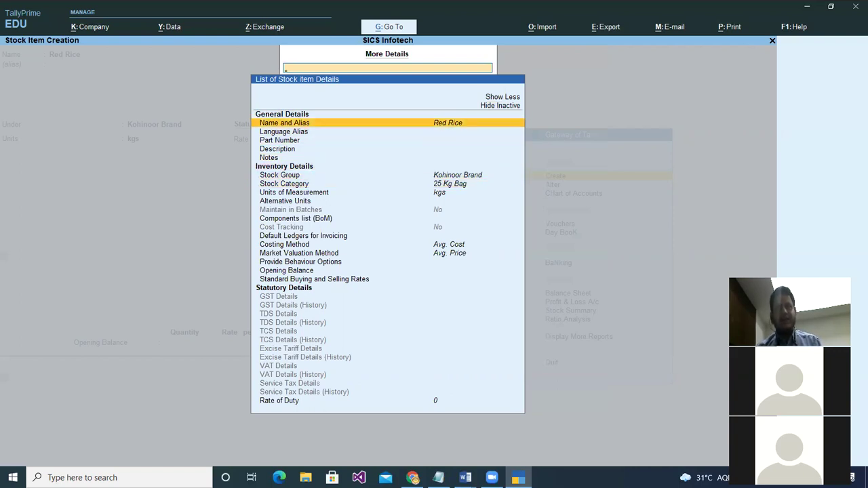
pyautogui.press('Down')
pyautogui.press('Down')
pyautogui.press('Down')
pyautogui.press('Down')
pyautogui.press('Down')
pyautogui.press('Down')
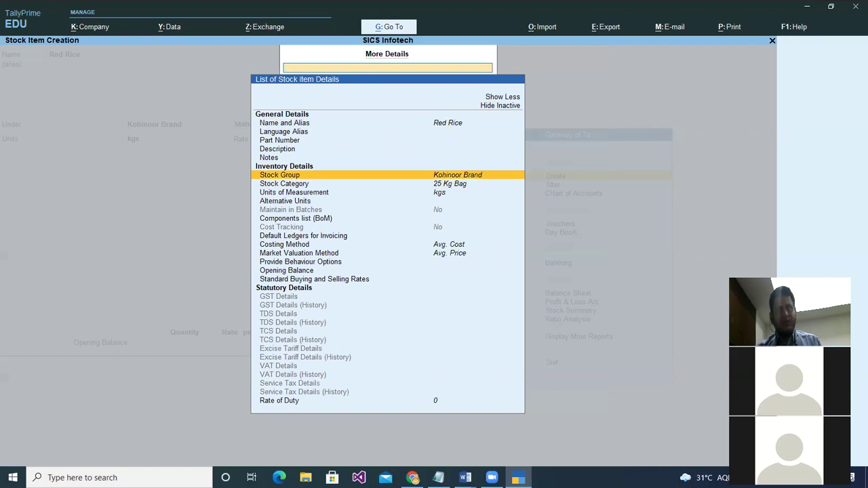
pyautogui.press('Down')
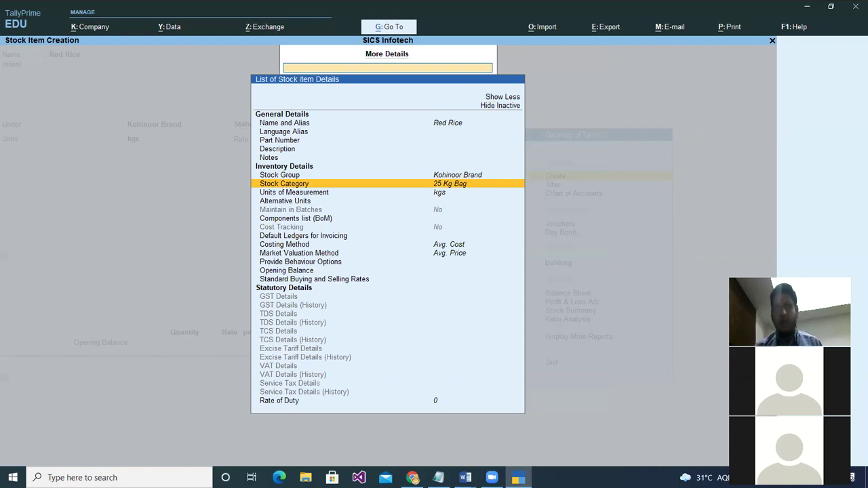
pyautogui.press('Down')
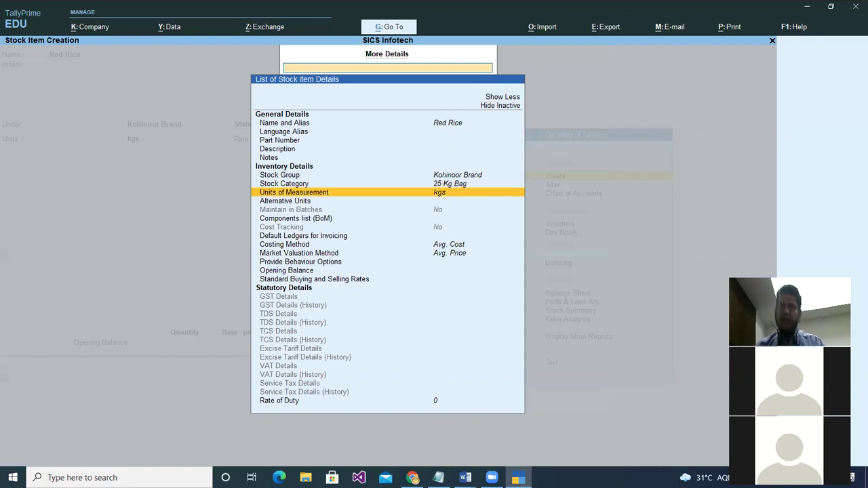
pyautogui.press('End')
pyautogui.press('Return')
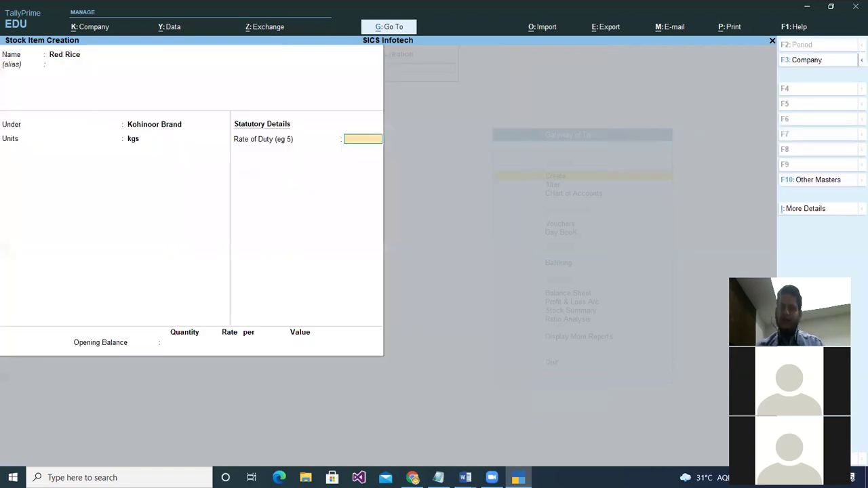
# Step: Leave Red Rice's rate of duty and opening balance empty, save the item, and leave master creation
pyautogui.press('Return')
pyautogui.press('Return')
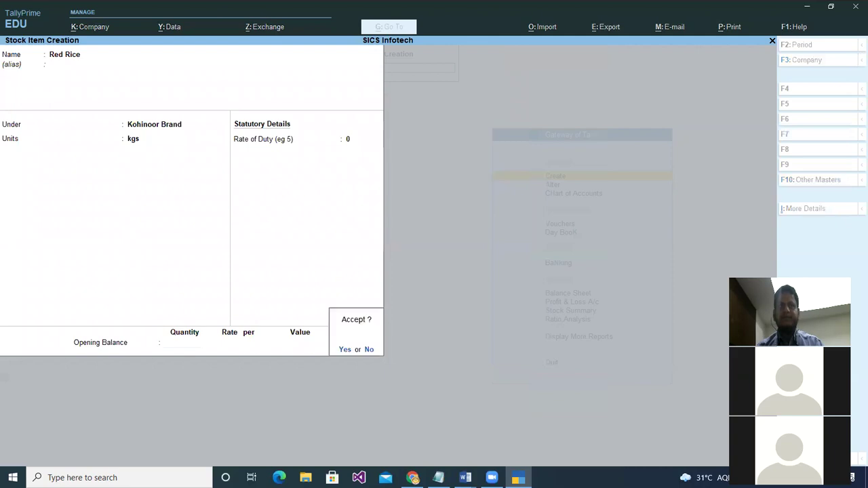
pyautogui.press('y')
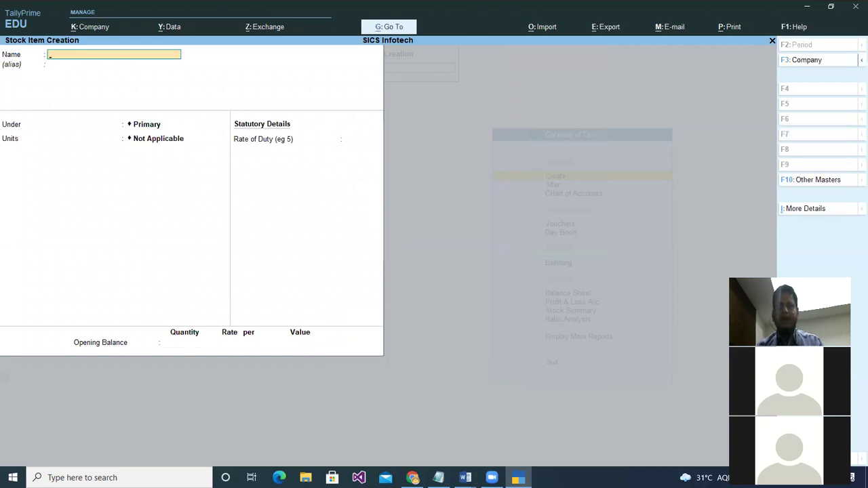
pyautogui.press('Escape')
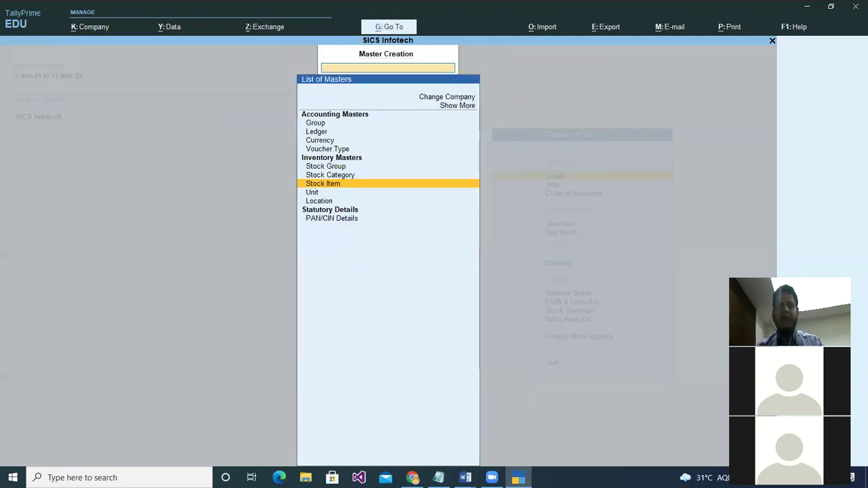
pyautogui.press('Escape')
pyautogui.press('Down')
pyautogui.press('Return')
pyautogui.press('Down')
pyautogui.press('Down')
pyautogui.press('Down')
pyautogui.press('Down')
pyautogui.press('Down')
pyautogui.press('Down')
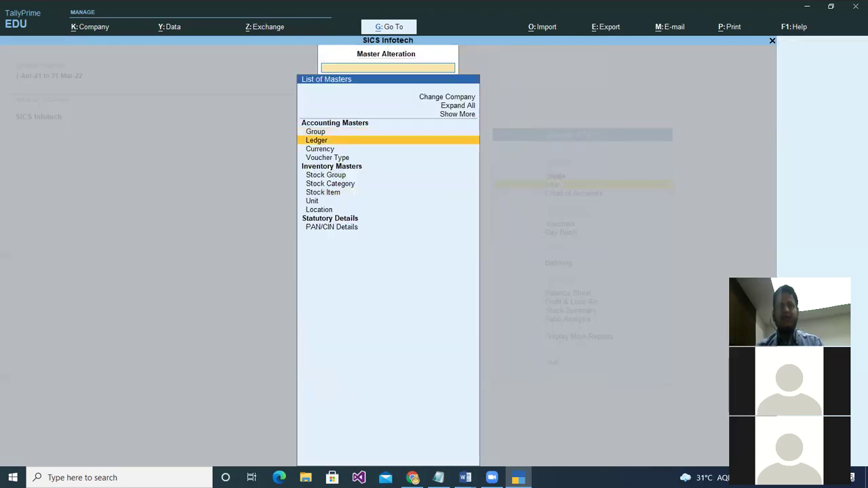
pyautogui.press('Return')
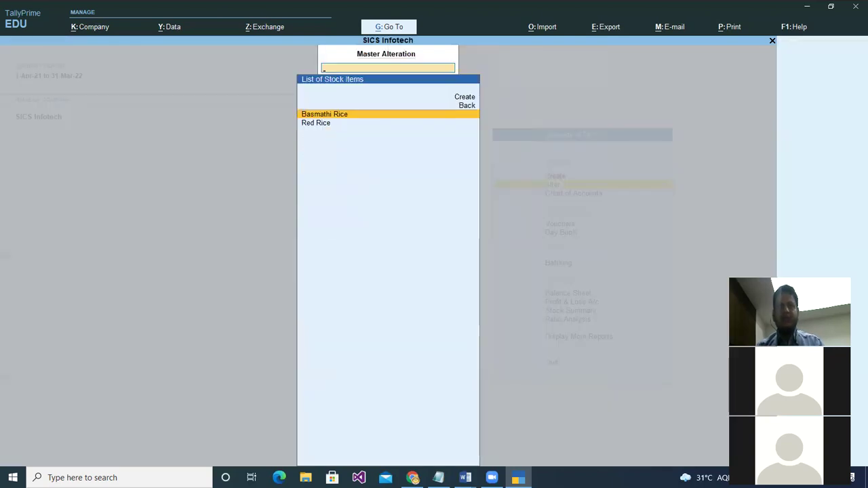
pyautogui.press('Return')
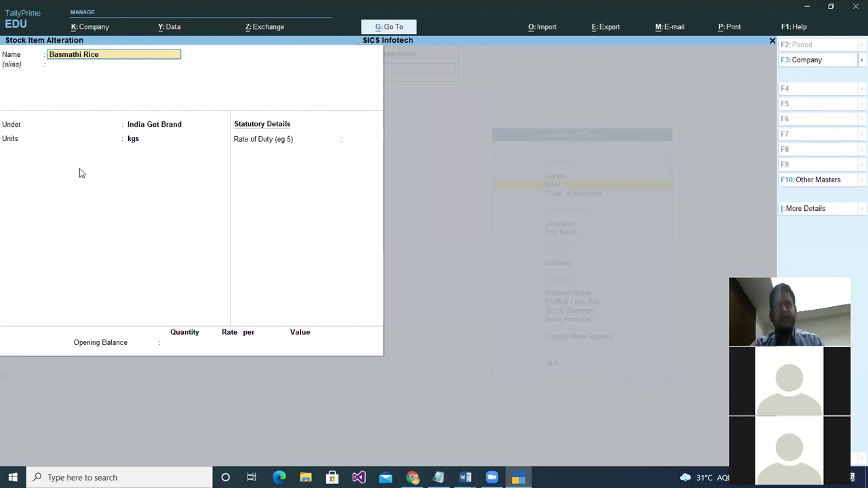
pyautogui.press('Return')
pyautogui.press('Return')
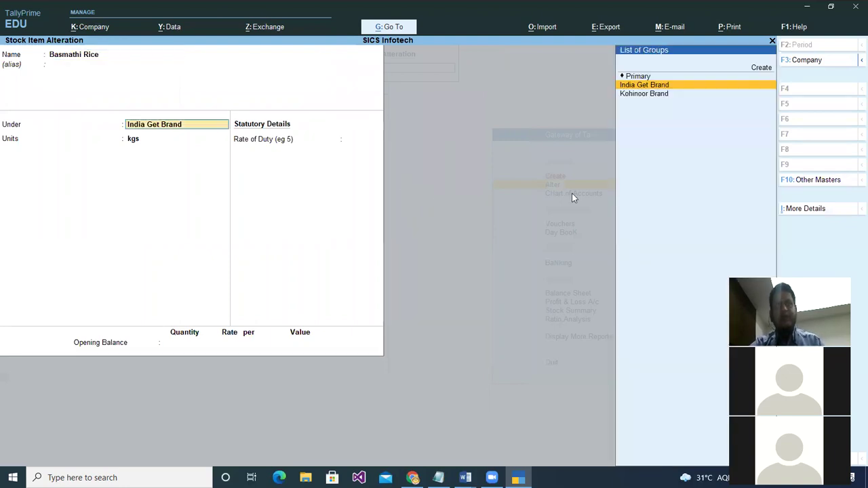
pyautogui.click(845, 211)
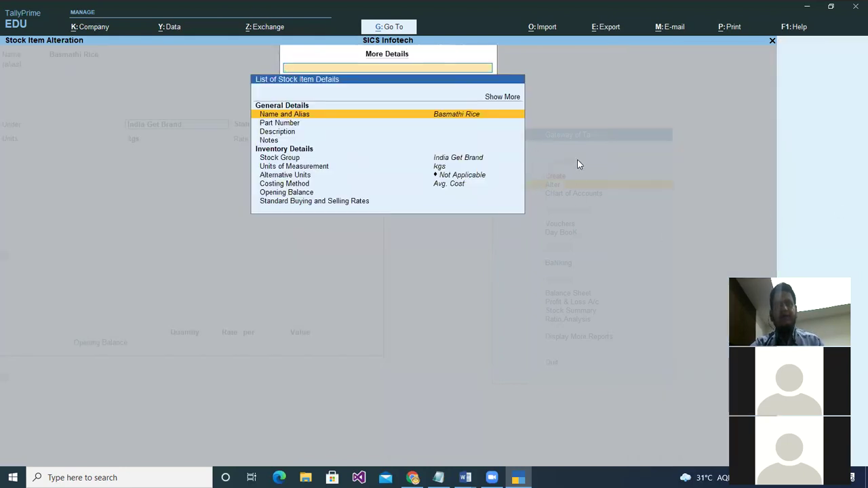
pyautogui.press('Return')
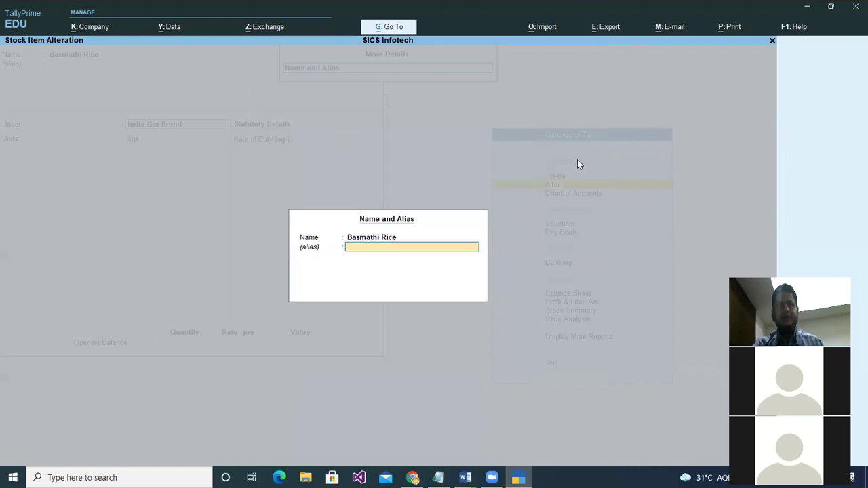
pyautogui.press('Return')
pyautogui.press('Return')
pyautogui.press('Return')
pyautogui.press('Return')
pyautogui.press('Return')
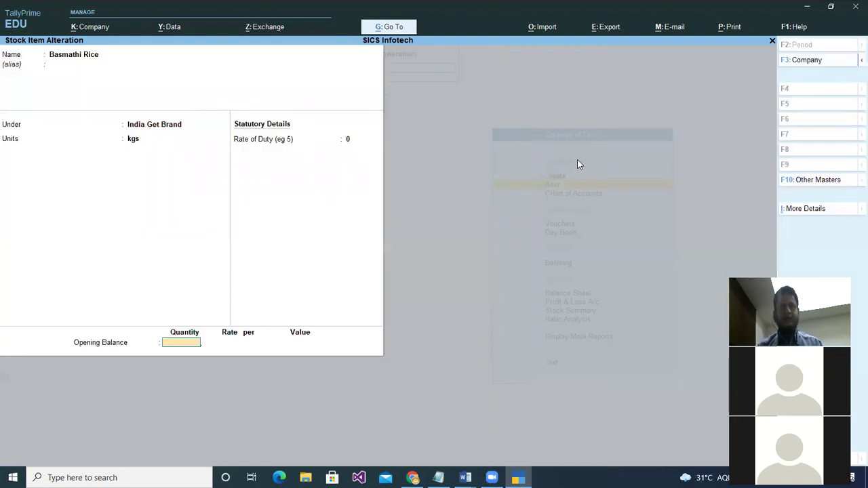
pyautogui.press('Return')
pyautogui.press('Escape')
pyautogui.press('Escape')
# Step: Open the existing stock item Basmathi Rice for alteration
pyautogui.press('Return')
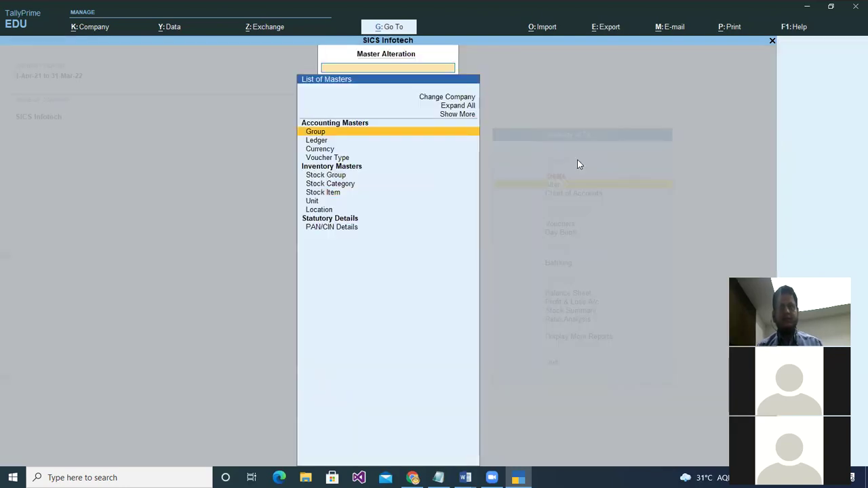
pyautogui.press('Down')
pyautogui.press('Down')
pyautogui.press('Down')
pyautogui.press('Down')
pyautogui.press('Down')
pyautogui.press('Down')
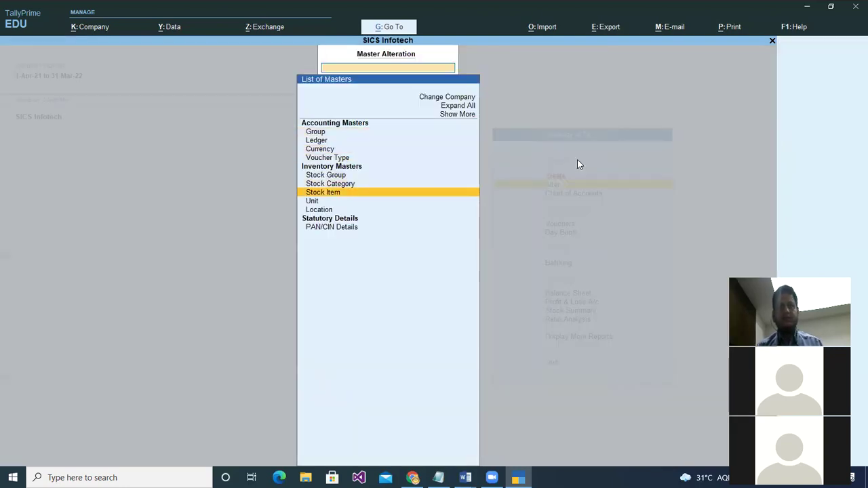
pyautogui.press('Return')
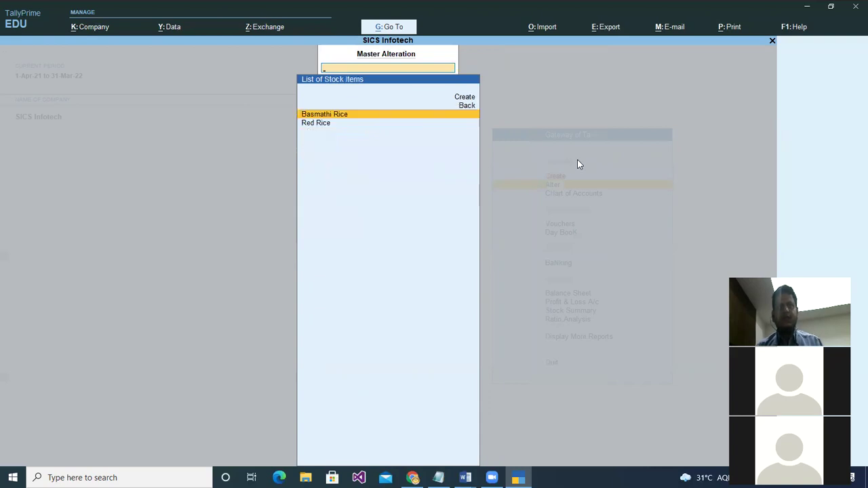
pyautogui.press('Return')
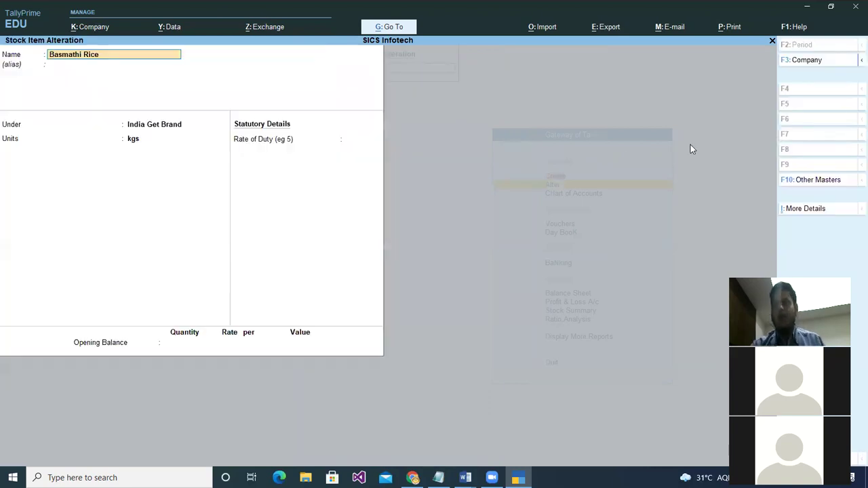
# Step: Expand the additional details of Basmathi Rice and assign it to the stock category 50 Kg Bag
pyautogui.click(855, 214)
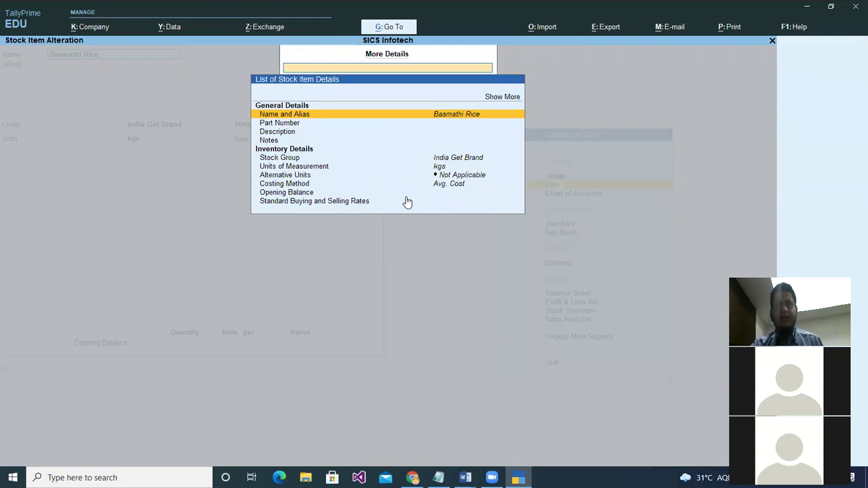
pyautogui.click(503, 99)
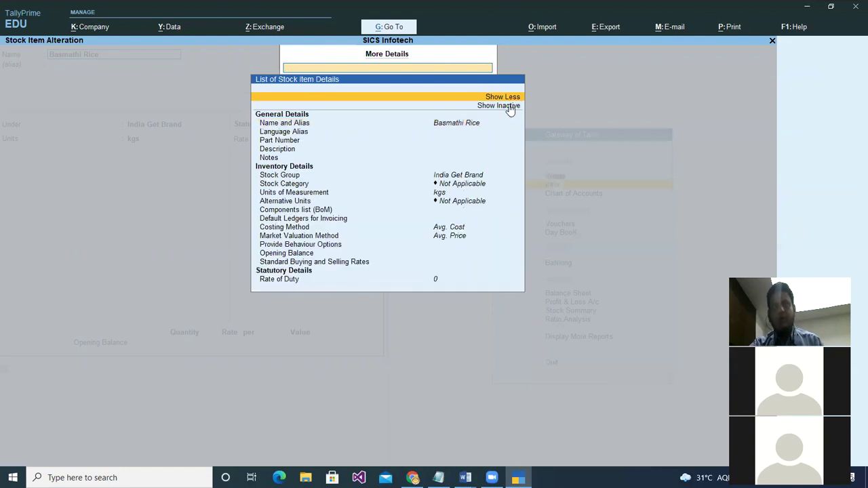
pyautogui.press('Down')
pyautogui.press('Down')
pyautogui.press('Down')
pyautogui.press('Down')
pyautogui.press('Down')
pyautogui.press('Down')
pyautogui.press('Down')
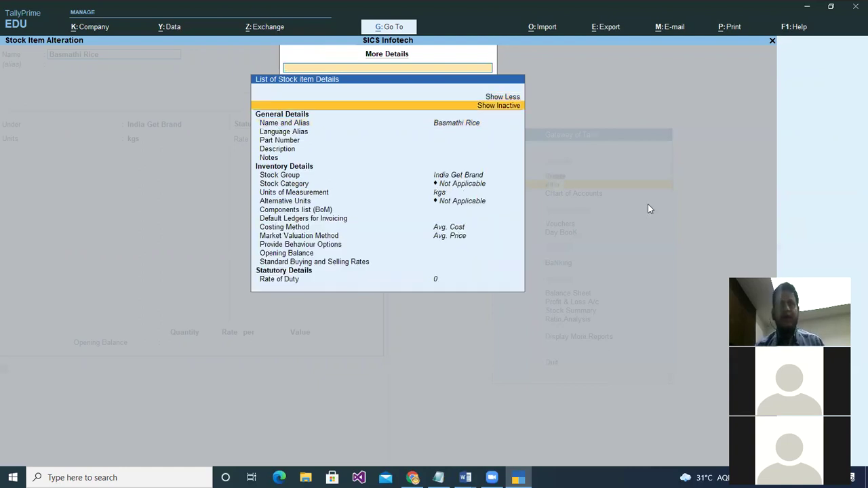
pyautogui.press('Down')
pyautogui.press('Down')
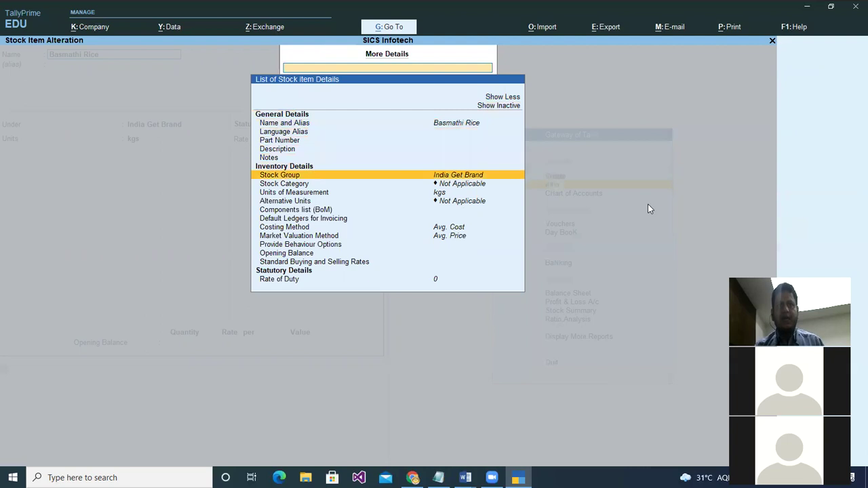
pyautogui.press('Return')
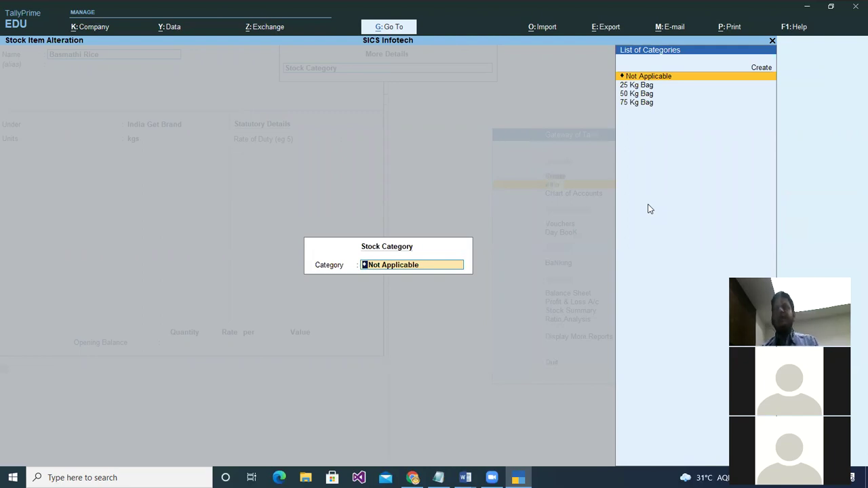
pyautogui.press('Down')
pyautogui.press('Down')
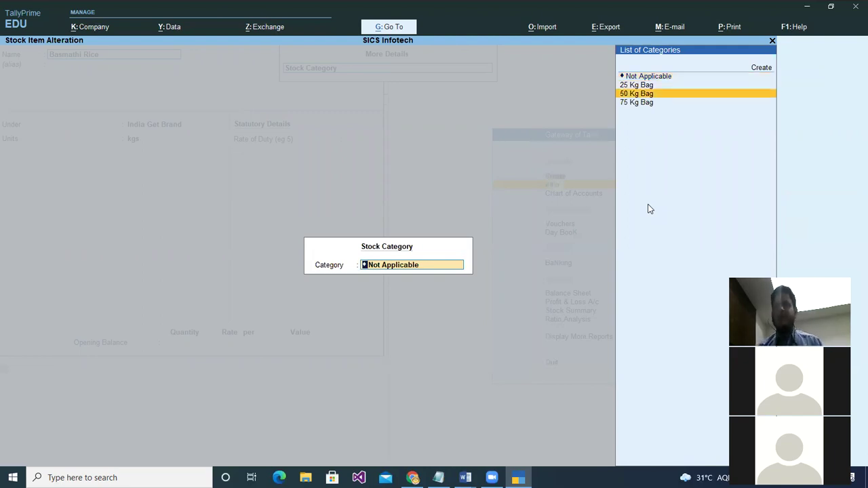
pyautogui.press('Return')
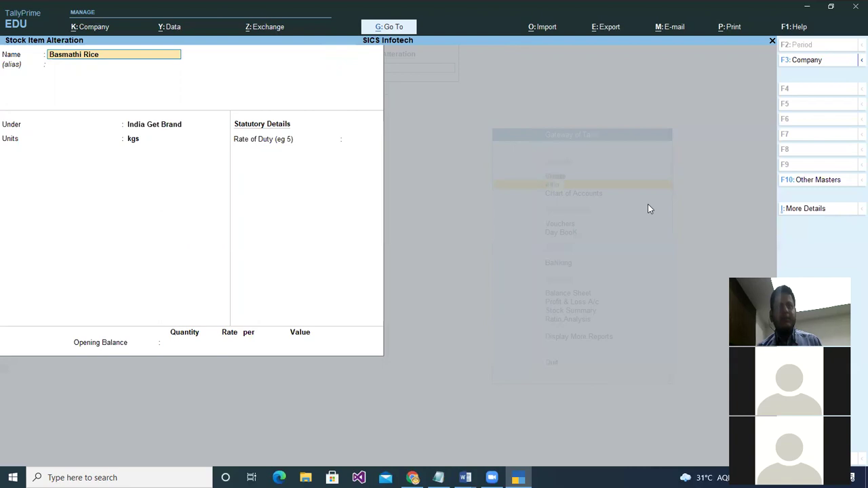
# Step: Keep the remaining Basmathi Rice fields as they are, save the altered item, and return to the Gateway of Tally
pyautogui.press('Return')
pyautogui.press('Return')
pyautogui.press('Return')
pyautogui.press('Return')
pyautogui.press('Return')
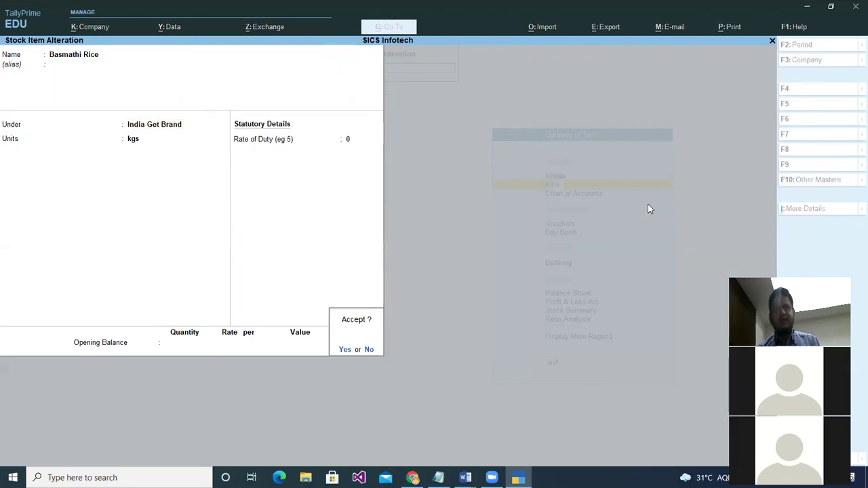
pyautogui.press('Return')
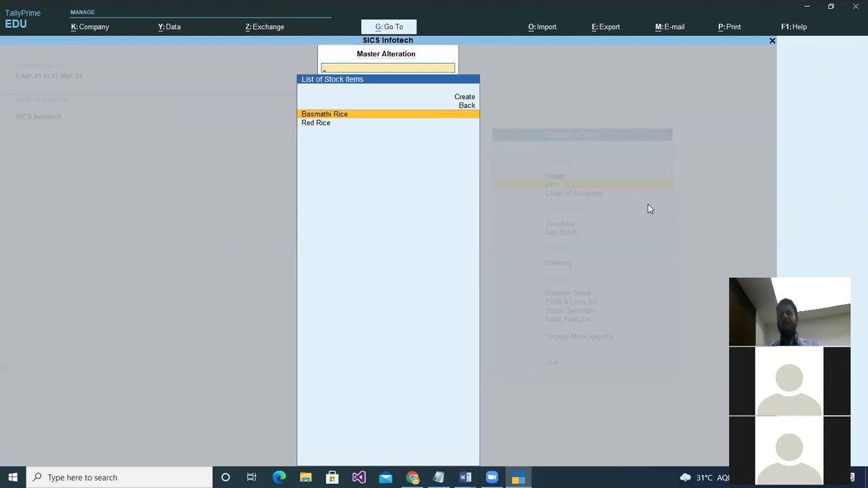
pyautogui.press('Escape')
pyautogui.press('Escape')
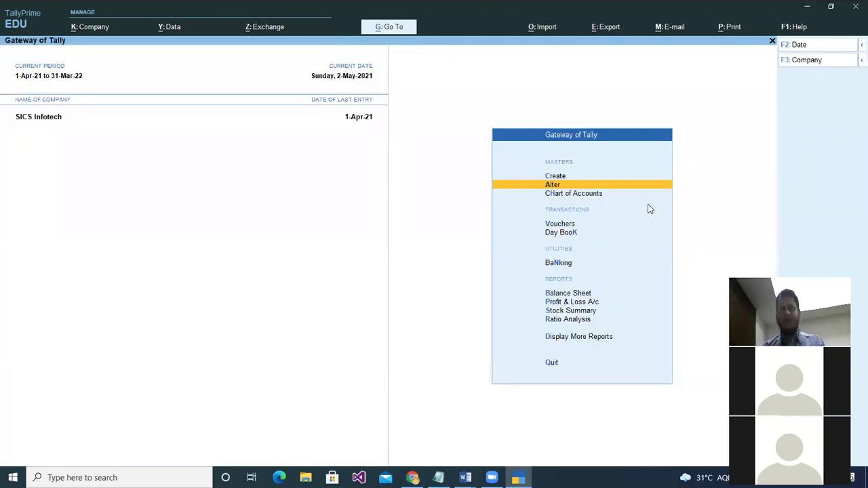
pyautogui.press('Up')
pyautogui.press('Return')
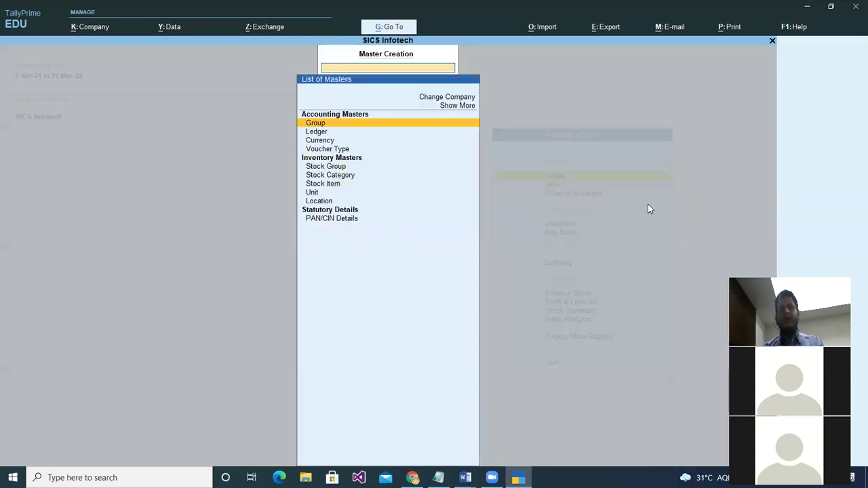
pyautogui.press('Down')
pyautogui.press('Down')
pyautogui.press('Down')
pyautogui.press('Down')
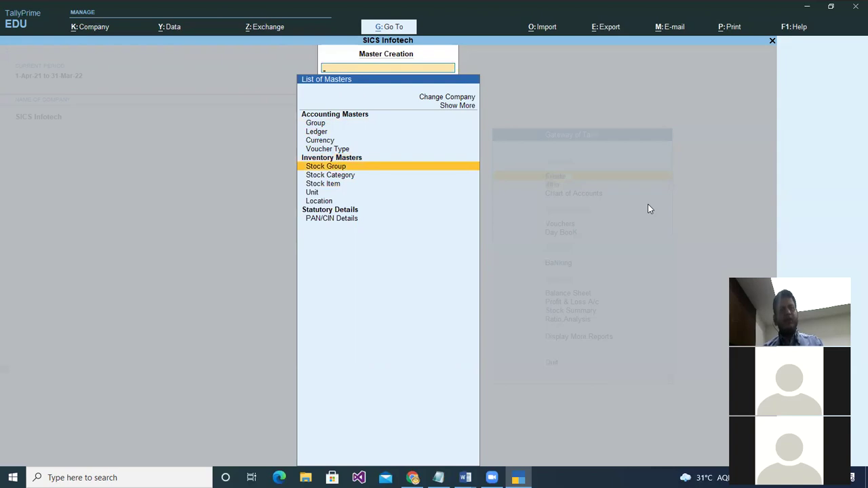
pyautogui.press('Escape')
# Step: Display the list of stock groups in the Chart of Accounts
pyautogui.press('Down')
pyautogui.press('Down')
pyautogui.press('Return')
pyautogui.press('Down')
pyautogui.press('Down')
pyautogui.press('Down')
pyautogui.press('Down')
pyautogui.press('Down')
pyautogui.press('Down')
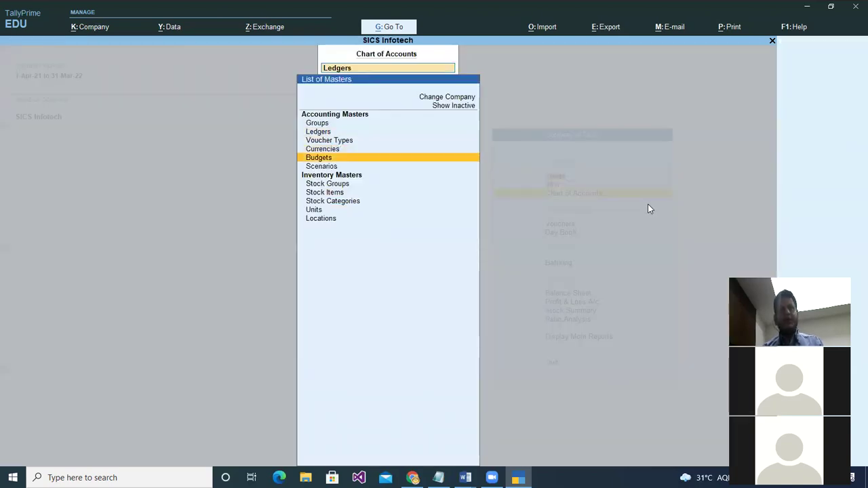
pyautogui.press('Return')
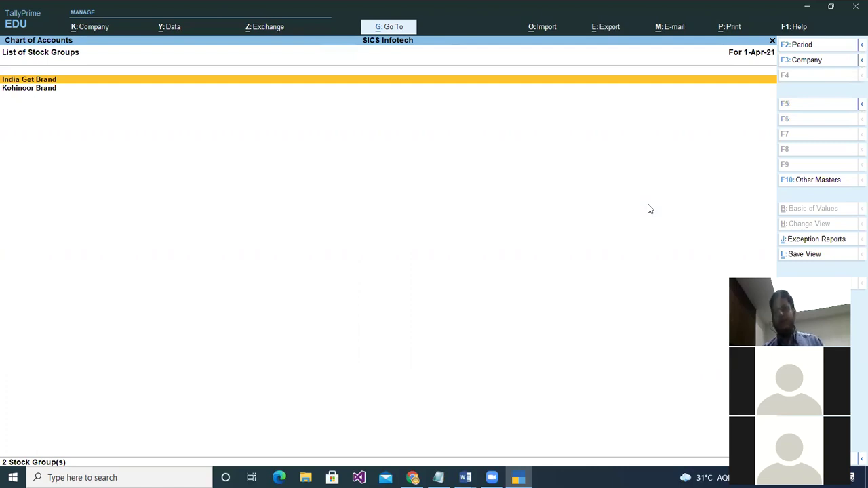
# Step: Close the stock group list and check which stock items belong to each group in the Chart of Accounts
pyautogui.press('Escape')
pyautogui.press('Down')
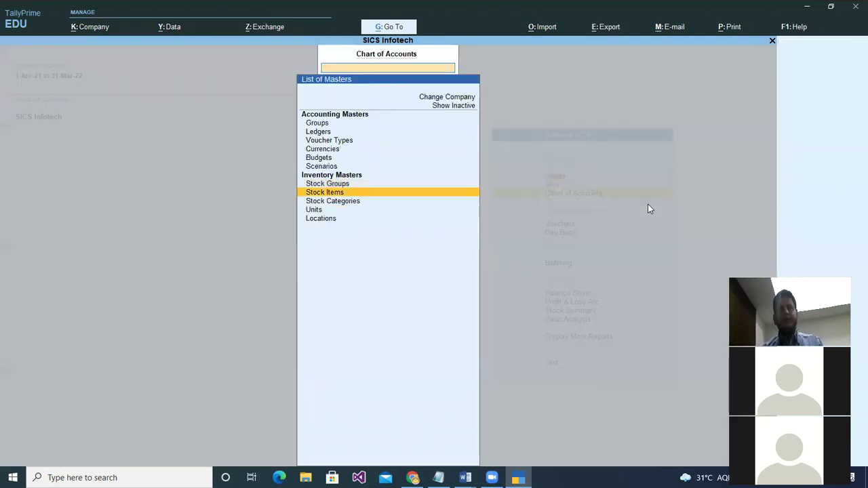
pyautogui.press('Return')
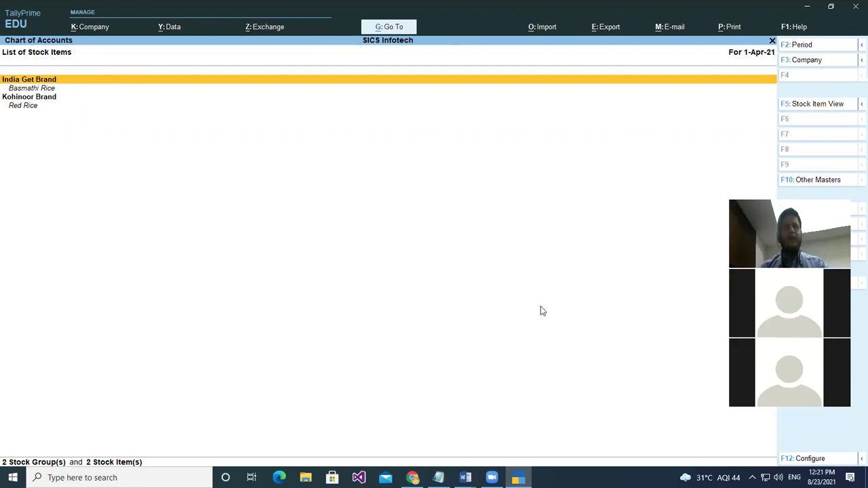
# Step: Check which items are assigned to each stock category in the Chart of Accounts, and return to the Gateway of Tally
pyautogui.press('Escape')
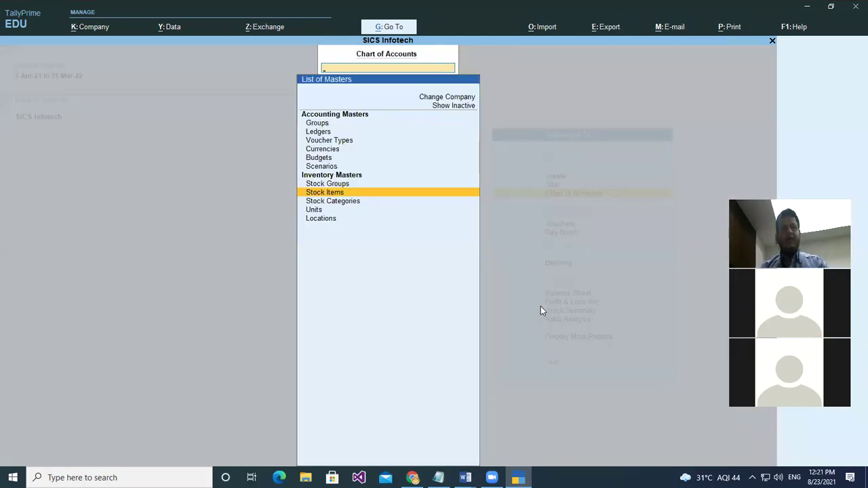
pyautogui.press('Down')
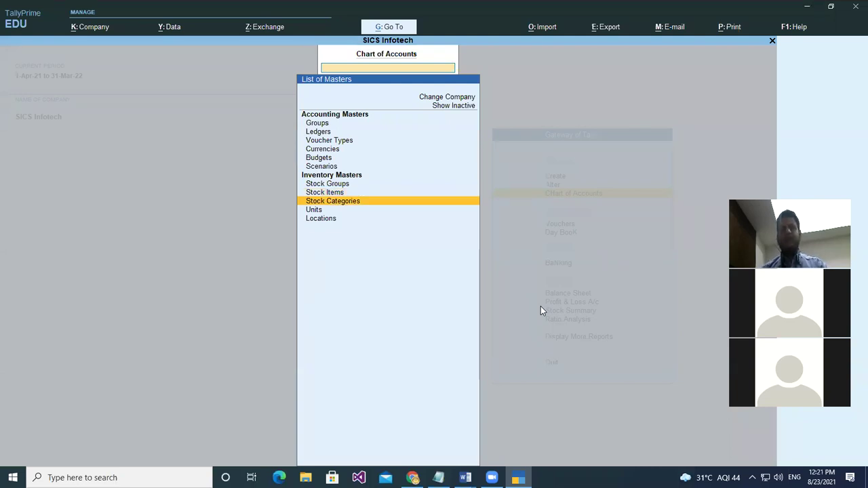
pyautogui.press('Return')
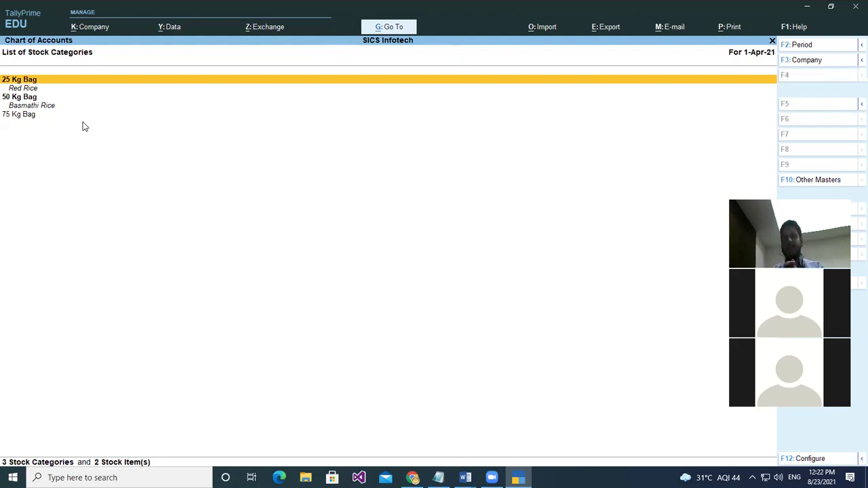
pyautogui.press('Escape')
pyautogui.press('Escape')
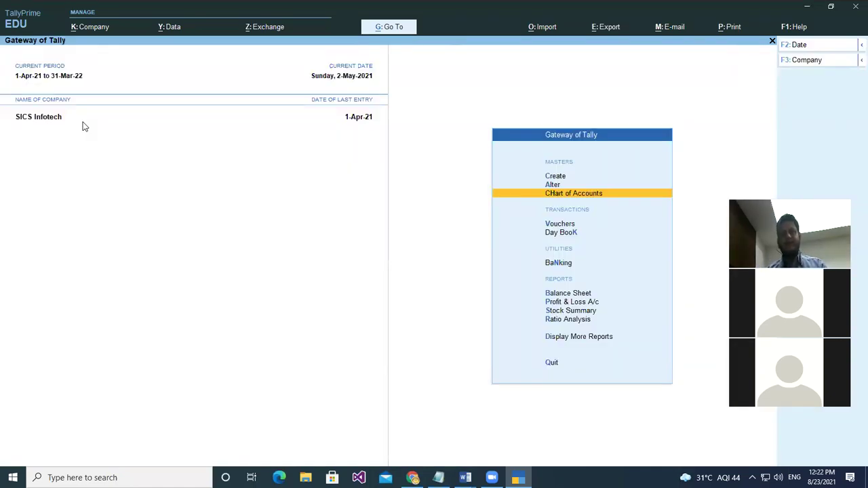
pyautogui.press('Down')
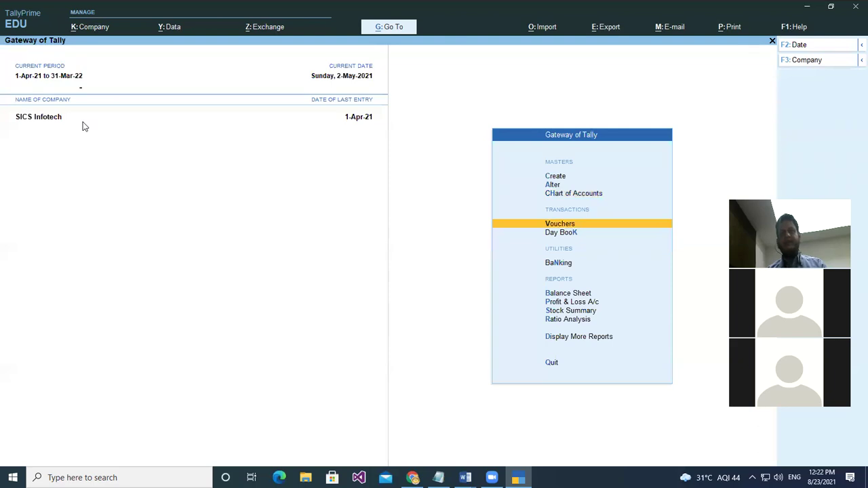
# Step: Start a sales voucher with Cash as the party, keep the default party details, and choose Sales A/c as the sales ledger
pyautogui.press('Return')
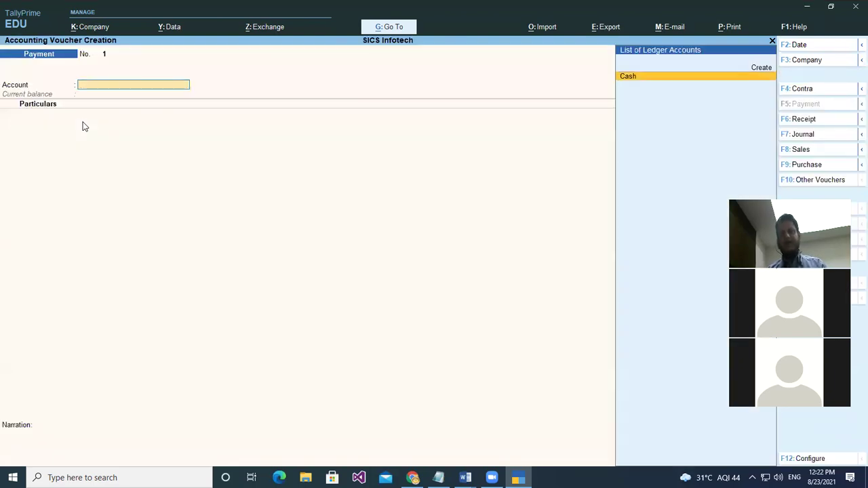
pyautogui.press('F8')
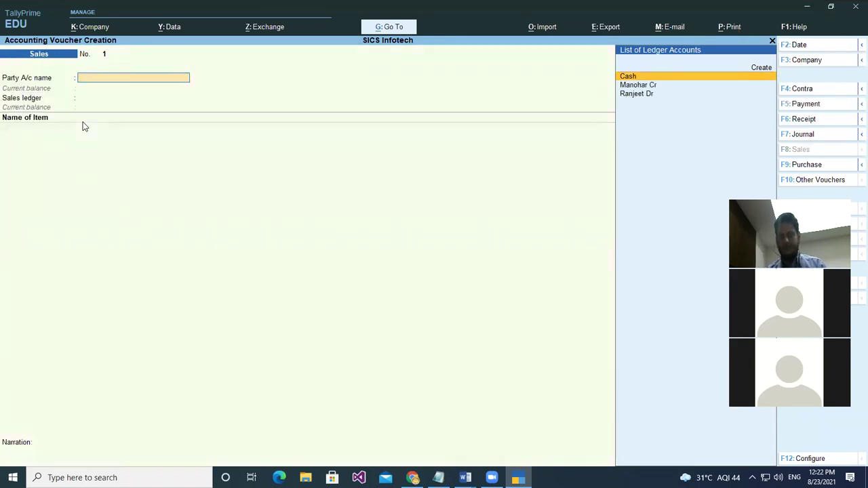
pyautogui.press('Return')
pyautogui.press('Return')
pyautogui.press('Return')
pyautogui.press('Return')
pyautogui.press('Return')
pyautogui.press('Return')
pyautogui.press('Return')
pyautogui.press('Return')
pyautogui.press('Return')
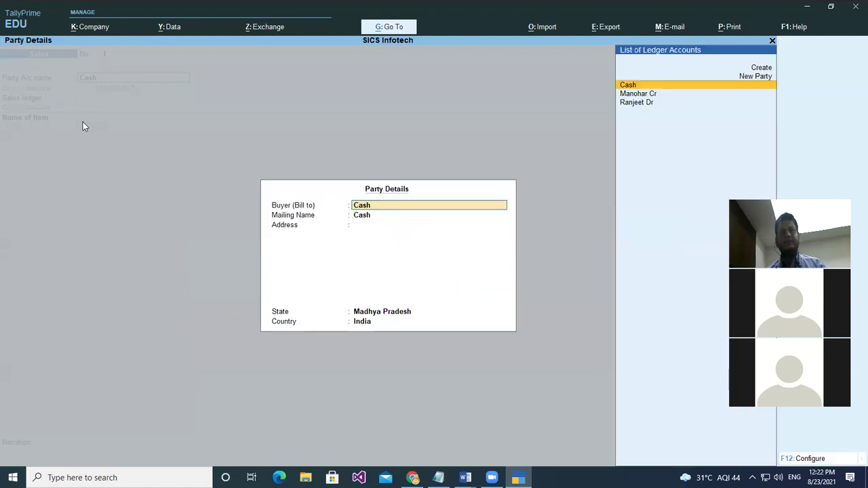
pyautogui.press('Return')
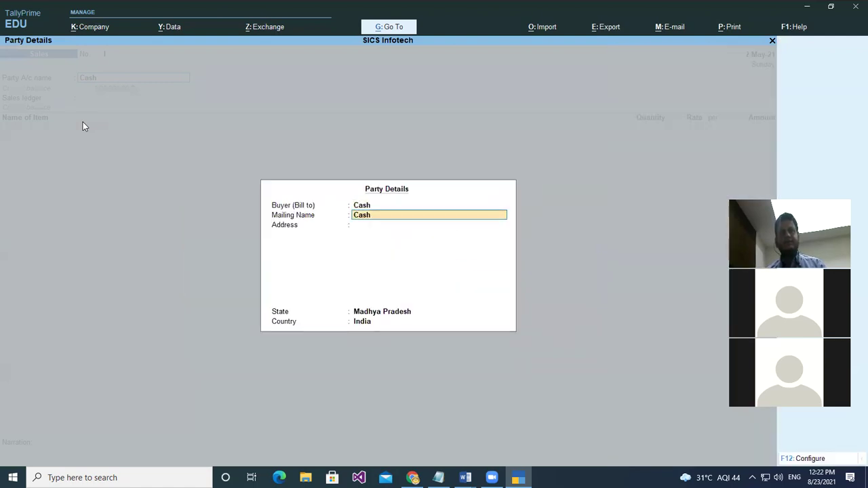
pyautogui.press('Return')
pyautogui.press('Return')
pyautogui.press('Return')
pyautogui.press('Return')
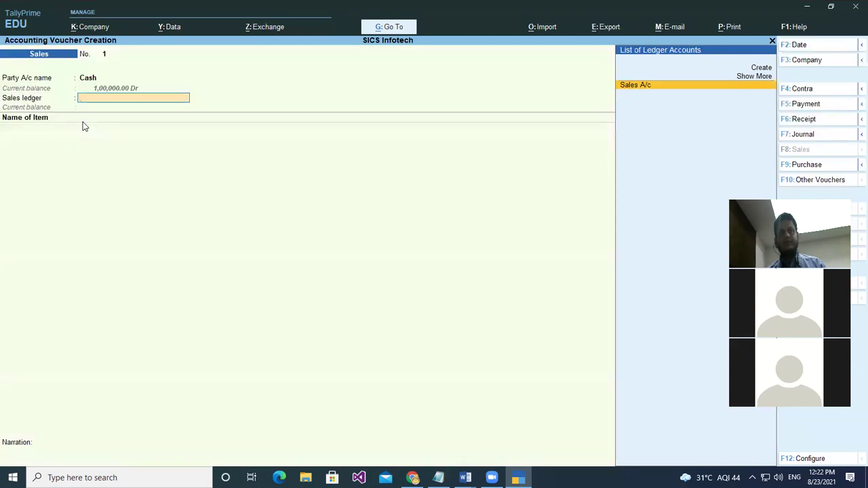
pyautogui.press('Return')
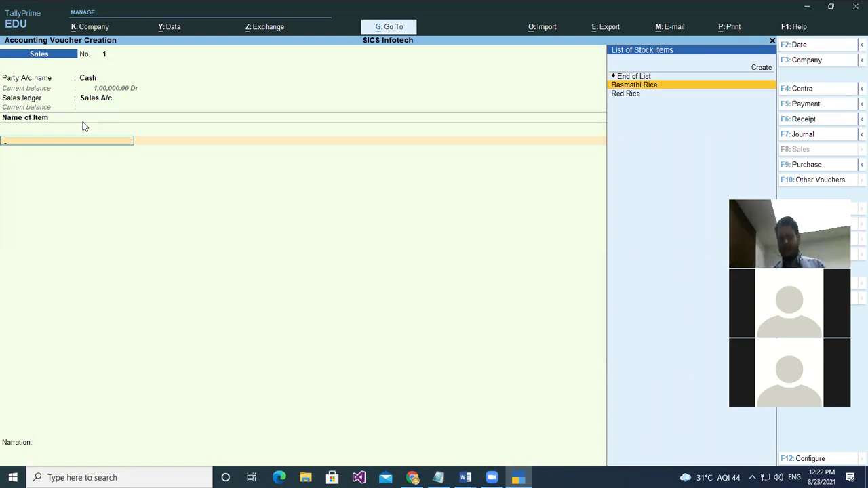
# Step: Add Basmathi Rice to the sales voucher with a quantity of 5 kgs at a rate of 50 per kg
pyautogui.press('Return')
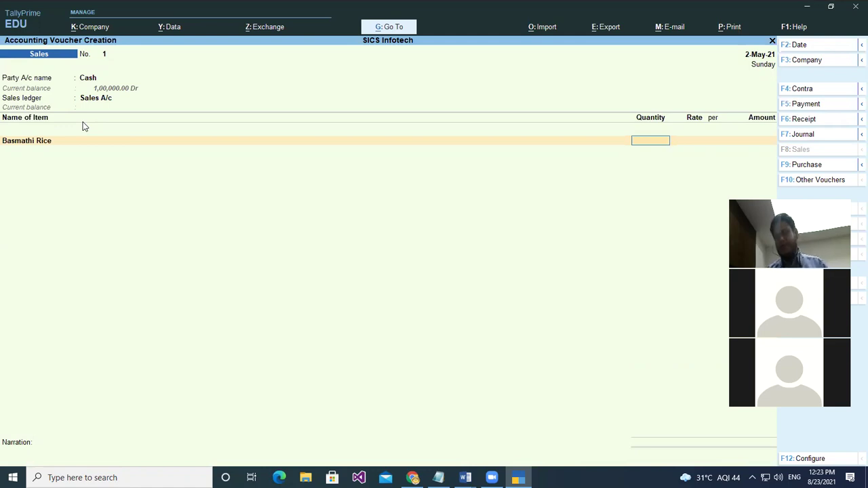
pyautogui.write('5')
pyautogui.press('Return')
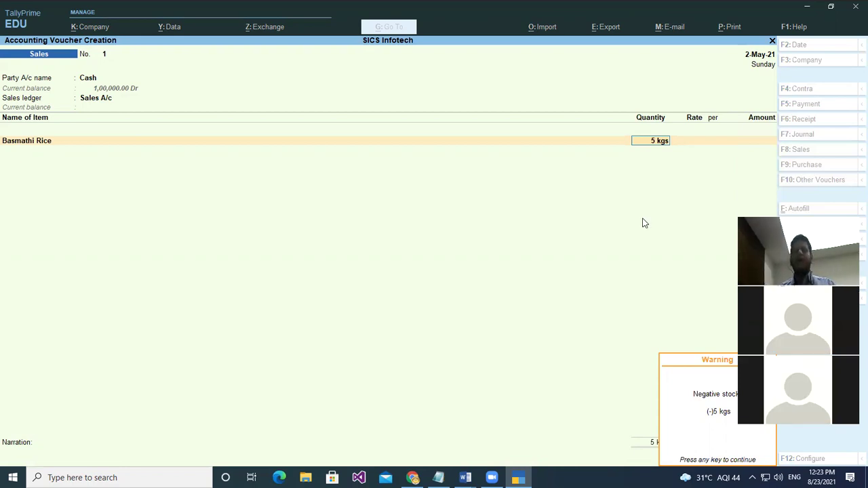
pyautogui.press('Return')
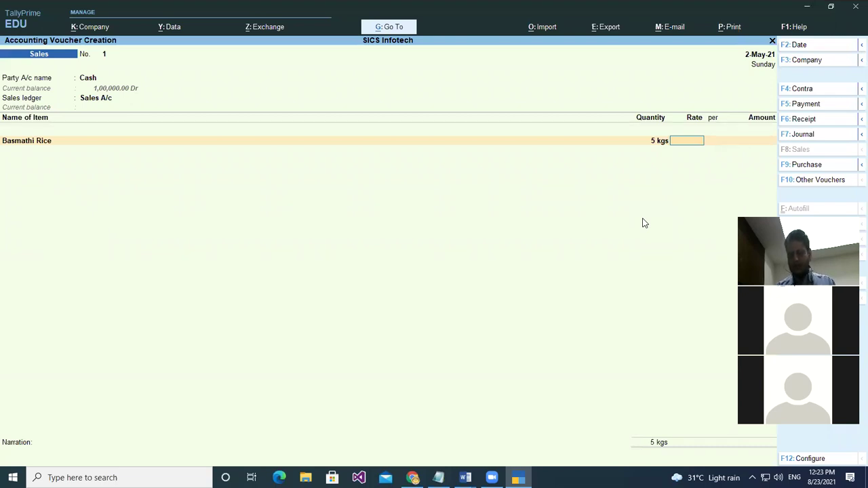
pyautogui.write('50')
pyautogui.press('Return')
pyautogui.press('Return')
pyautogui.press('Return')
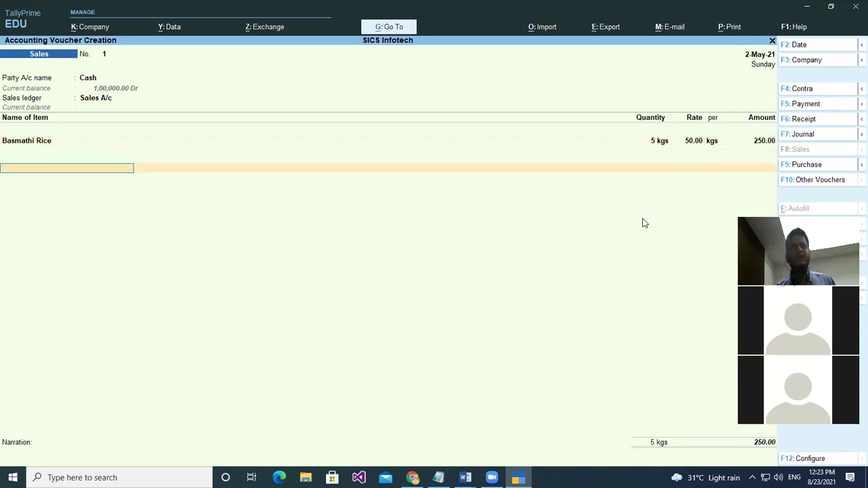
# Step: End the item list without a narration, save the sales voucher, and return to the Gateway of Tally
pyautogui.press('Return')
pyautogui.press('Return')
pyautogui.press('Return')
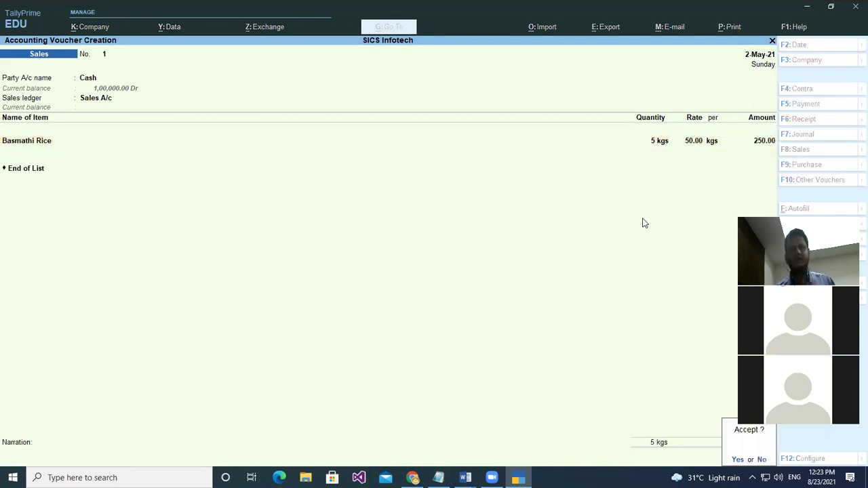
pyautogui.press('Return')
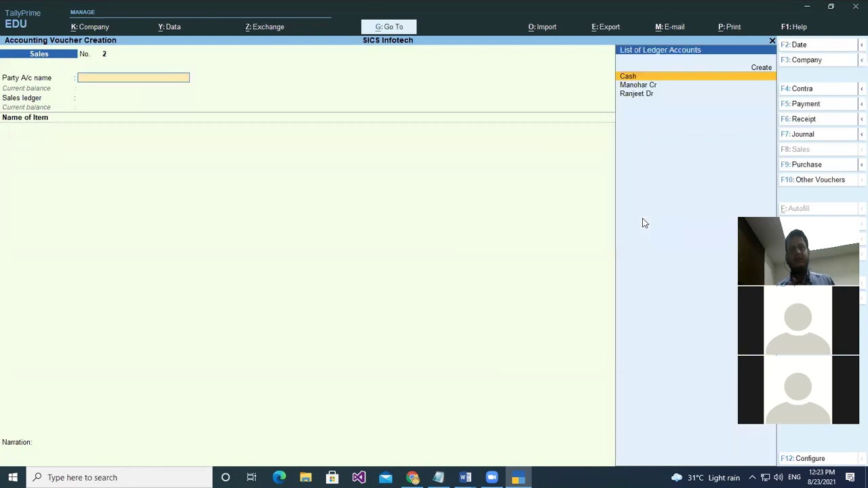
pyautogui.press('Escape')
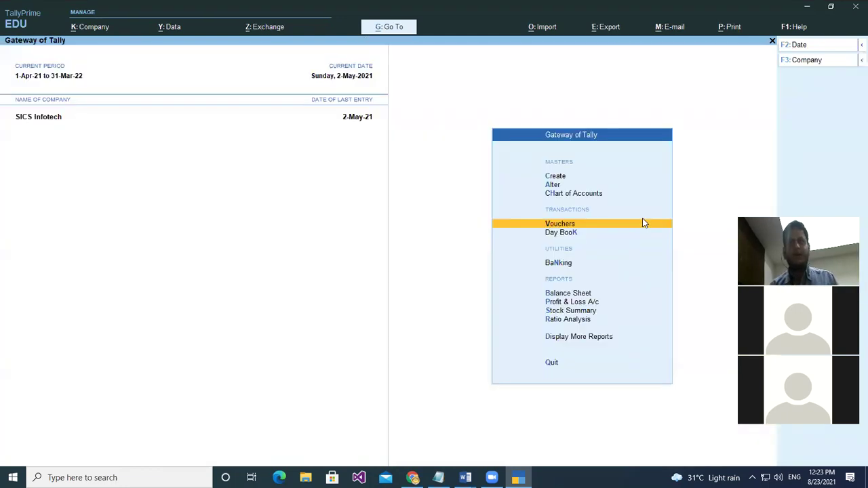
# Step: Check the Stock Summary report for the closing stock and return to the Gateway of Tally
pyautogui.press('Down')
pyautogui.press('Down')
pyautogui.press('Down')
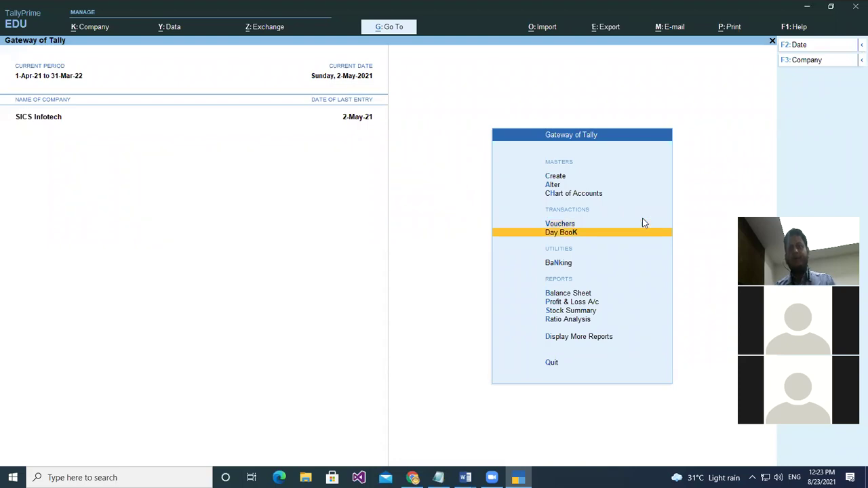
pyautogui.press('Down')
pyautogui.press('Down')
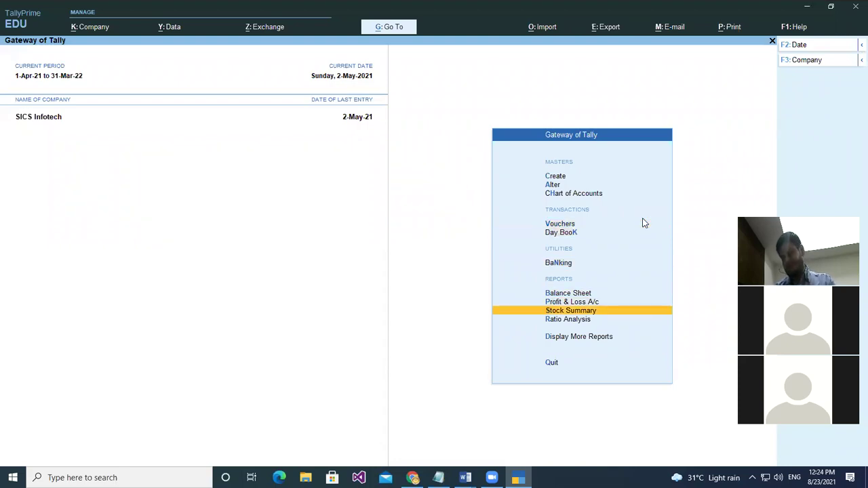
pyautogui.press('Return')
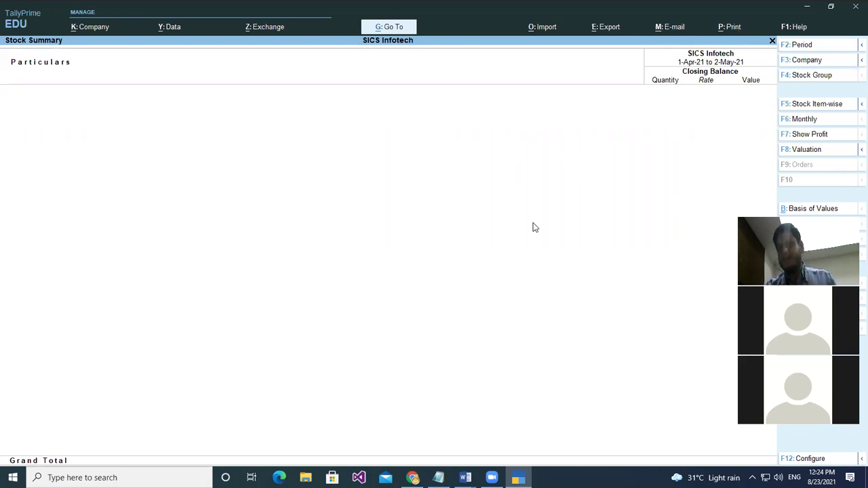
pyautogui.press('Escape')
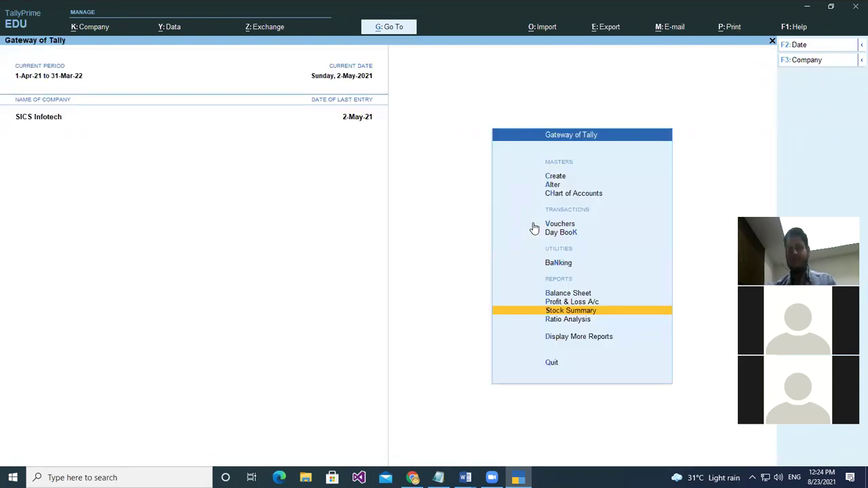
# Step: Open voucher creation and switch the new voucher to the Purchase type
pyautogui.press('Up')
pyautogui.press('Up')
pyautogui.press('Up')
pyautogui.press('Up')
pyautogui.press('Up')
pyautogui.press('Return')
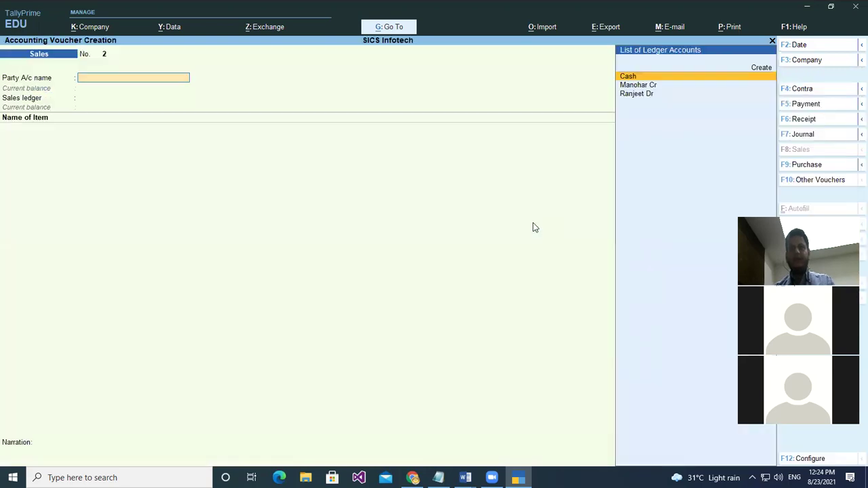
pyautogui.press('F9')
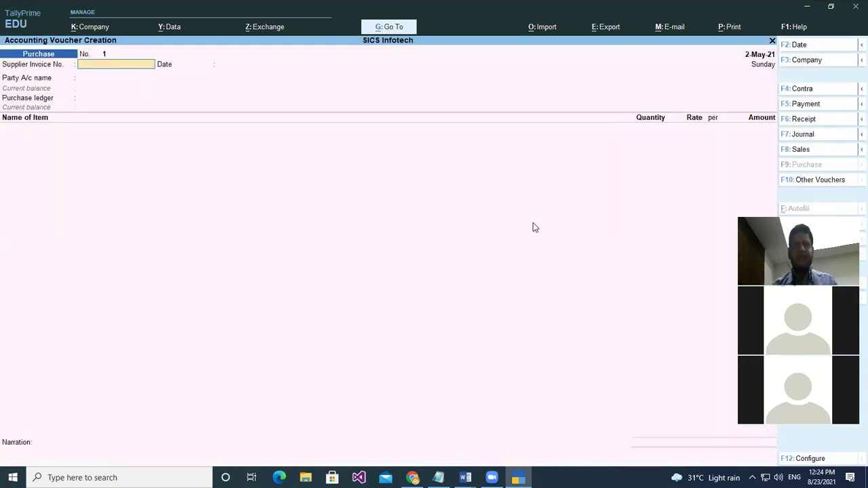
# Step: Enter supplier invoice number 56 dated 2-May-21 on the purchase voucher
pyautogui.write('56')
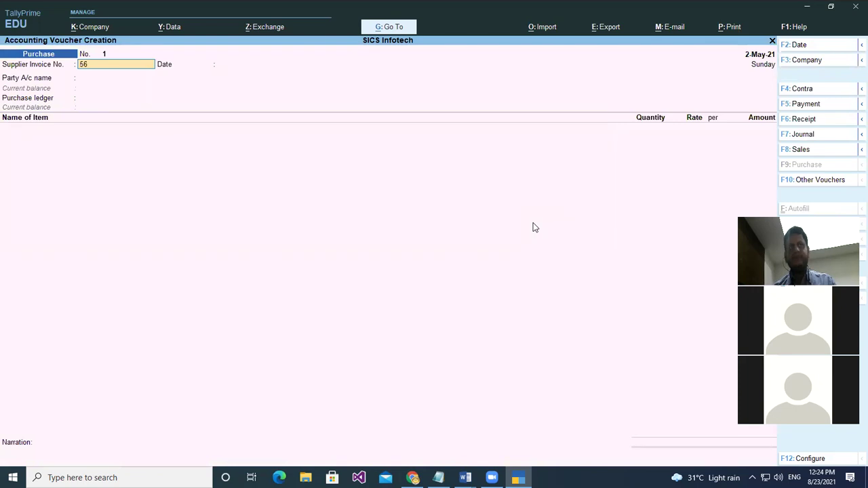
pyautogui.press('Return')
pyautogui.press('Return')
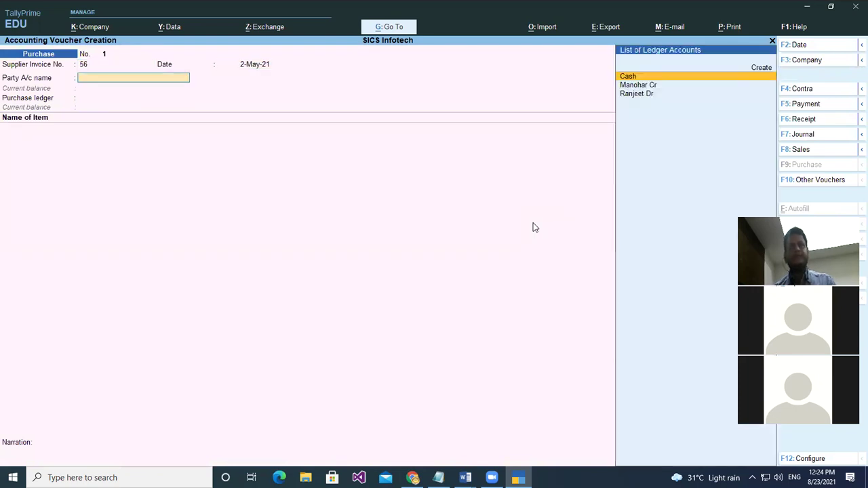
# Step: Set Cash as the party account with blank receipt details, and choose Purchase A/c as the purchase ledger
pyautogui.press('Return')
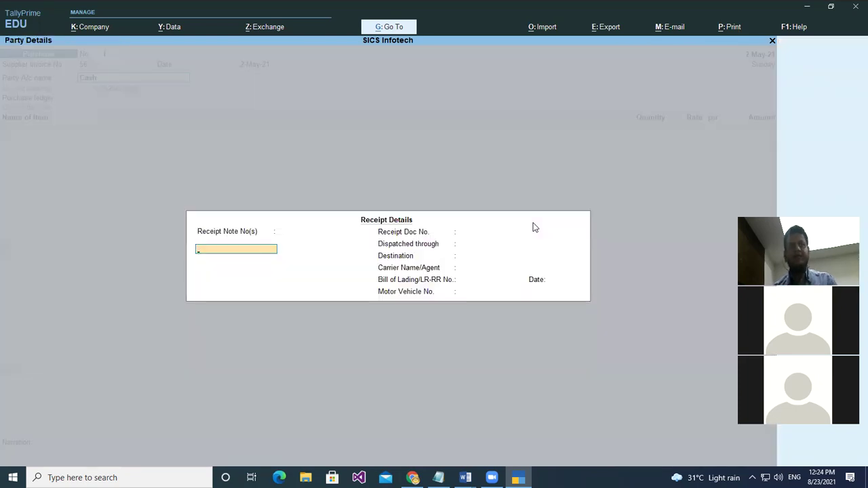
pyautogui.press('Return')
pyautogui.press('Return')
pyautogui.press('Return')
pyautogui.press('Return')
pyautogui.press('Return')
pyautogui.press('Return')
pyautogui.press('Return')
pyautogui.press('Return')
pyautogui.press('Return')
pyautogui.press('Return')
pyautogui.press('Return')
pyautogui.press('Return')
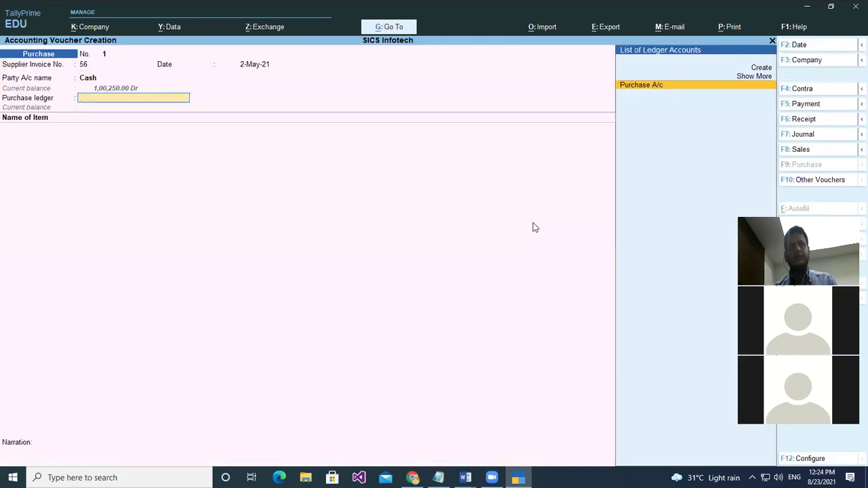
pyautogui.press('Return')
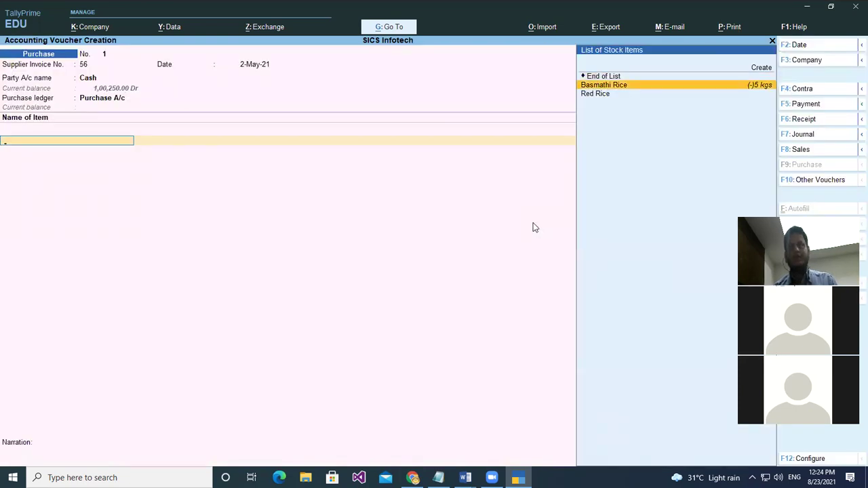
# Step: Add Basmathi Rice to the purchase voucher with a quantity of 10 kgs at a rate of 40.00 per kg
pyautogui.press('Return')
pyautogui.write('10')
pyautogui.press('Return')
pyautogui.write('5')
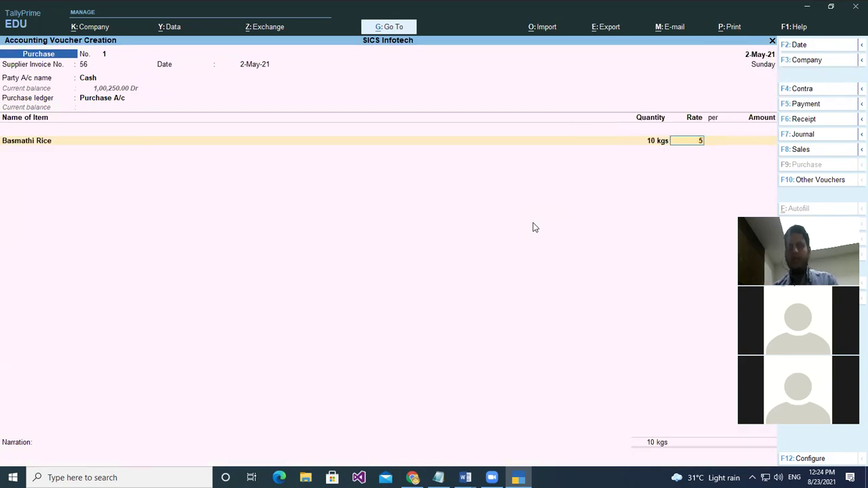
pyautogui.press('BackSpace')
pyautogui.write('40')
pyautogui.press('Return')
pyautogui.press('Return')
pyautogui.press('Return')
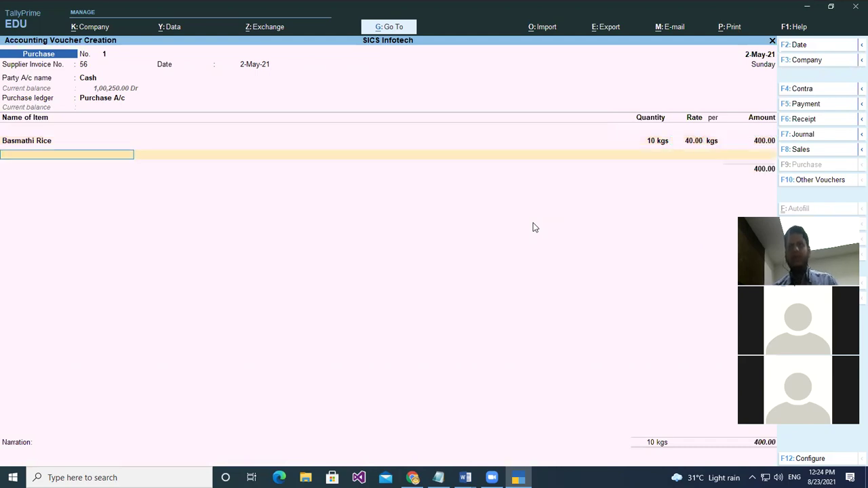
# Step: Add Red Rice to the purchase voucher with a quantity of 20 kgs at a rate of 100.00 per kg
pyautogui.press('Down')
pyautogui.press('Down')
pyautogui.press('Return')
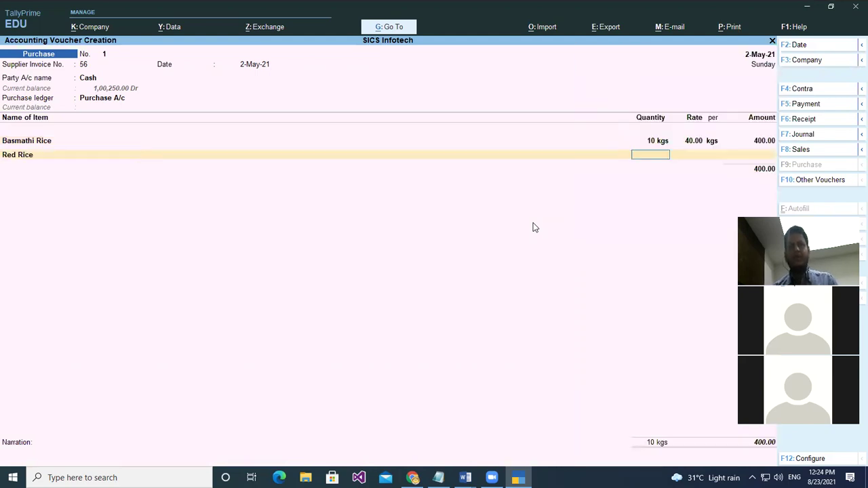
pyautogui.write('20')
pyautogui.press('Return')
pyautogui.write('100')
pyautogui.press('Return')
pyautogui.press('Return')
pyautogui.press('Return')
# Step: Save the purchase voucher without a narration and return to the Gateway of Tally
pyautogui.press('Return')
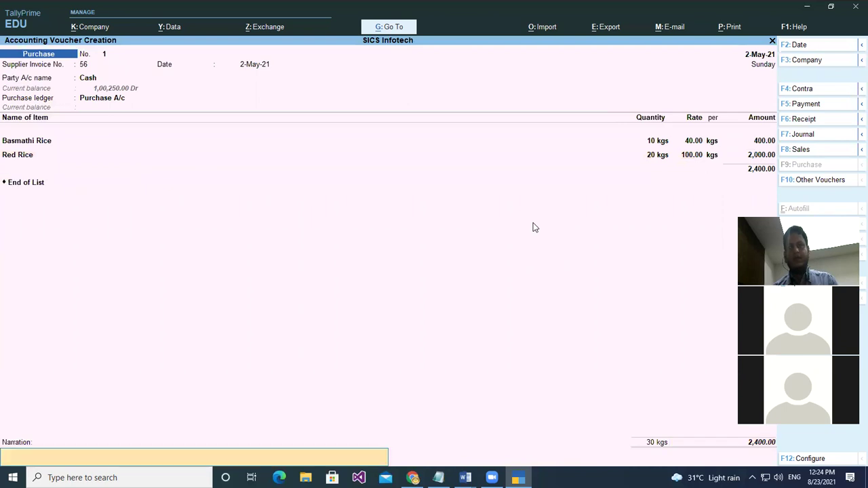
pyautogui.press('Return')
pyautogui.press('Return')
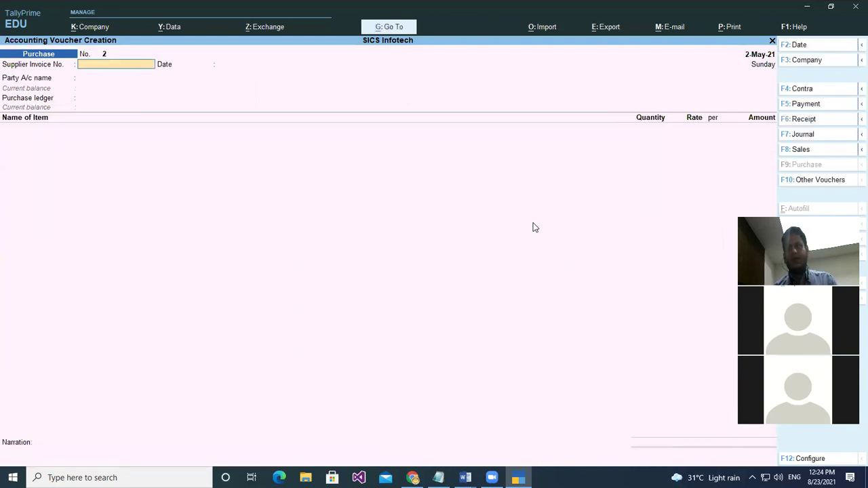
pyautogui.press('Escape')
pyautogui.press('Return')
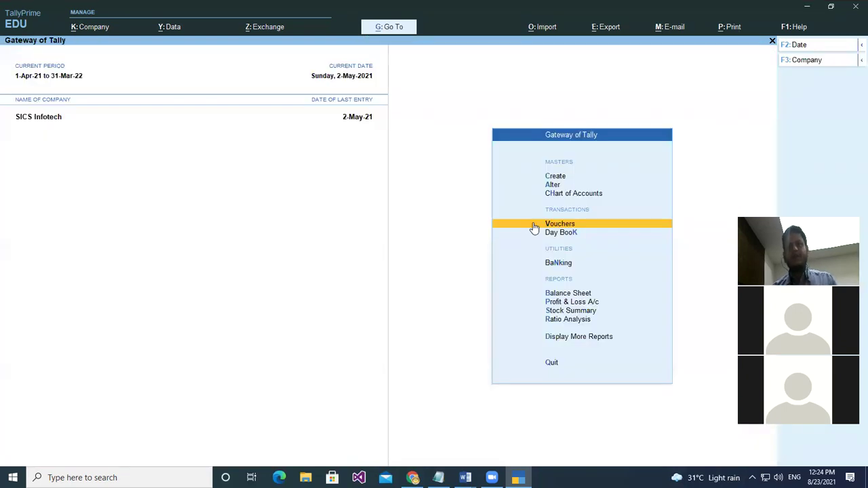
# Step: Open the Stock Summary report from the Gateway of Tally
pyautogui.press('Down')
pyautogui.press('Down')
pyautogui.press('Down')
pyautogui.press('Down')
pyautogui.press('Down')
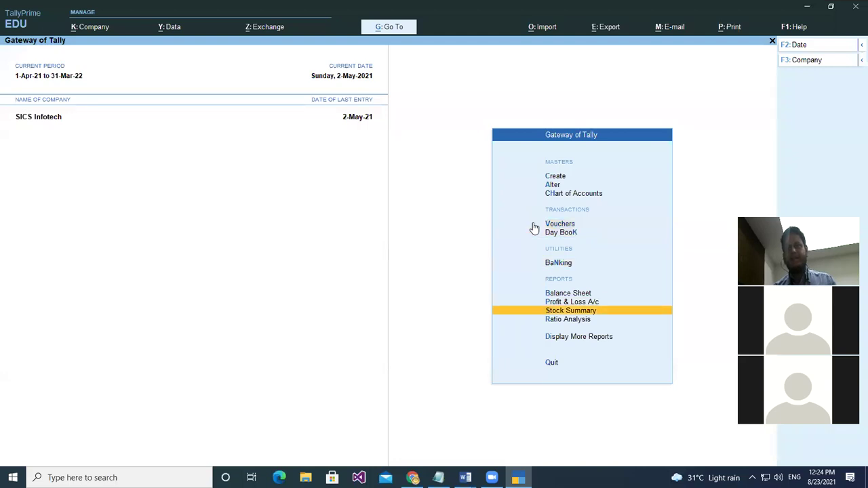
pyautogui.press('Return')
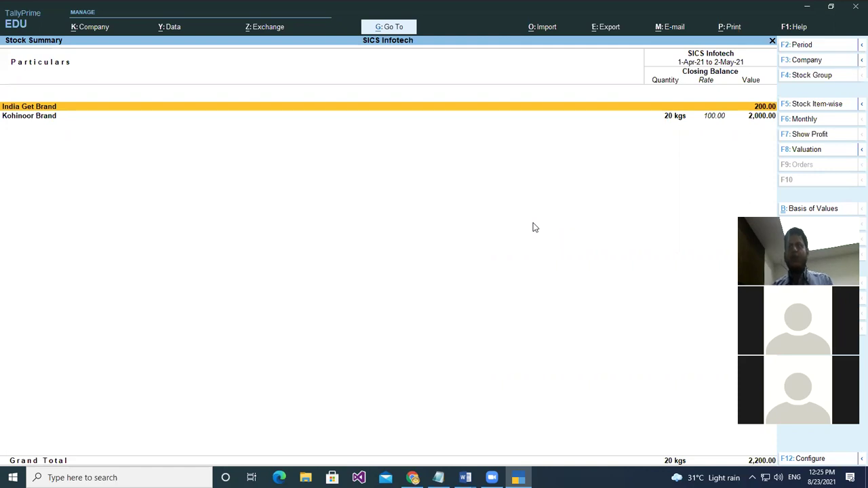
# Step: Drill down through India Get Brand to the monthly summary of Basmathi Rice
pyautogui.press('Down')
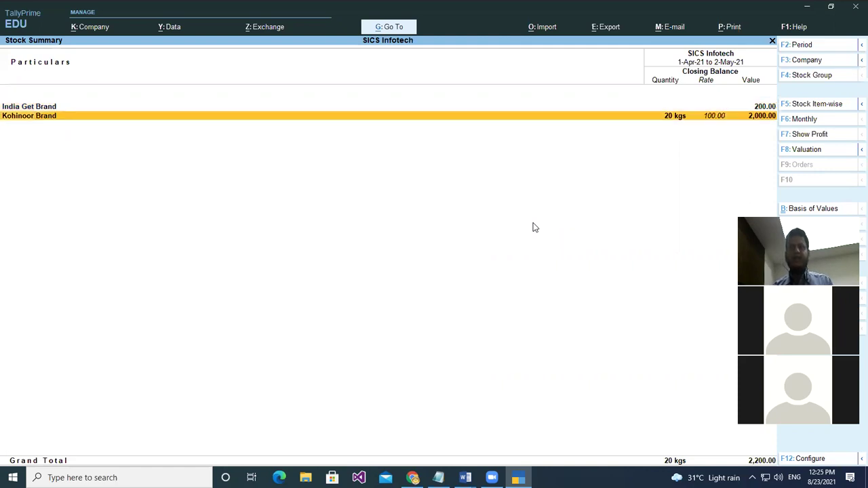
pyautogui.press('Up')
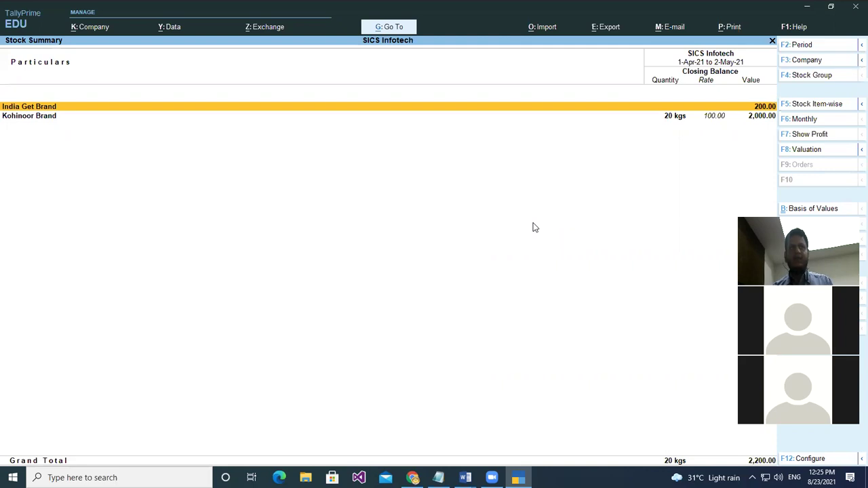
pyautogui.press('Return')
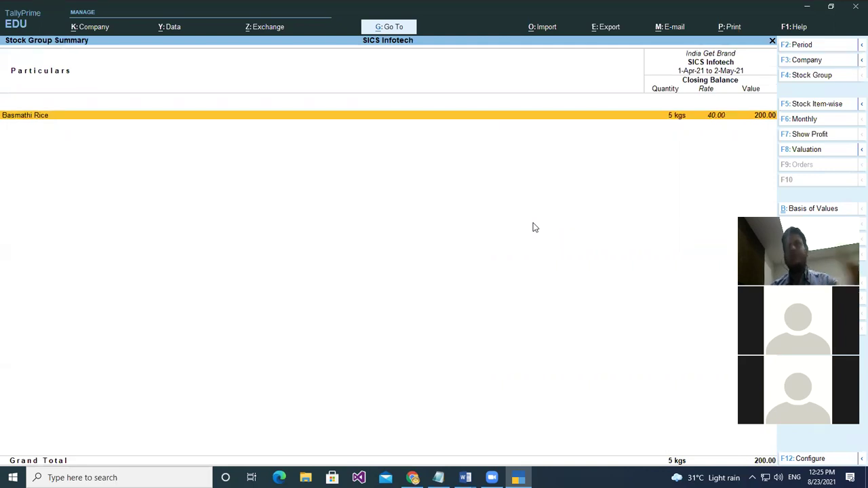
pyautogui.press('Return')
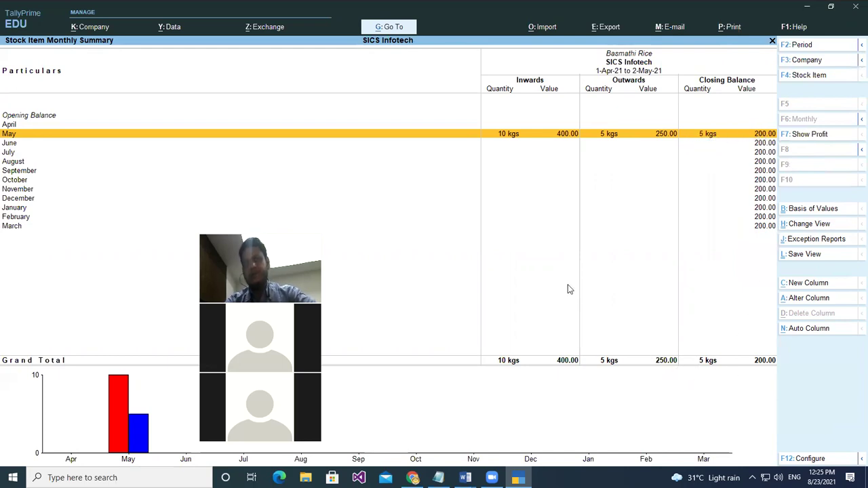
# Step: Examine the monthly summary of Red Rice under Kohinoor Brand and leave the Stock Summary report
pyautogui.press('Escape')
pyautogui.press('Escape')
pyautogui.press('Down')
pyautogui.press('Return')
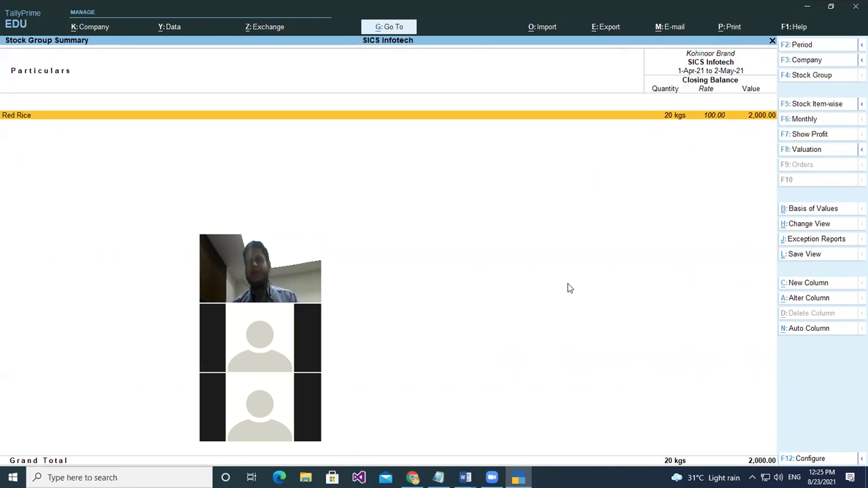
pyautogui.press('Return')
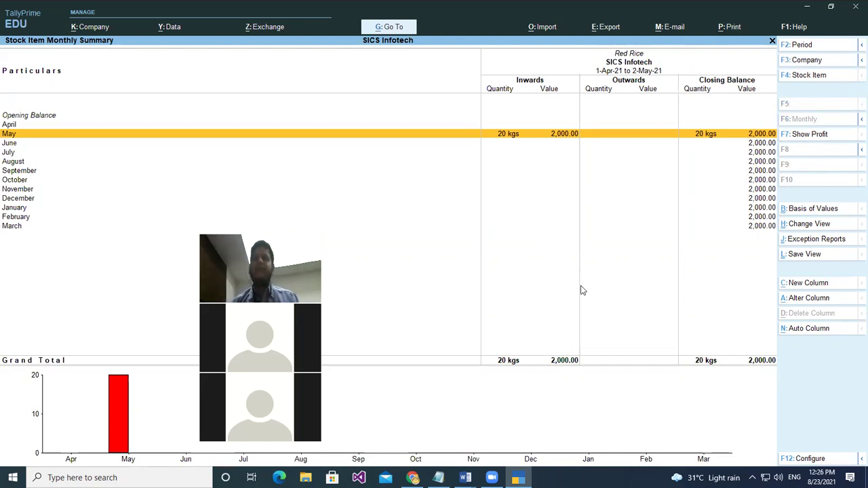
pyautogui.press('Escape')
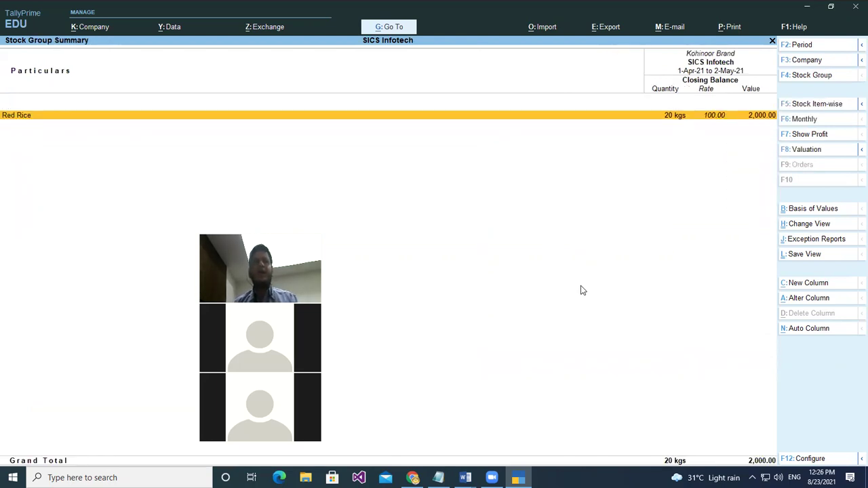
pyautogui.press('Escape')
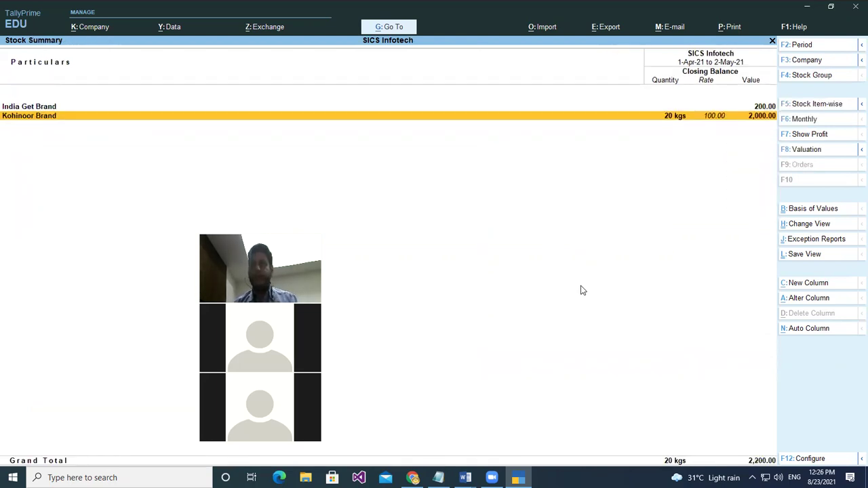
pyautogui.press('Escape')
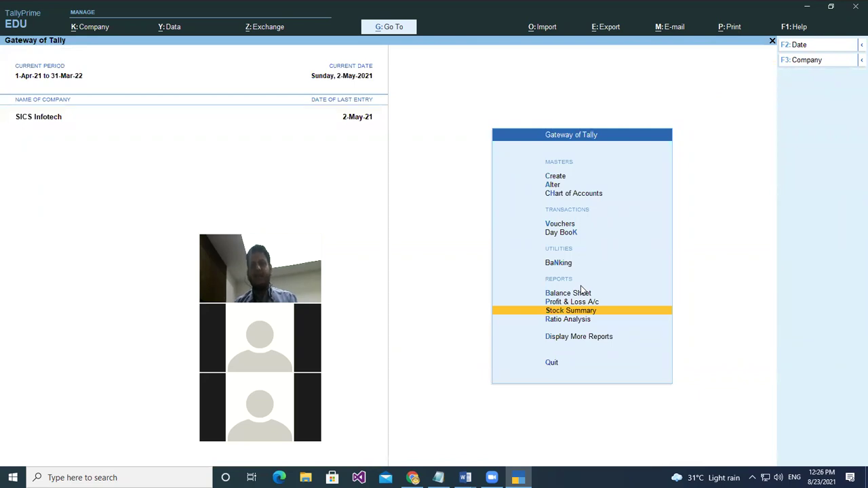
# Step: Open the Inventory Books among the additional reports
pyautogui.press('Down')
pyautogui.press('Down')
pyautogui.press('Return')
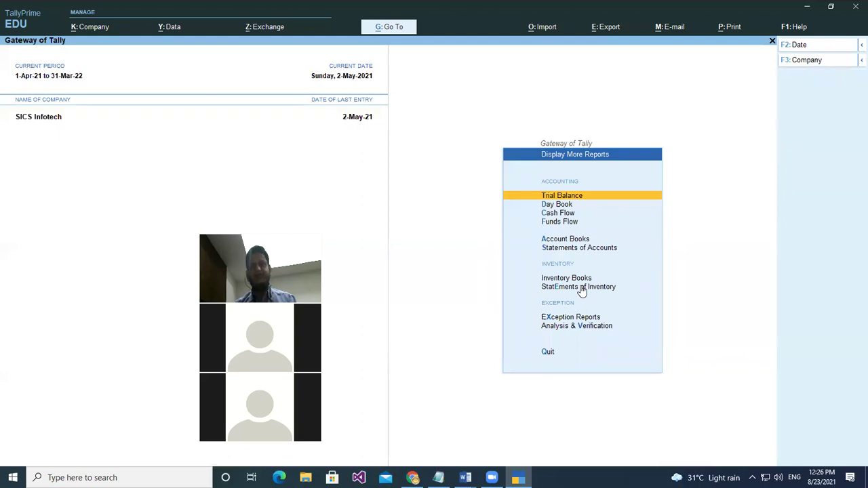
pyautogui.press('Down')
pyautogui.press('Down')
pyautogui.press('Down')
pyautogui.press('Down')
pyautogui.press('Down')
pyautogui.press('Down')
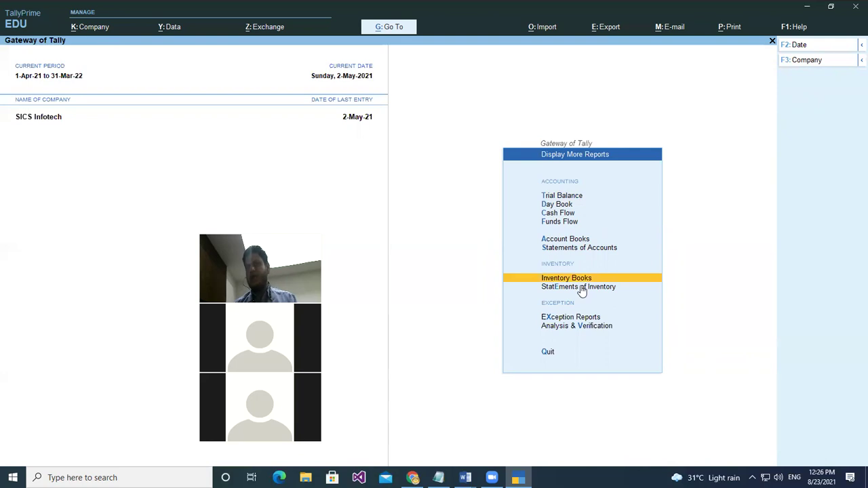
pyautogui.press('Return')
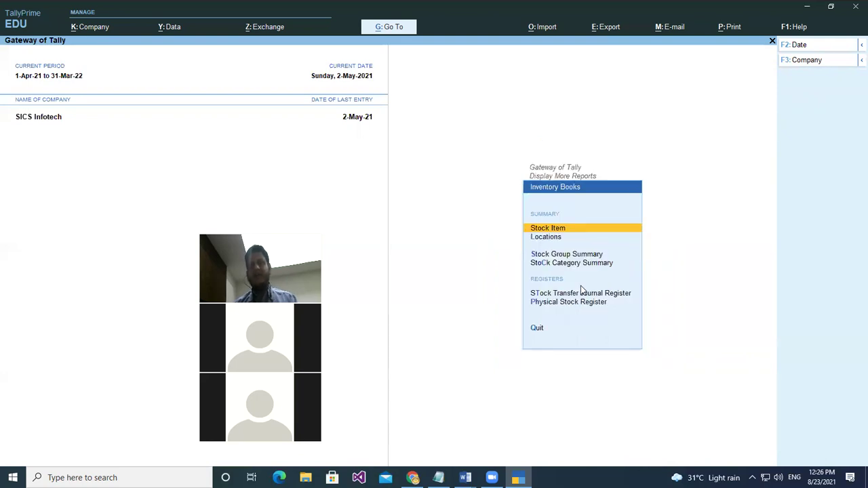
# Step: View the Stock Category Summary for the 25 Kg Bag category and return to the Gateway of Tally
pyautogui.press('Down')
pyautogui.press('Down')
pyautogui.press('Down')
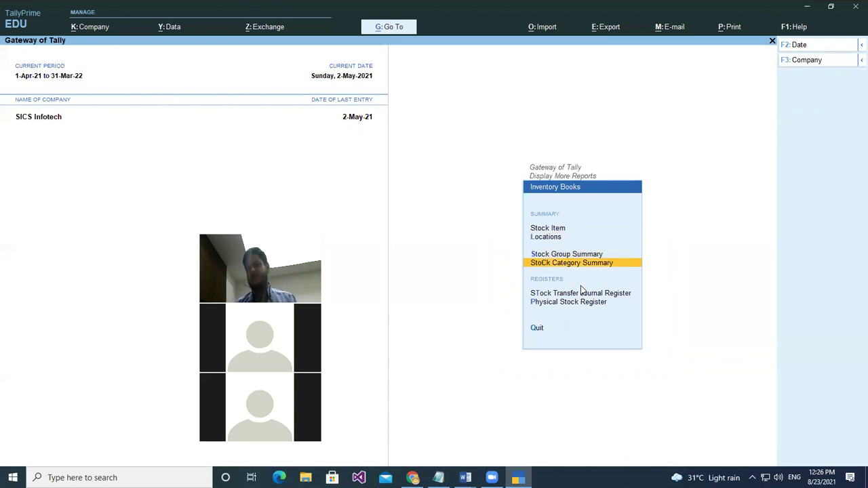
pyautogui.press('Return')
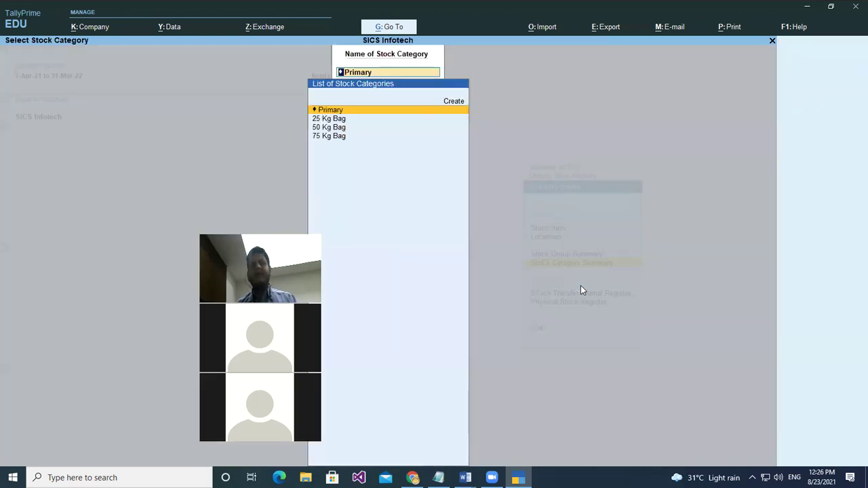
pyautogui.press('Down')
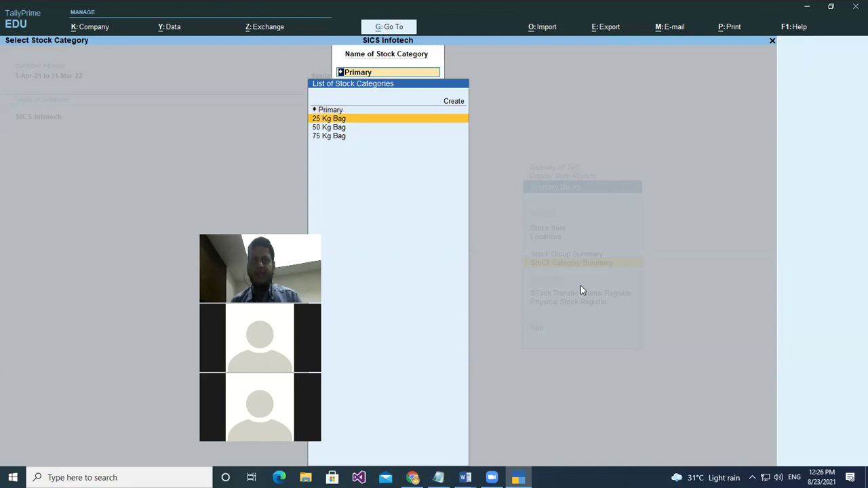
pyautogui.press('Return')
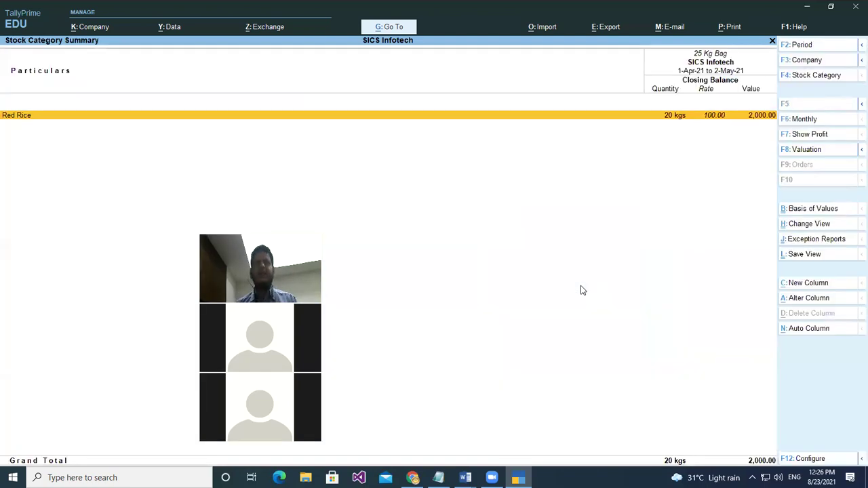
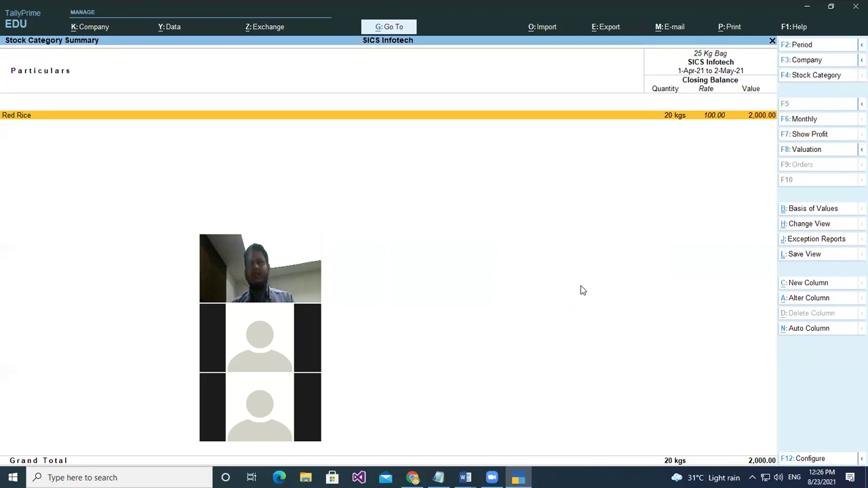
pyautogui.press('Escape')
pyautogui.press('Escape')
pyautogui.press('Escape')
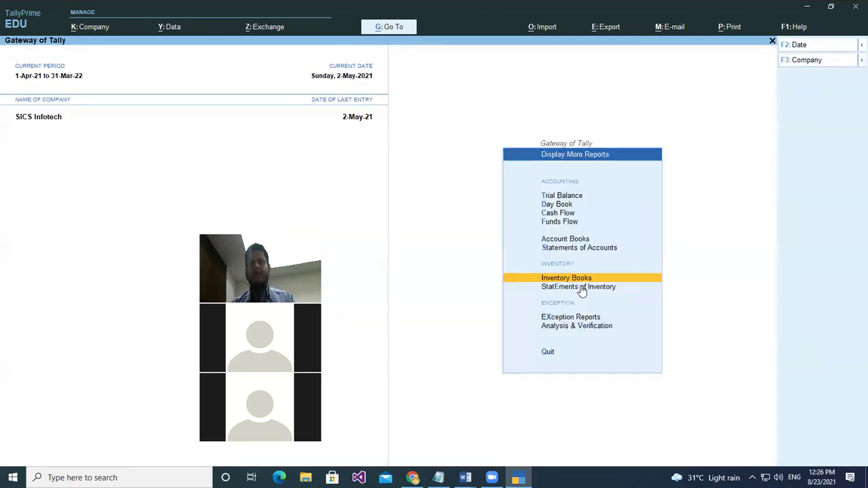
pyautogui.press('Up')
pyautogui.press('Up')
pyautogui.press('Escape')
# Step: Open the list of units under the inventory masters for alteration
pyautogui.press('Up')
pyautogui.press('Up')
pyautogui.press('Up')
pyautogui.press('Up')
pyautogui.press('Up')
pyautogui.press('Up')
pyautogui.press('Up')
pyautogui.press('Up')
pyautogui.press('Up')
pyautogui.press('Return')
pyautogui.press('Down')
pyautogui.press('Down')
pyautogui.press('Down')
pyautogui.press('Down')
pyautogui.press('Down')
pyautogui.press('Down')
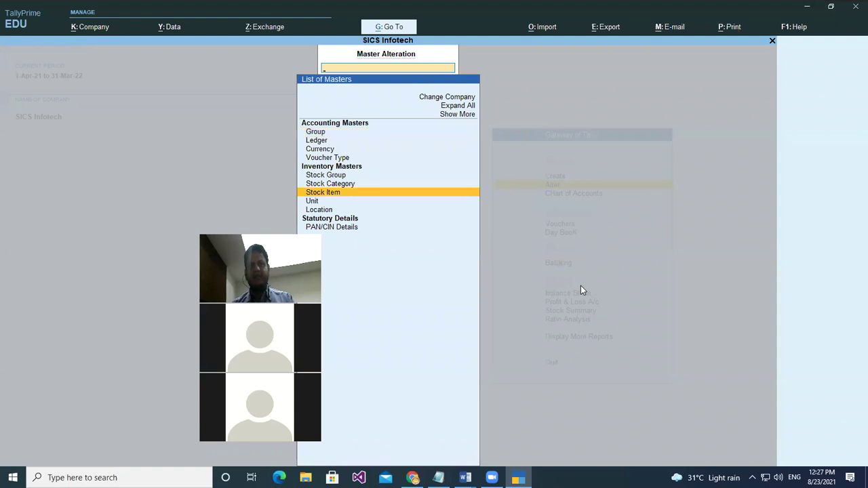
pyautogui.press('Down')
pyautogui.press('Return')
# Step: Create a simple unit of measure with the symbol Bags, leaving its formal name blank
pyautogui.press('Up')
pyautogui.press('Up')
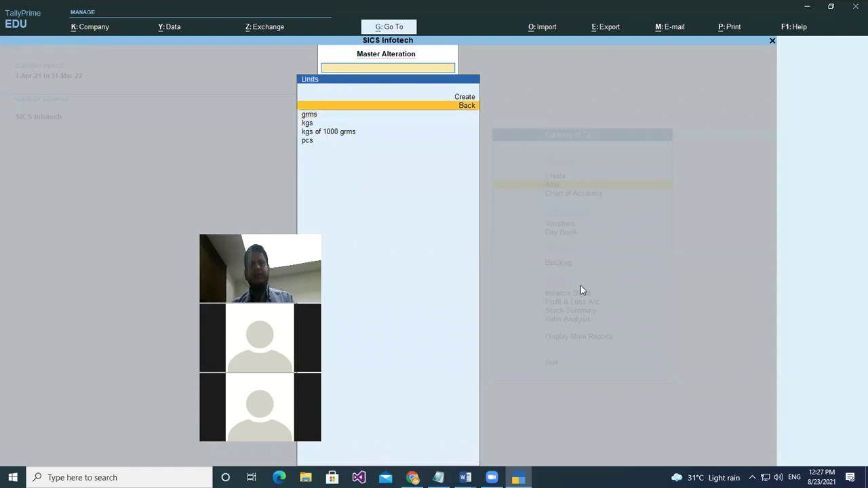
pyautogui.press('Return')
pyautogui.write('Bags')
pyautogui.press('Return')
pyautogui.press('Return')
pyautogui.press('Return')
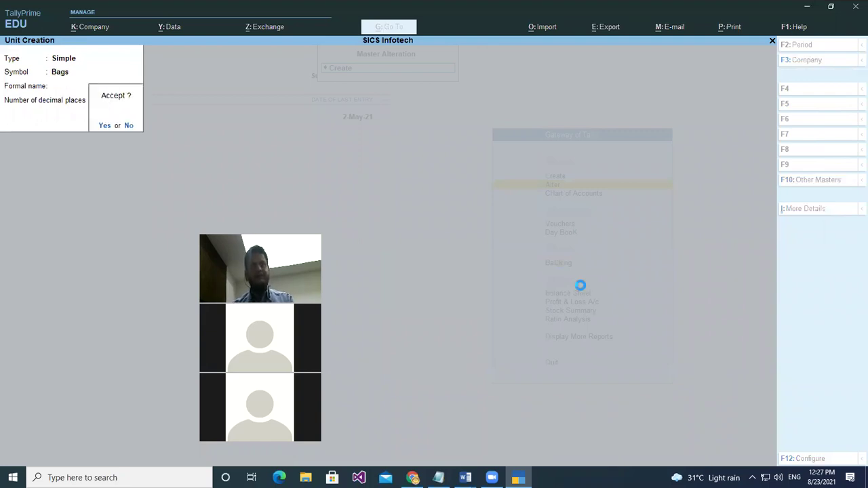
pyautogui.press('Return')
pyautogui.press('Escape')
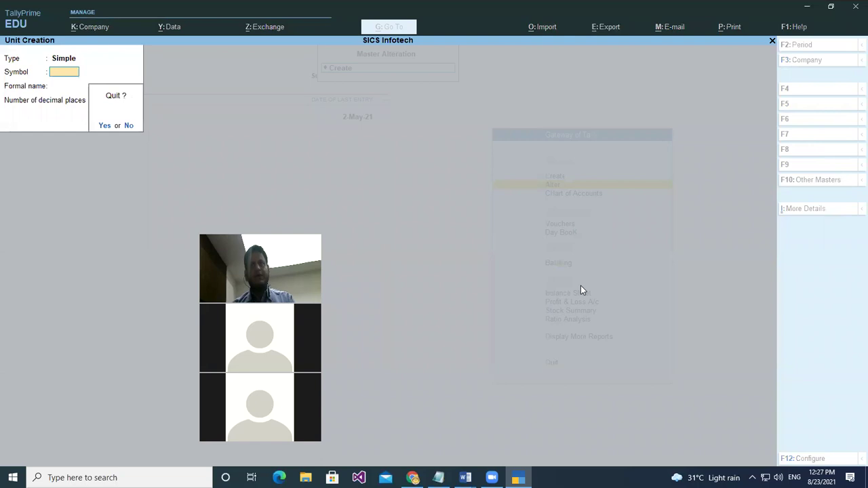
# Step: Leave the unit creation form and return to the Gateway of Tally
pyautogui.press('Return')
pyautogui.press('BackSpace')
pyautogui.press('Escape')
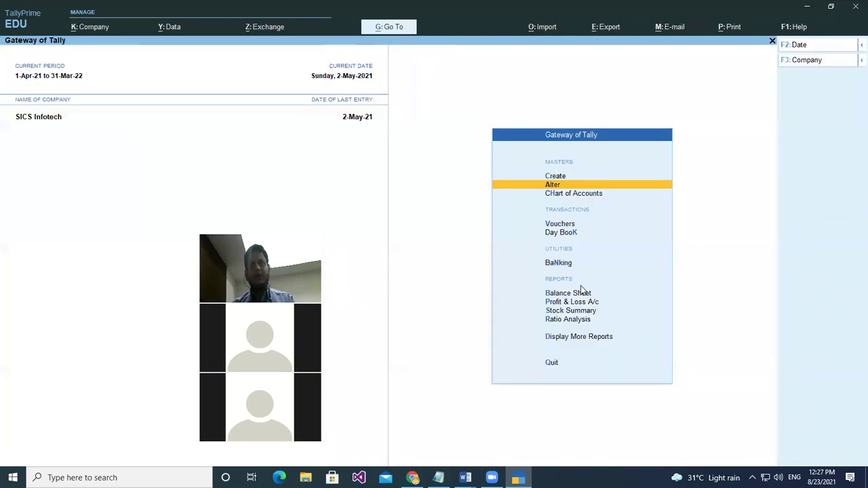
# Step: Quit TallyPrime and relaunch it from the desktop
pyautogui.press('Escape')
pyautogui.press('Return')
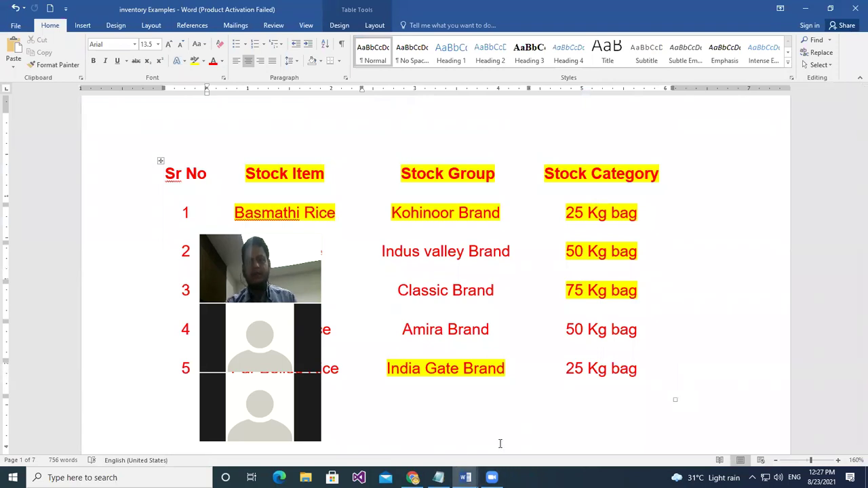
pyautogui.click(807, 10)
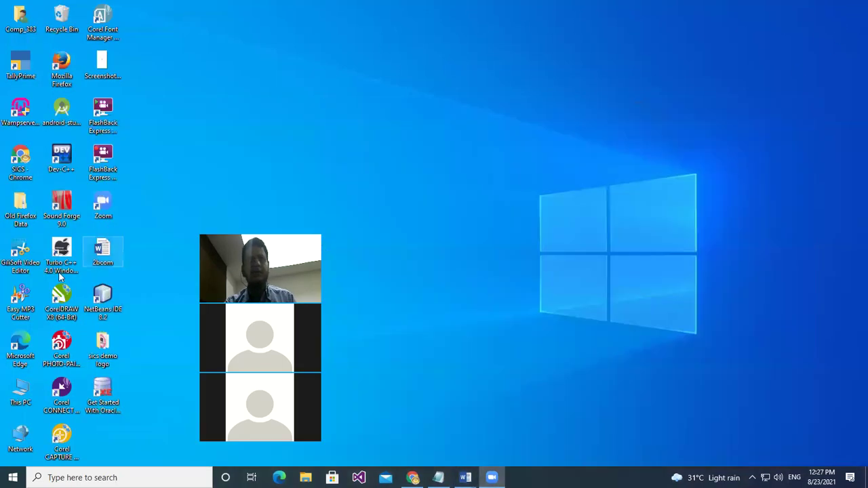
pyautogui.doubleClick(20, 64)
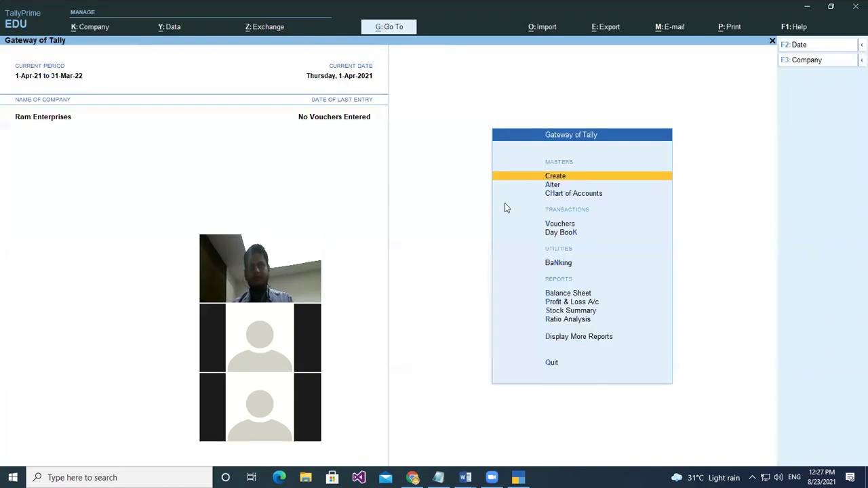
# Step: Load the SICS Infotech company from the TallyPrime data folder
pyautogui.press('F3')
pyautogui.press('Up')
pyautogui.press('Up')
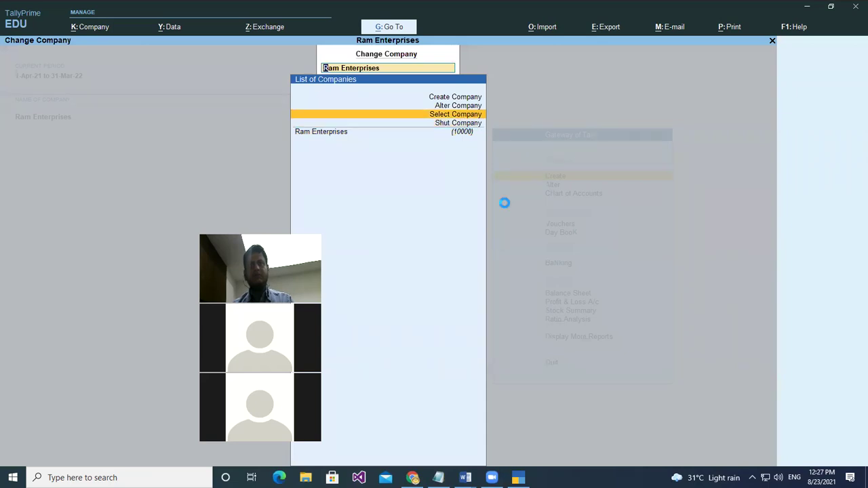
pyautogui.press('Down')
pyautogui.press('Down')
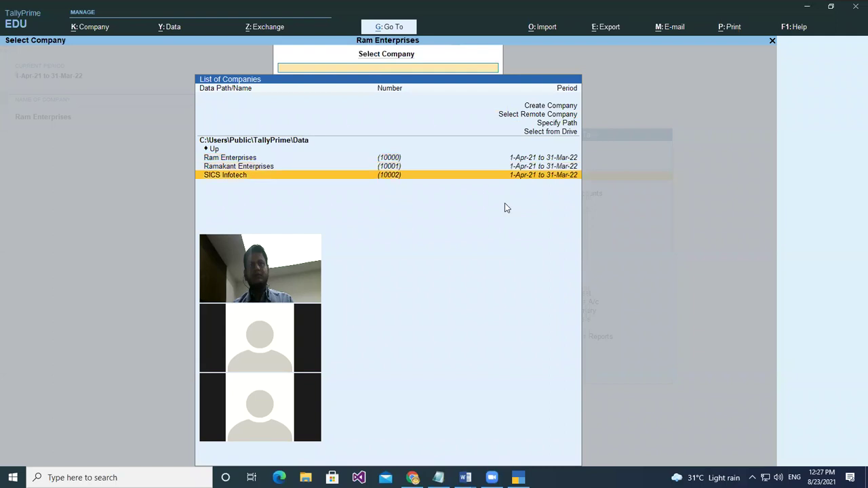
pyautogui.press('Return')
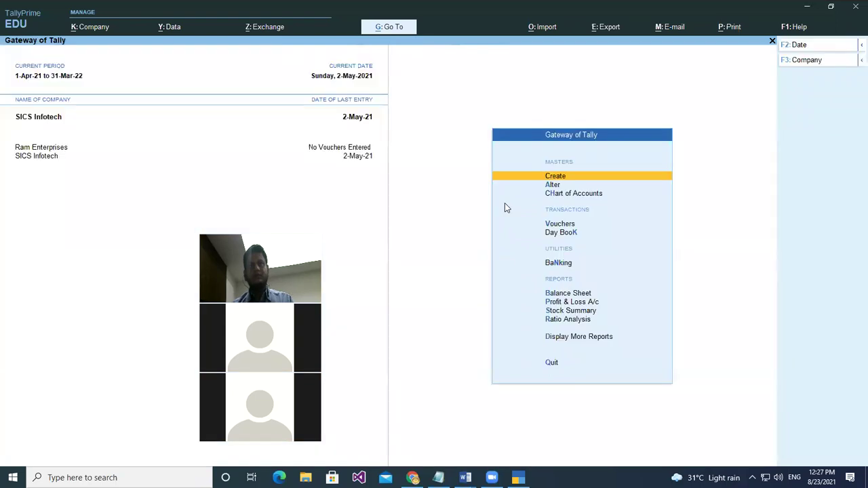
# Step: Shut the Ram Enterprises company
pyautogui.press('F3')
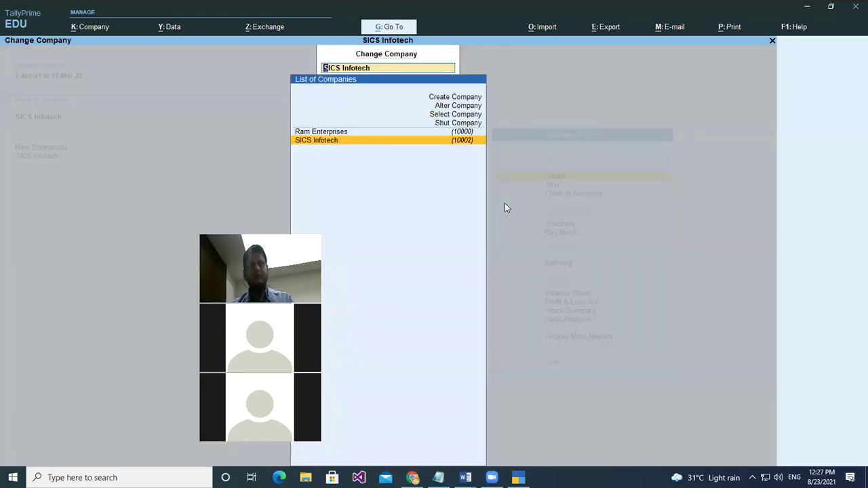
pyautogui.press('Up')
pyautogui.press('Up')
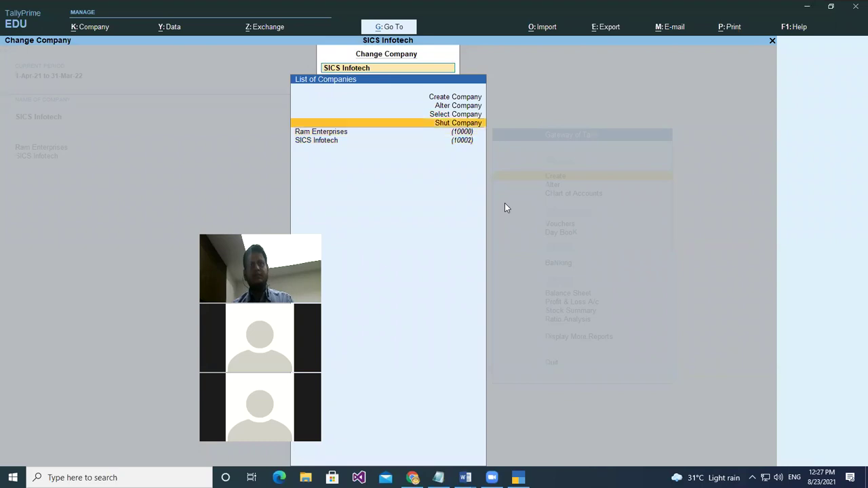
pyautogui.press('Return')
pyautogui.press('Up')
pyautogui.press('Return')
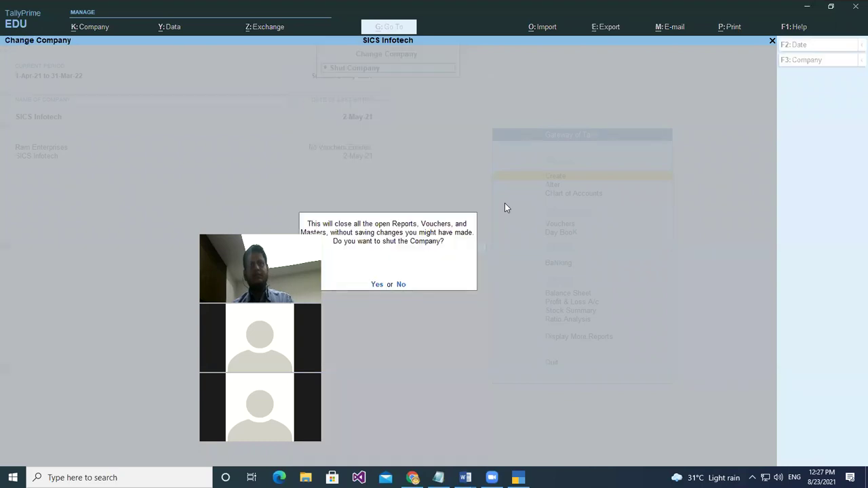
pyautogui.press('Return')
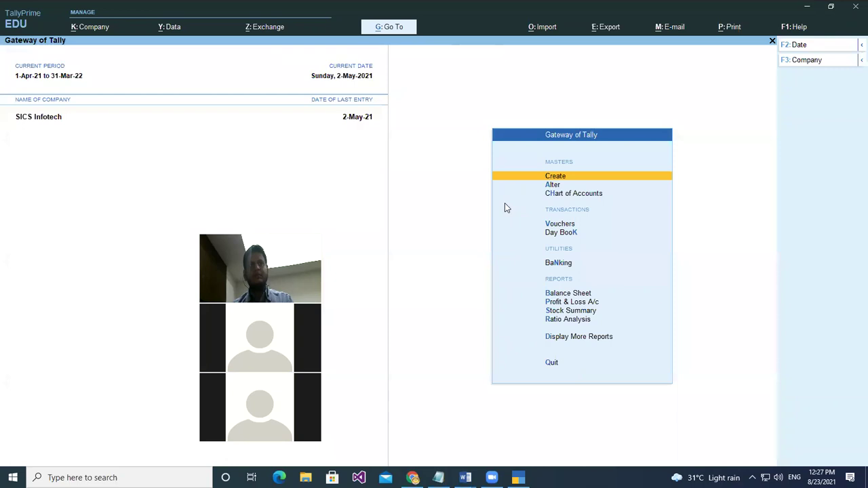
# Step: Open the list of stock items under the inventory masters for alteration
pyautogui.press('Down')
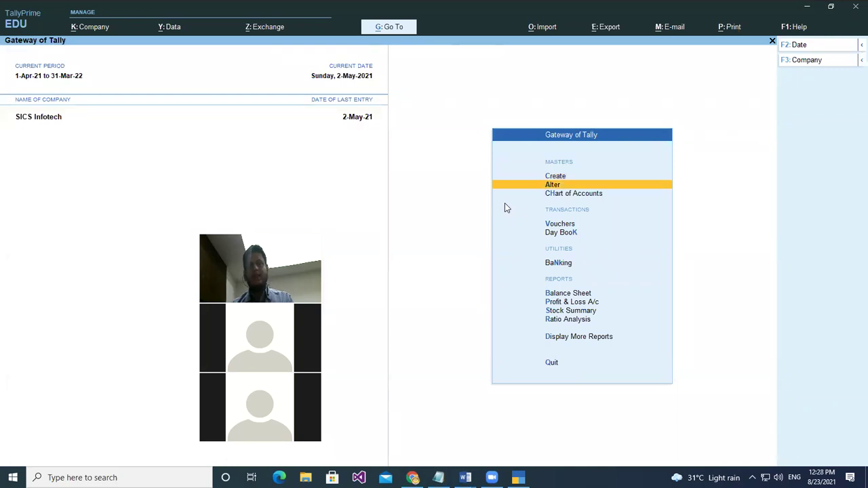
pyautogui.press('Return')
pyautogui.press('Down')
pyautogui.press('Down')
pyautogui.press('Down')
pyautogui.press('Down')
pyautogui.press('Down')
pyautogui.press('Down')
pyautogui.press('Return')
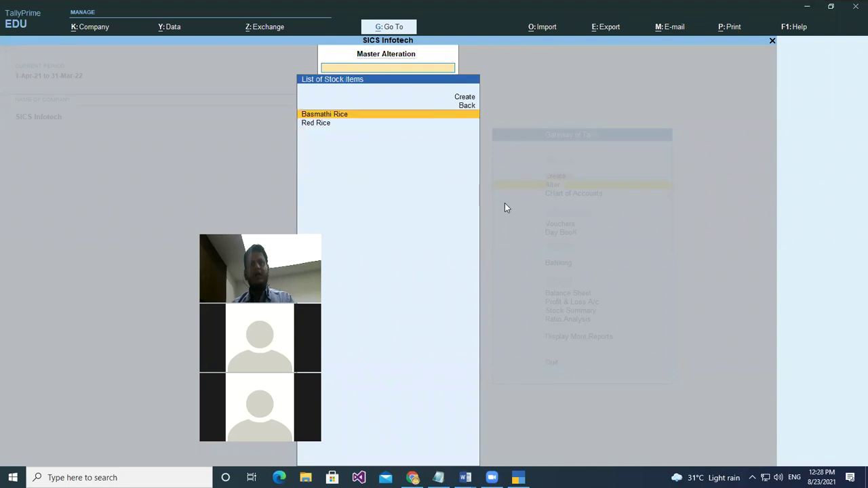
# Step: Try to alter the unit of the Basmathi Rice stock item and return to the Gateway of Tally
pyautogui.press('Return')
pyautogui.press('Return')
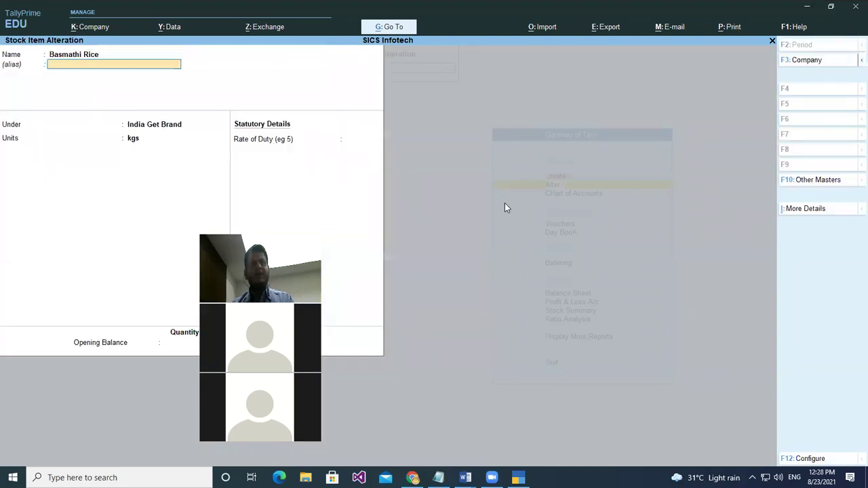
pyautogui.press('Return')
pyautogui.press('Return')
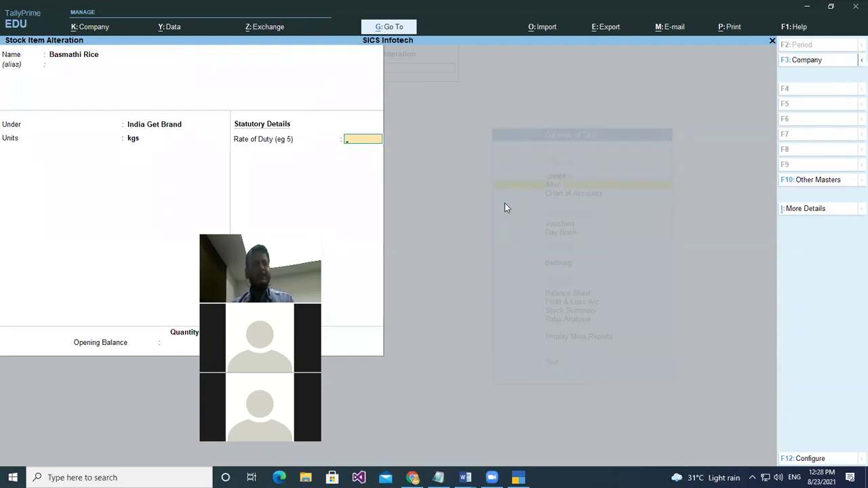
pyautogui.press('Escape')
pyautogui.press('Return')
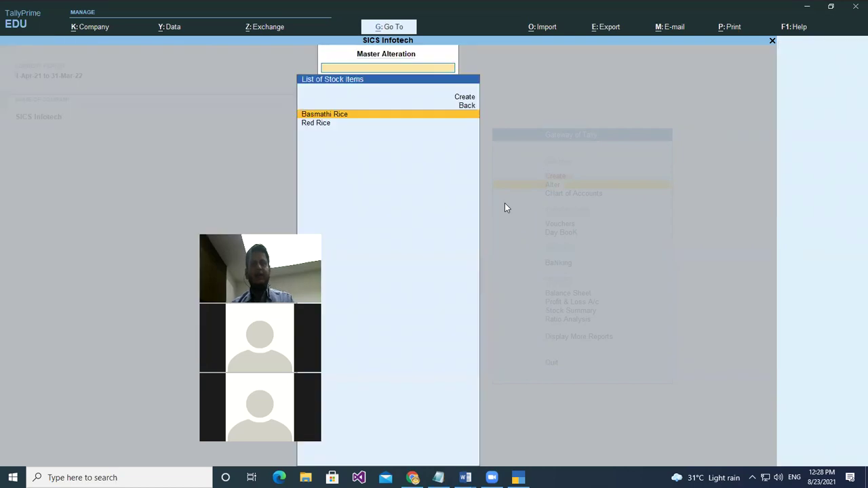
pyautogui.press('Escape')
pyautogui.press('Escape')
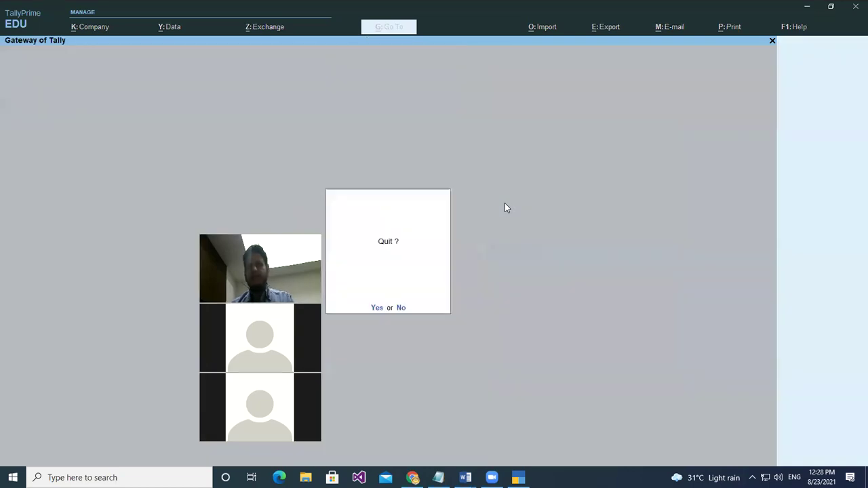
pyautogui.press('Escape')
# Step: Delete the sales voucher and the purchase voucher dated 2-May-21 from the Day Book
pyautogui.press('Down')
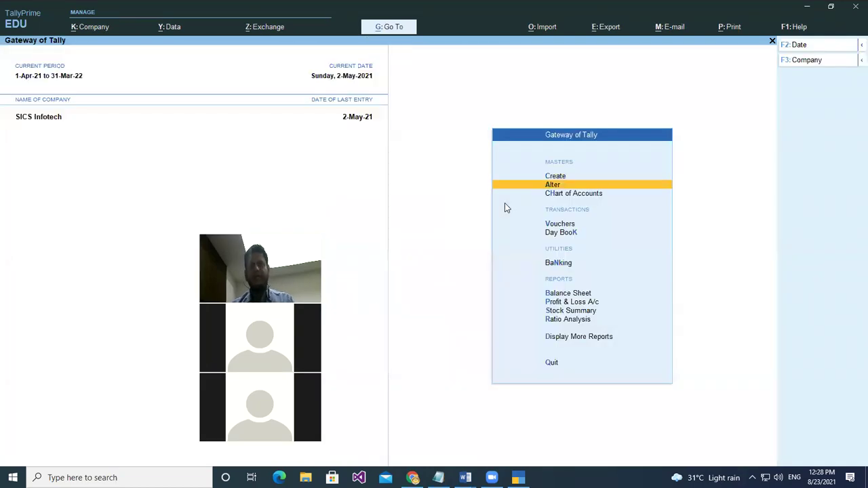
pyautogui.press('Down')
pyautogui.press('Down')
pyautogui.press('Down')
pyautogui.press('Return')
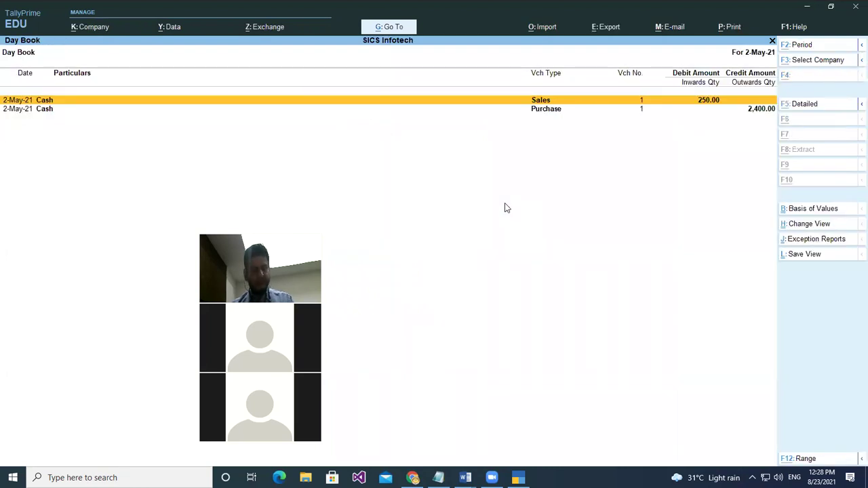
pyautogui.hotkey('alt', 'd')
pyautogui.press('y')
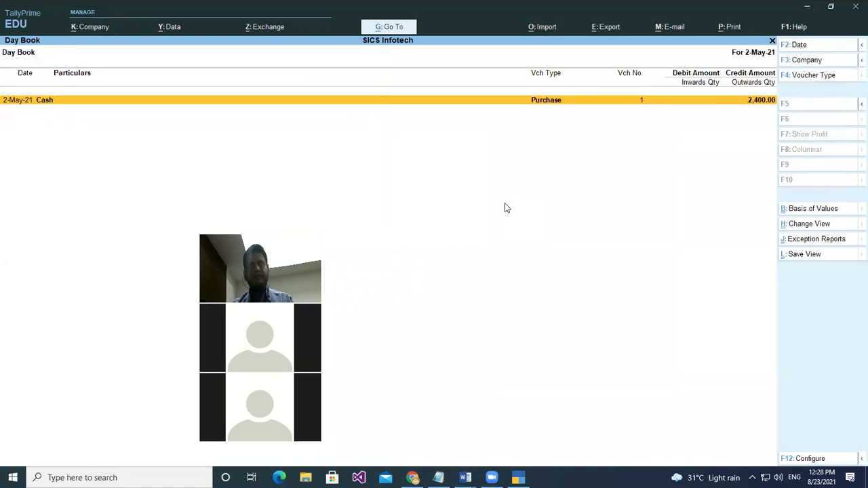
pyautogui.hotkey('alt', 'd')
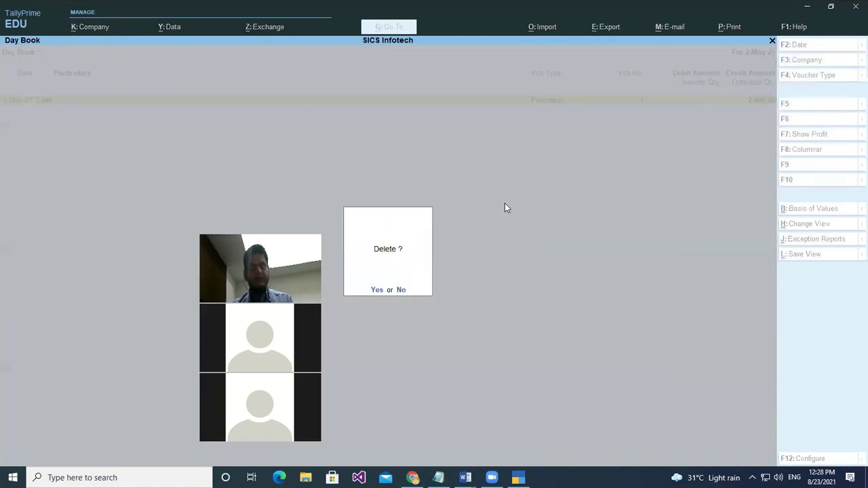
pyautogui.press('y')
pyautogui.press('Escape')
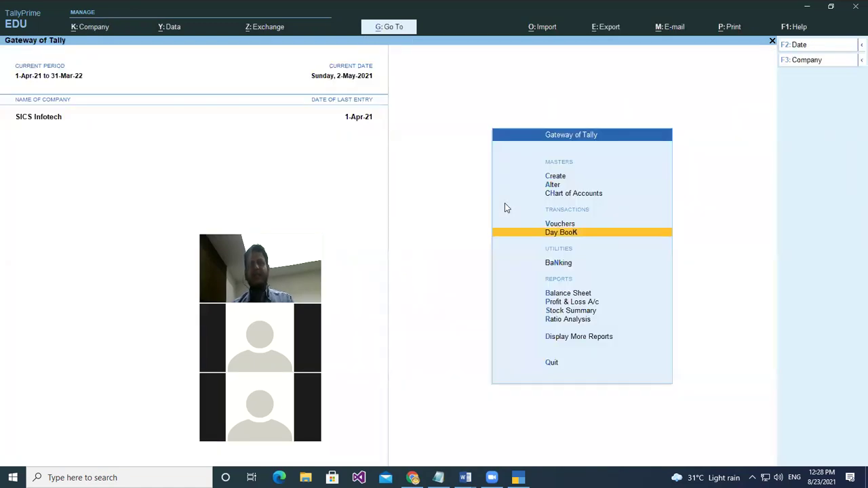
# Step: Bring up the stock items for master alteration from the Gateway of Tally
pyautogui.press('Up')
pyautogui.press('Up')
pyautogui.press('Up')
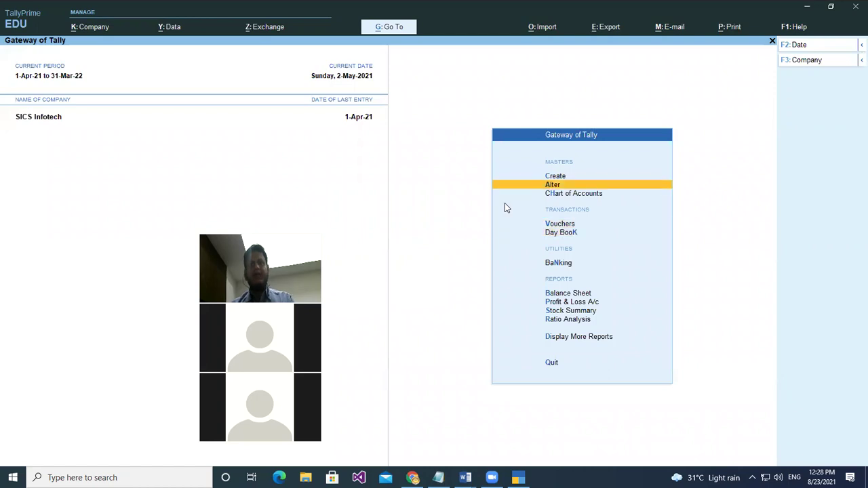
pyautogui.press('Return')
pyautogui.press('Down')
pyautogui.press('Down')
pyautogui.press('Down')
pyautogui.press('Down')
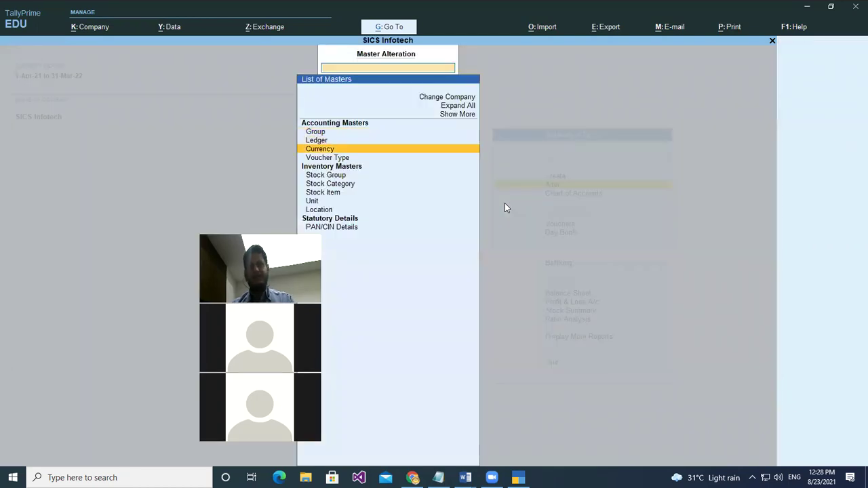
pyautogui.press('Down')
pyautogui.press('Down')
pyautogui.press('Return')
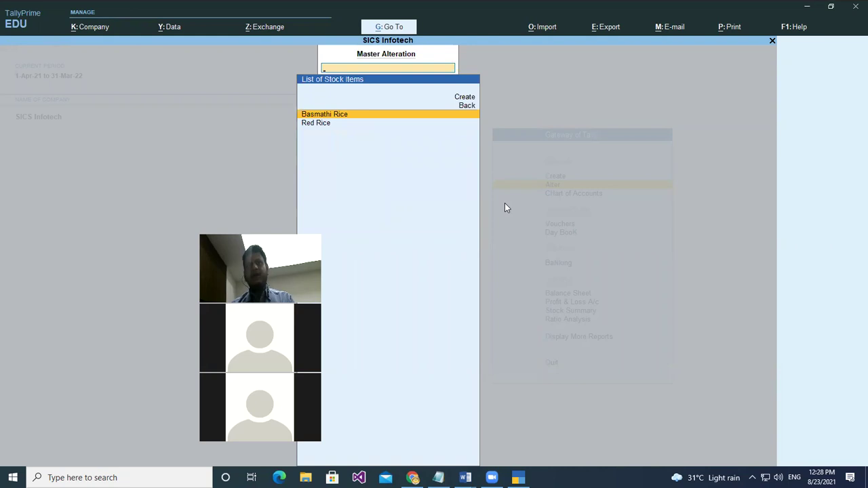
# Step: Set the Basmathi Rice stock item's unit to Bags and save the item
pyautogui.press('Return')
pyautogui.press('Return')
pyautogui.press('Return')
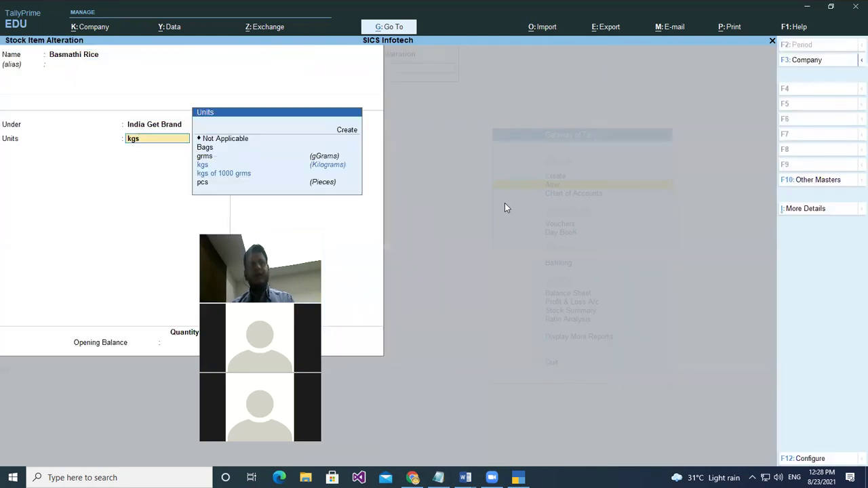
pyautogui.press('Up')
pyautogui.press('Up')
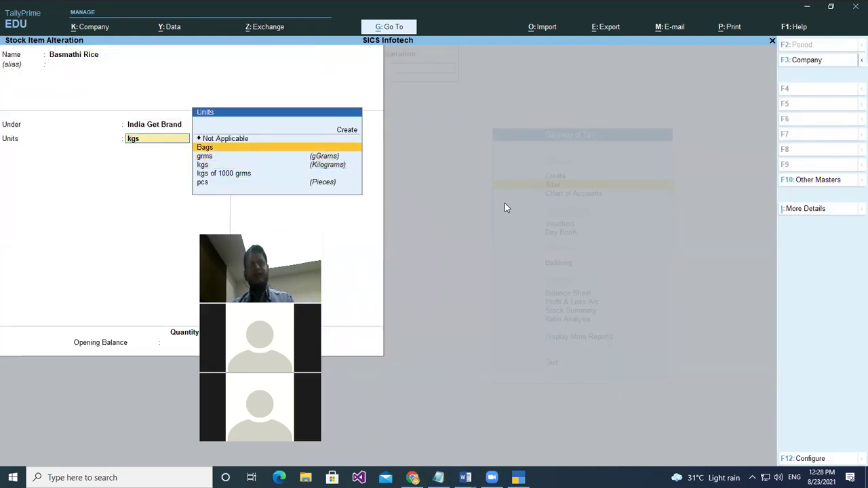
pyautogui.press('Return')
pyautogui.press('Return')
pyautogui.press('Return')
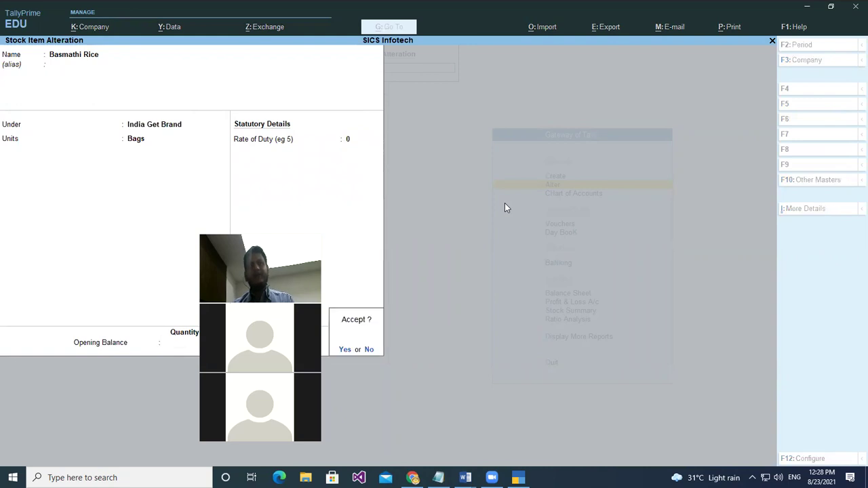
pyautogui.press('Return')
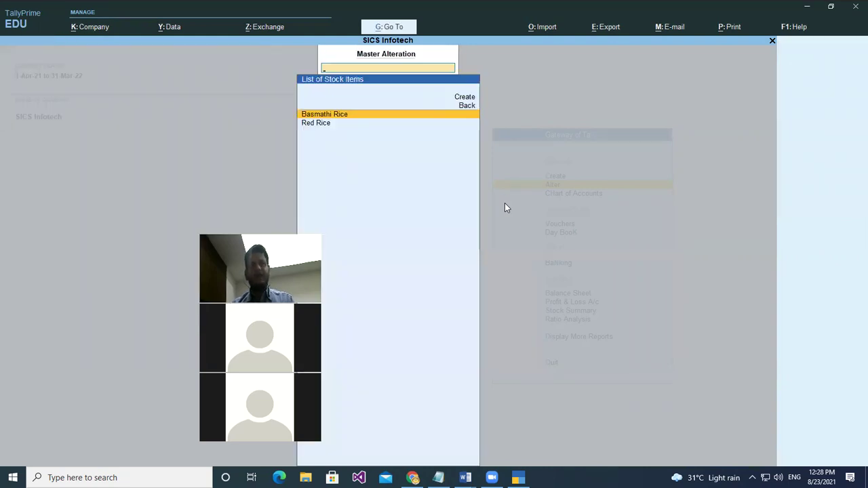
# Step: Set the Red Rice stock item's unit to Bags, save it and return to the Gateway of Tally
pyautogui.press('Down')
pyautogui.press('Return')
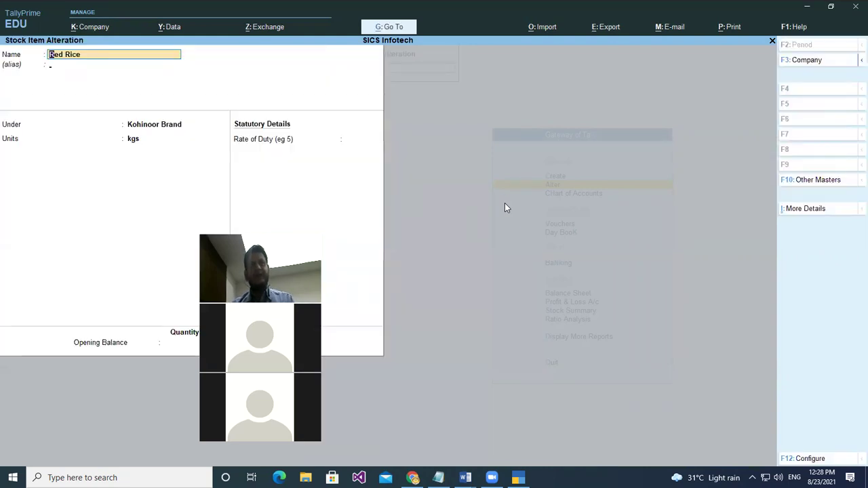
pyautogui.press('Return')
pyautogui.press('Return')
pyautogui.press('Up')
pyautogui.press('Up')
pyautogui.press('Return')
pyautogui.press('Return')
pyautogui.press('Return')
pyautogui.press('Return')
pyautogui.press('Return')
pyautogui.press('Escape')
pyautogui.press('Escape')
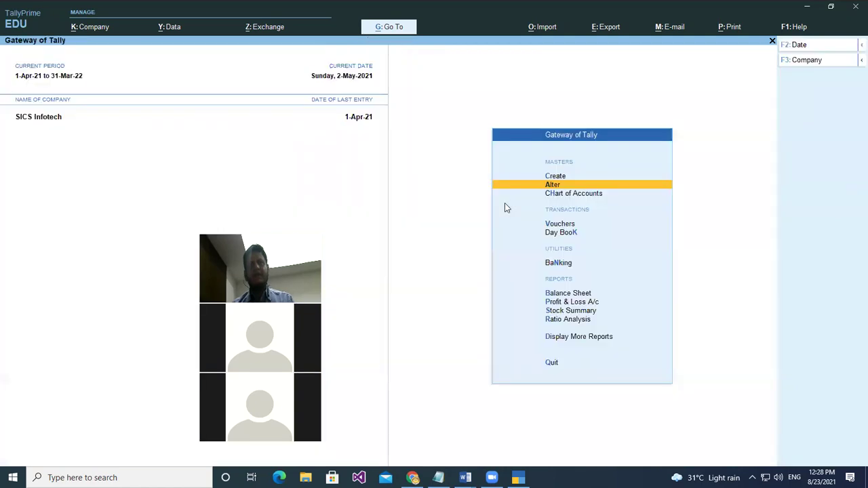
pyautogui.press('Escape')
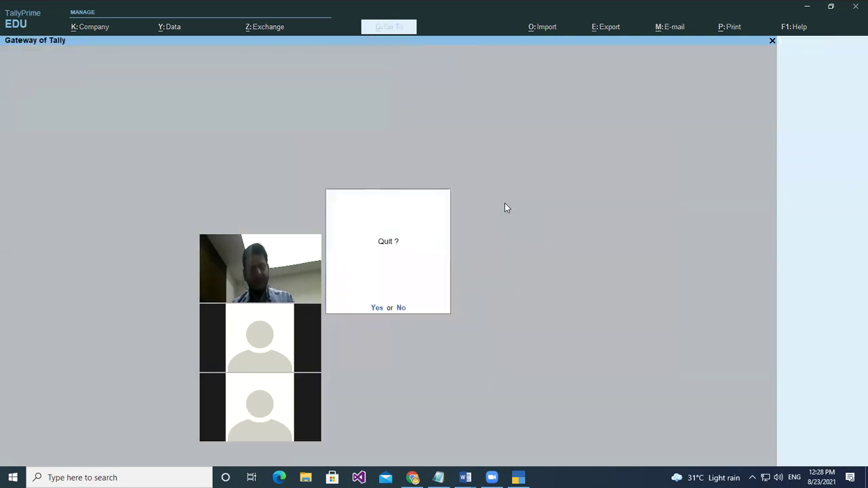
pyautogui.press('Escape')
# Step: Start a new accounting voucher of type Purchase
pyautogui.press('Down')
pyautogui.press('Down')
pyautogui.press('Down')
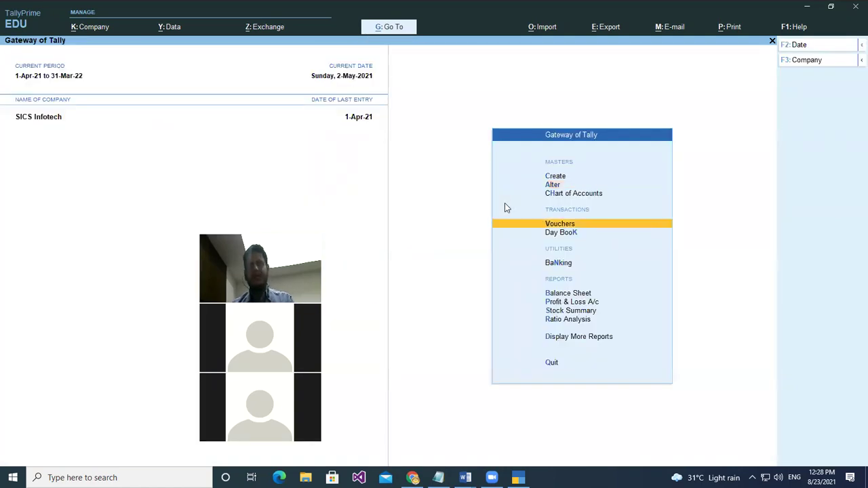
pyautogui.press('Return')
pyautogui.press('F9')
pyautogui.press('F9')
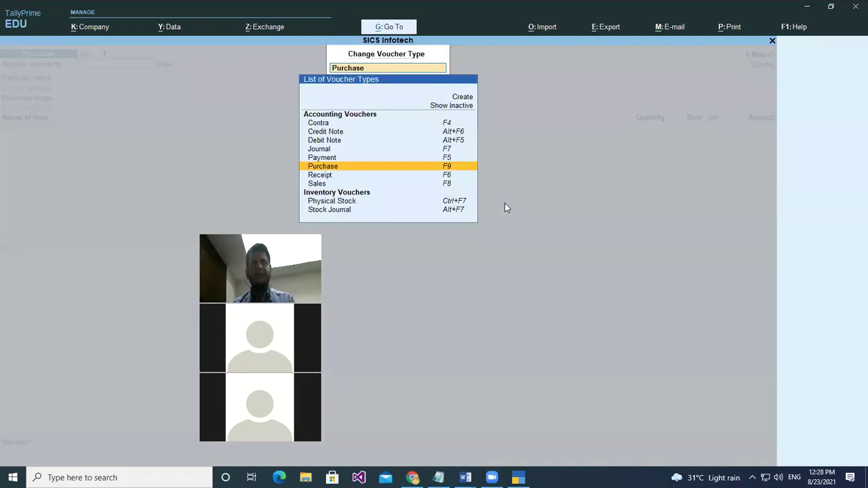
pyautogui.press('Return')
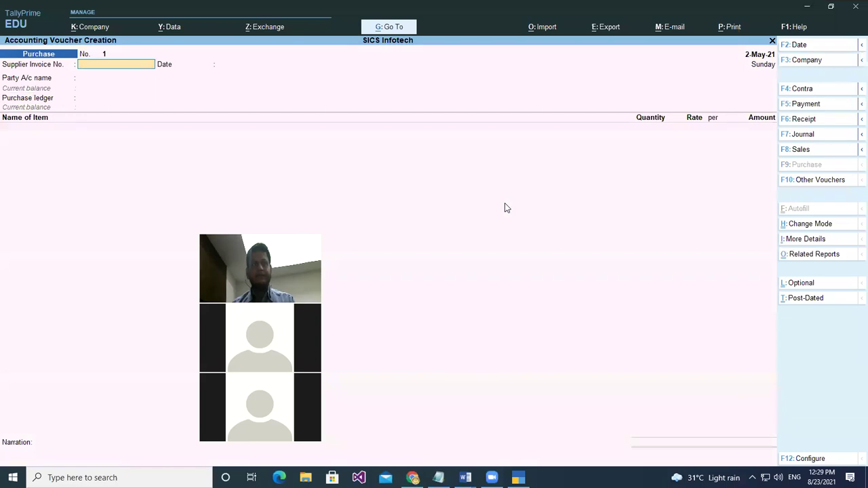
# Step: Fill in the purchase header with supplier invoice no. 56, date 2-May-21, party Cash and ledger Purchase A/c, keeping the default party details
pyautogui.write('56')
pyautogui.press('Return')
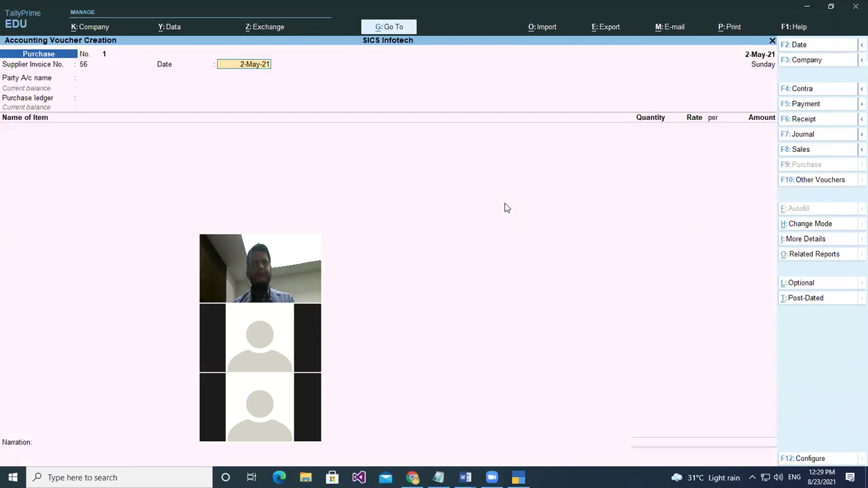
pyautogui.press('Return')
pyautogui.press('Return')
pyautogui.press('Return')
pyautogui.press('Return')
pyautogui.press('Return')
pyautogui.press('Return')
pyautogui.press('Return')
pyautogui.press('Return')
pyautogui.press('Return')
pyautogui.press('Return')
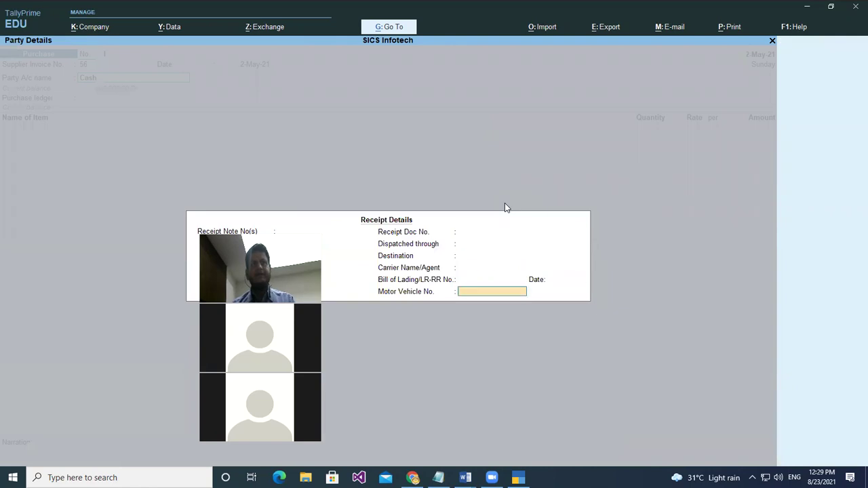
pyautogui.press('Return')
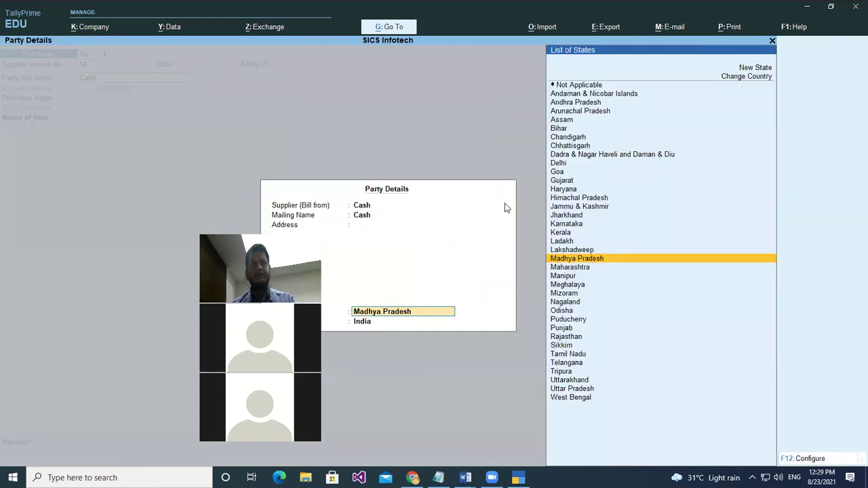
pyautogui.press('Return')
pyautogui.press('Return')
pyautogui.press('Return')
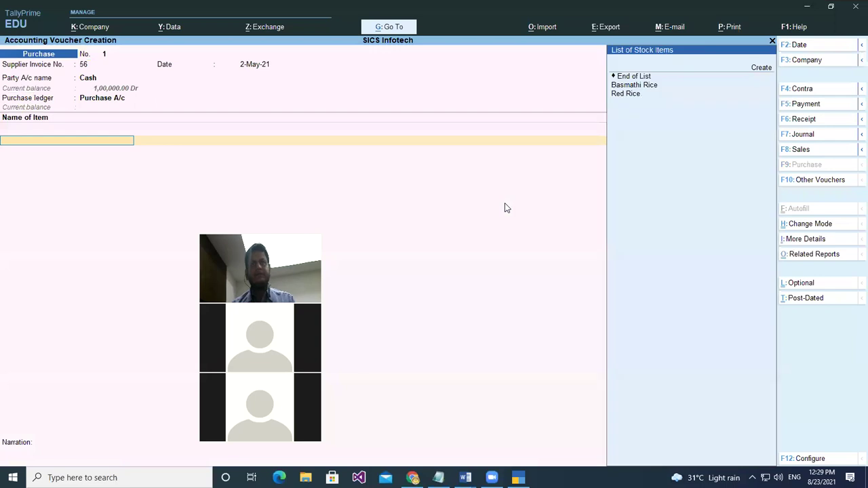
# Step: Add Basmathi Rice to the purchase with a quantity of 10 Bags at a rate of 1,000 per bag
pyautogui.press('Return')
pyautogui.write('10')
pyautogui.press('Return')
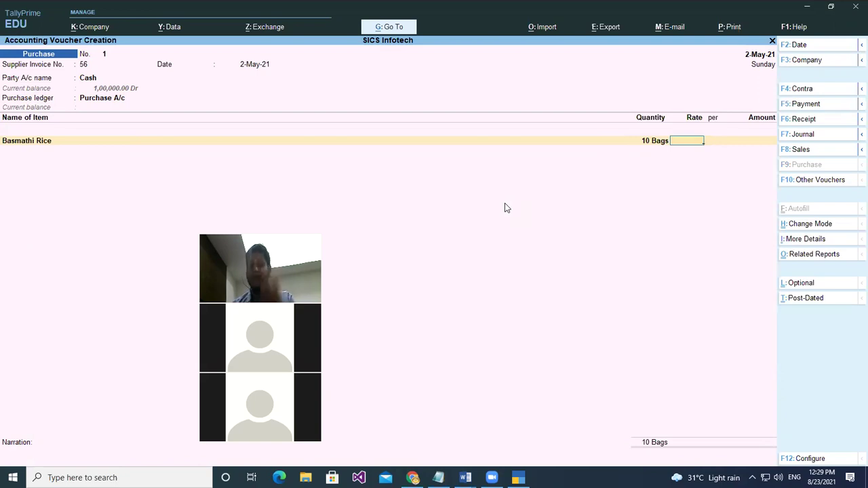
pyautogui.write('1000')
pyautogui.press('Return')
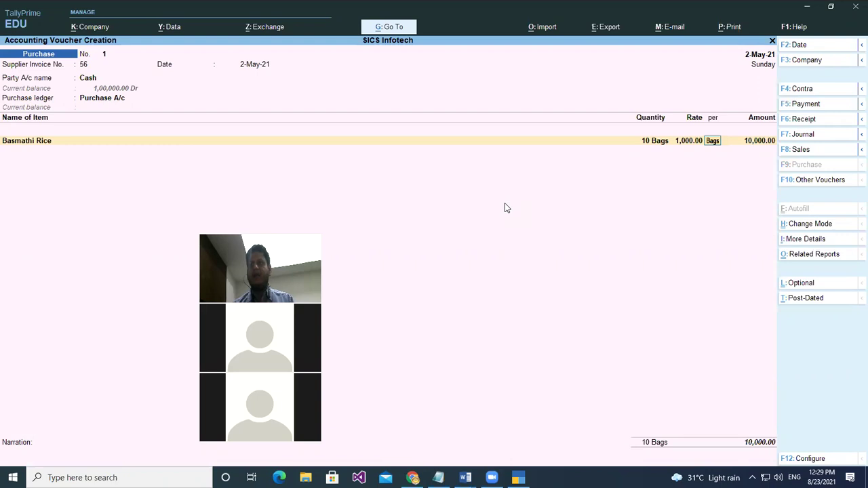
pyautogui.press('Return')
pyautogui.press('Return')
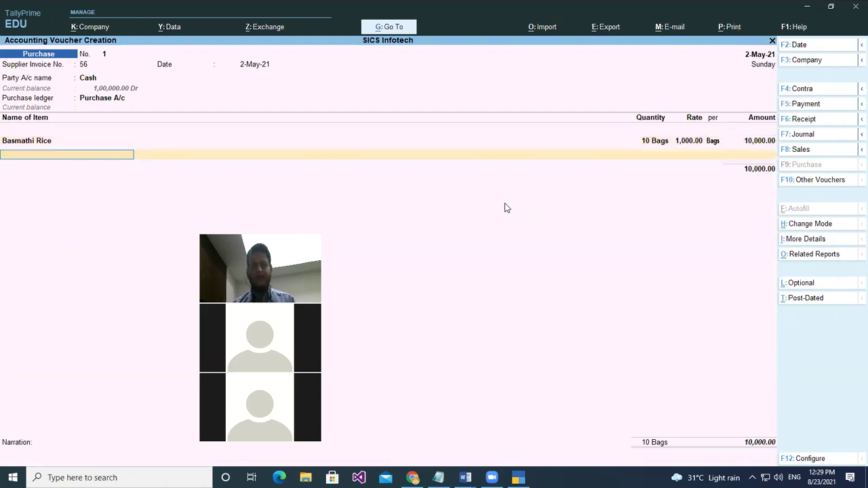
# Step: Add Red Rice to the purchase with a quantity of 5 Bags at a rate of 1,500 per bag
pyautogui.press('Down')
pyautogui.press('Down')
pyautogui.press('Return')
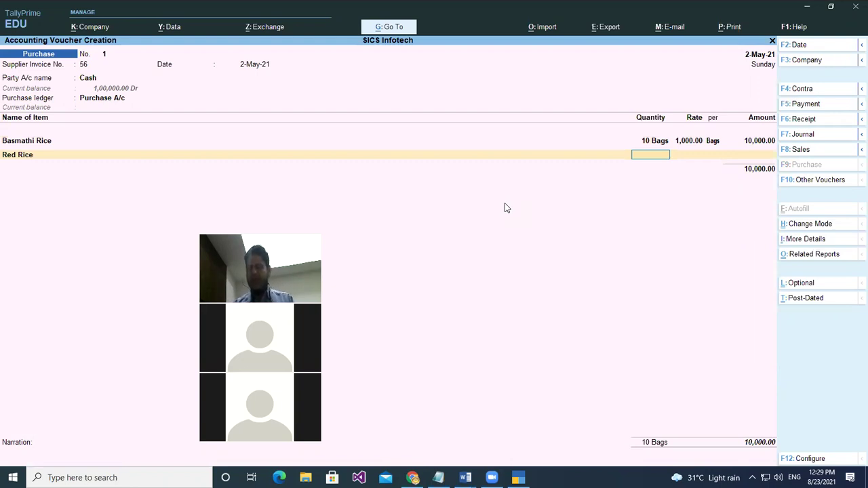
pyautogui.write('5')
pyautogui.press('Return')
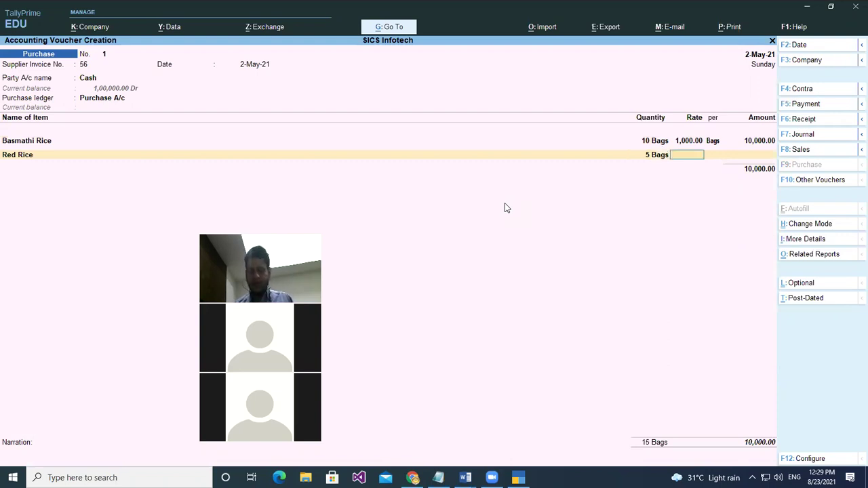
pyautogui.write('1500')
pyautogui.press('Return')
pyautogui.press('Return')
pyautogui.press('Return')
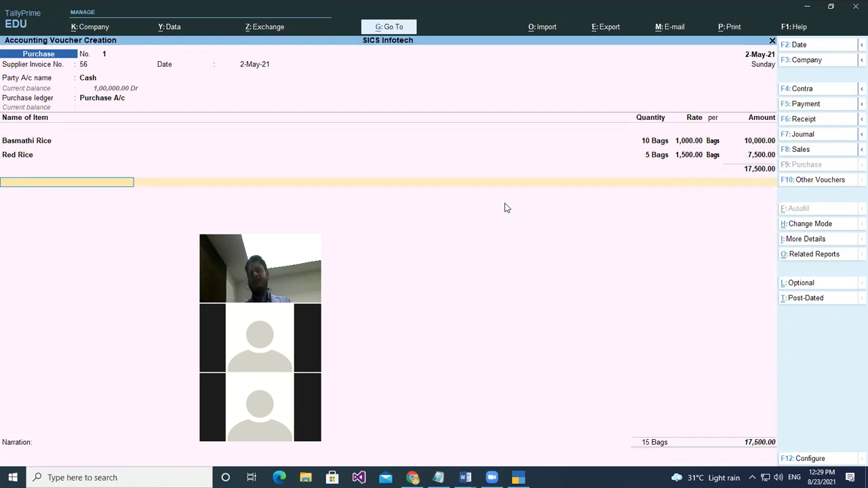
# Step: End the voucher's entries, leave the narration blank and save the purchase voucher
pyautogui.press('Return')
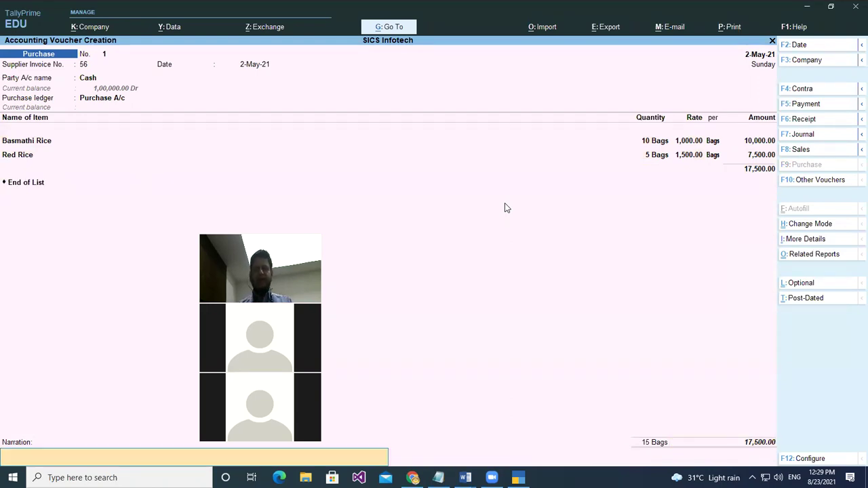
pyautogui.press('Return')
pyautogui.press('Return')
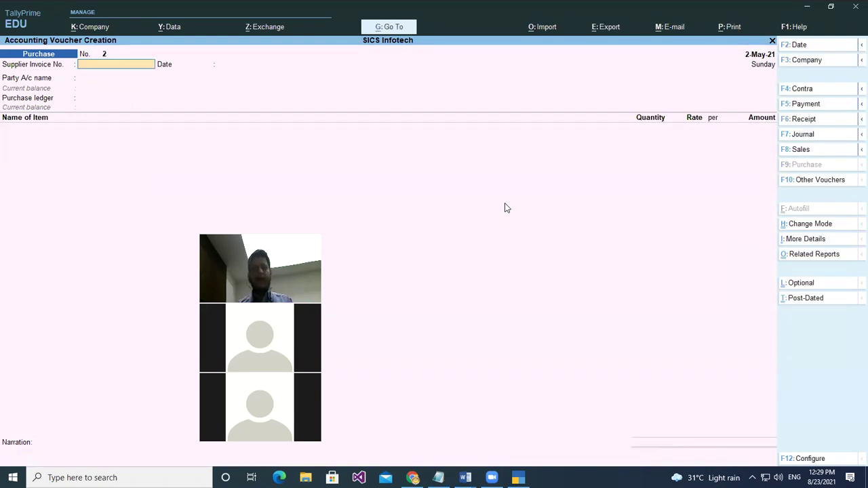
# Step: Open the Stock Summary and drill through India Get Brand to the monthly summary of Basmathi Rice
pyautogui.press('Escape')
pyautogui.press('Down')
pyautogui.press('Down')
pyautogui.press('Down')
pyautogui.press('Down')
pyautogui.press('Down')
pyautogui.press('Return')
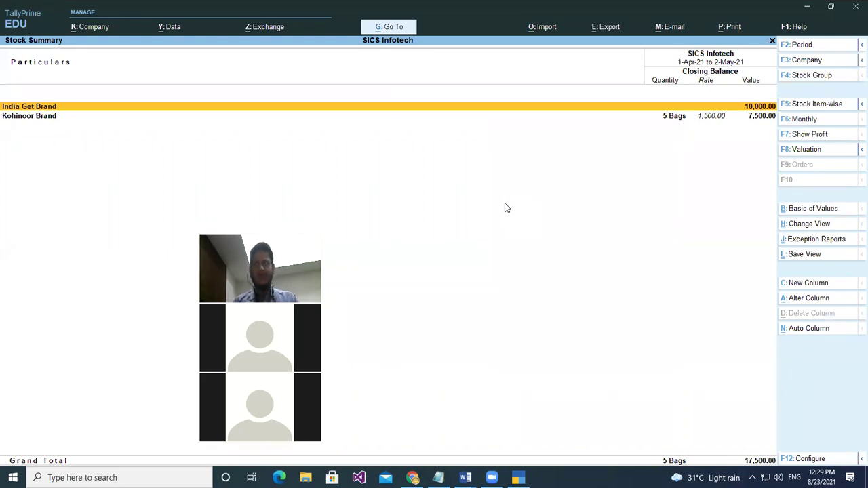
pyautogui.press('Return')
pyautogui.press('Return')
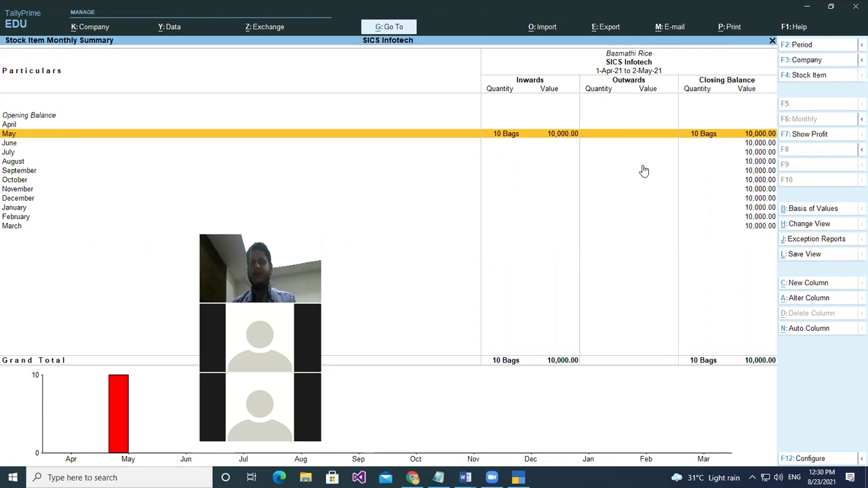
# Step: Drill through Kohinoor Brand to the monthly summary of Red Rice, and return to the Gateway of Tally
pyautogui.press('Escape')
pyautogui.press('Escape')
pyautogui.press('Down')
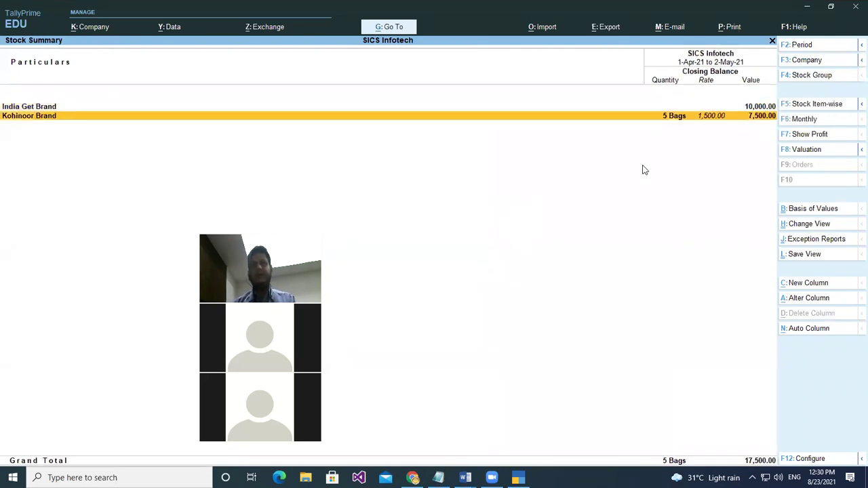
pyautogui.press('Return')
pyautogui.press('Return')
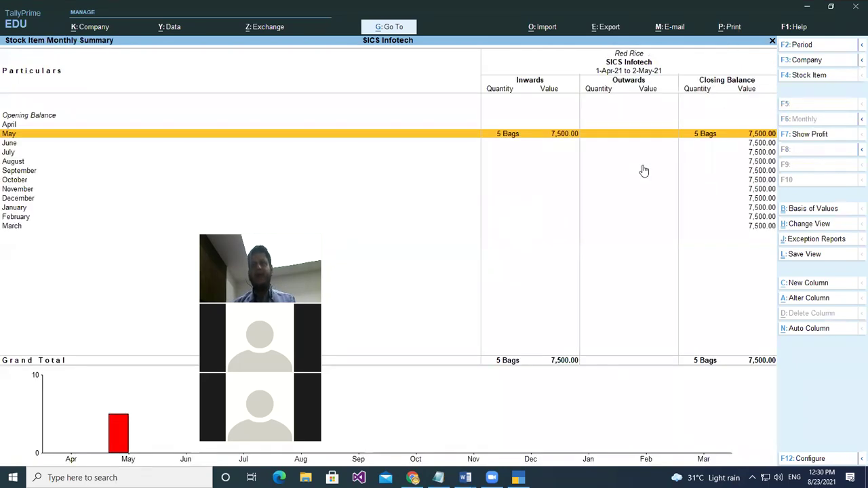
pyautogui.press('Escape')
pyautogui.press('Escape')
pyautogui.press('Escape')
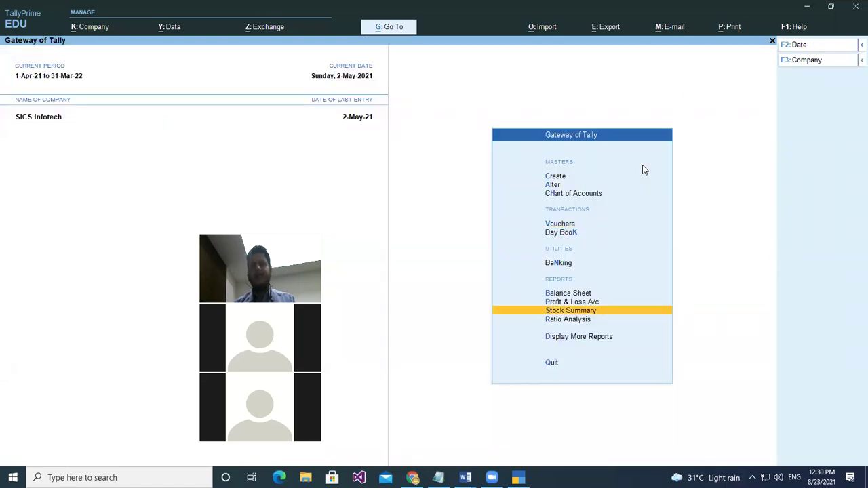
# Step: Bring up the additional reports from the Gateway of Tally
pyautogui.press('Down')
pyautogui.press('Down')
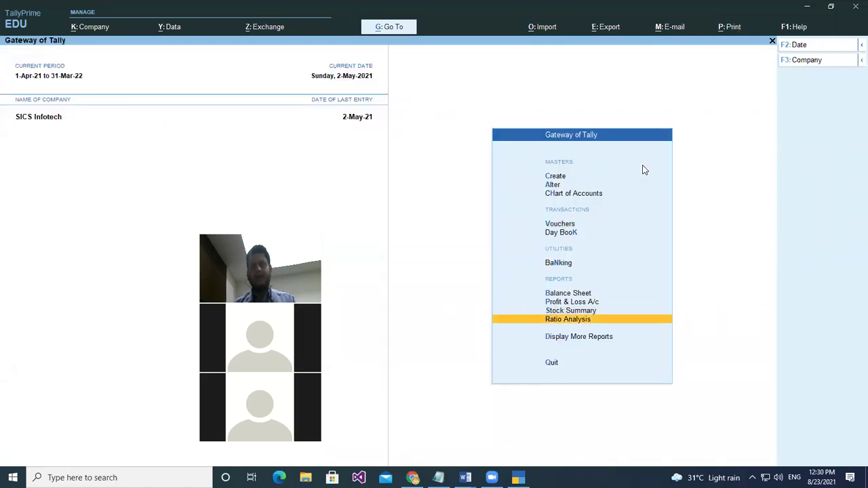
pyautogui.press('Return')
pyautogui.press('Down')
pyautogui.press('Down')
pyautogui.press('Down')
pyautogui.press('Down')
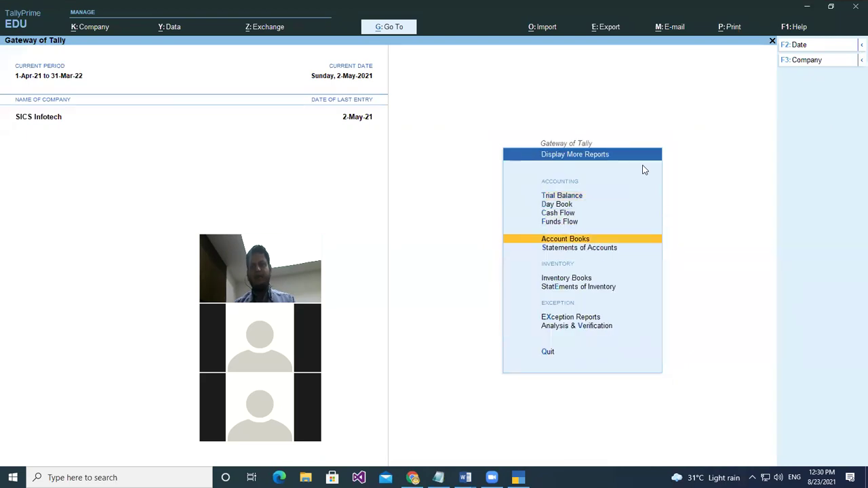
pyautogui.press('Return')
pyautogui.press('Down')
pyautogui.press('Down')
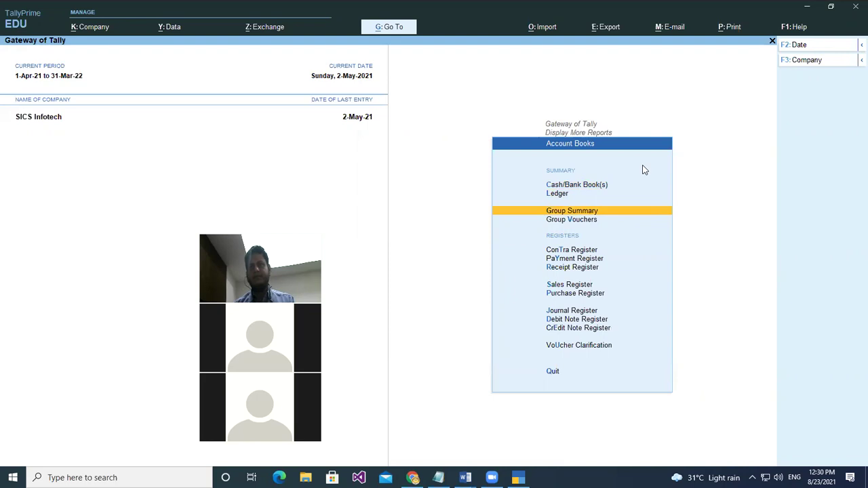
pyautogui.press('Escape')
# Step: Open the Stock Category Summary from the inventory books for the 25 Kg Bag category
pyautogui.press('Down')
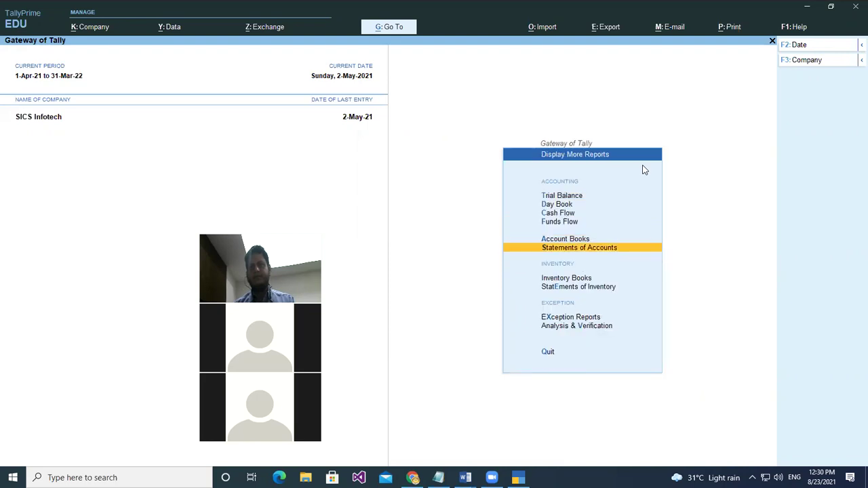
pyautogui.press('Down')
pyautogui.press('Down')
pyautogui.press('Up')
pyautogui.press('Return')
pyautogui.press('Down')
pyautogui.press('Down')
pyautogui.press('Down')
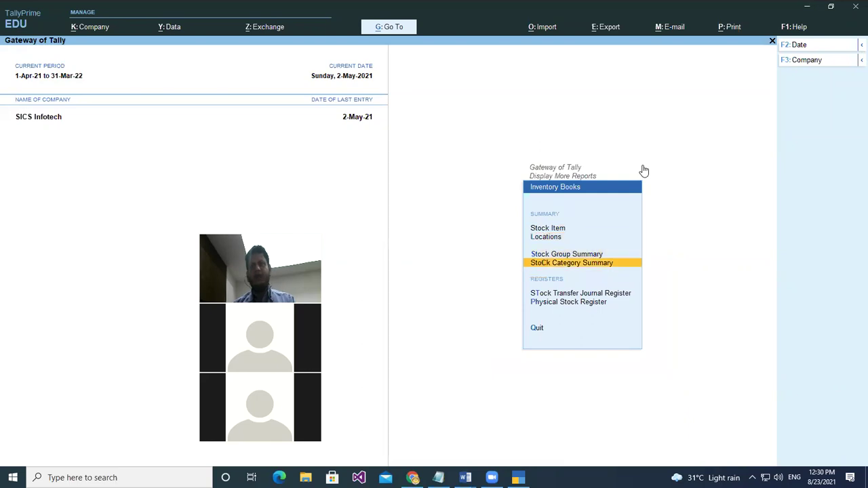
pyautogui.press('Return')
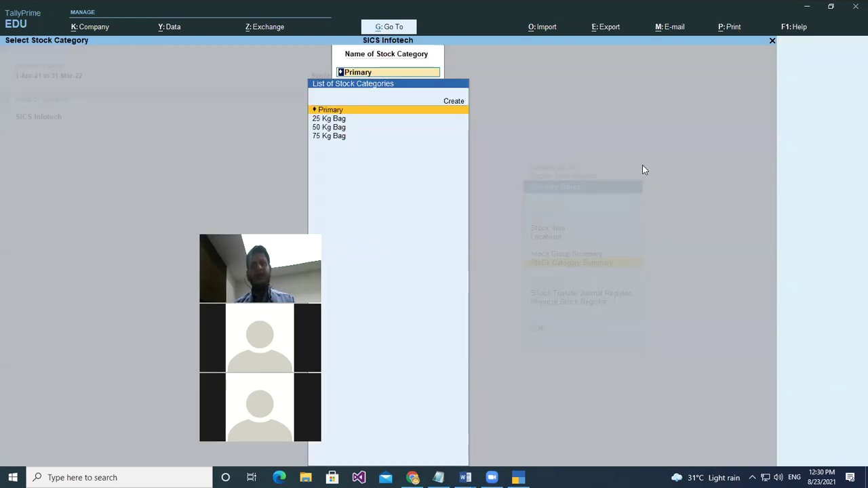
pyautogui.press('Down')
pyautogui.press('Return')
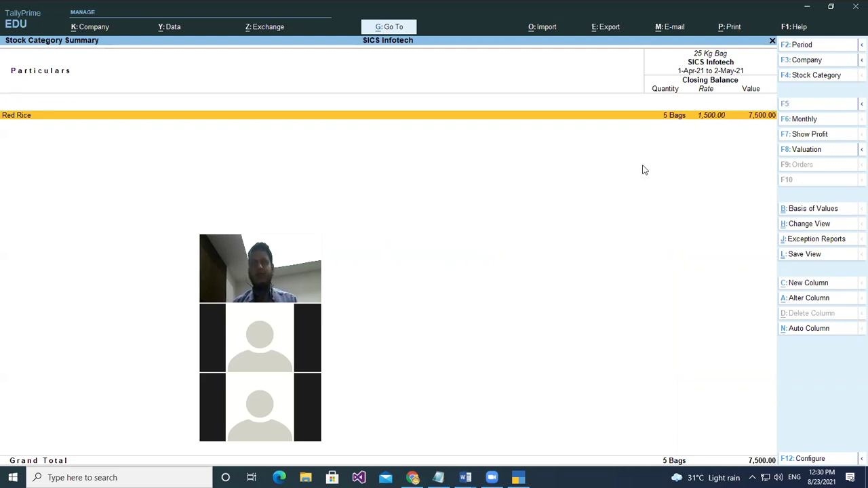
# Step: Review the Stock Category Summary for 50 Kg Bag and 75 Kg Bag, and return to the Gateway of Tally
pyautogui.press('F4')
pyautogui.press('Down')
pyautogui.press('Return')
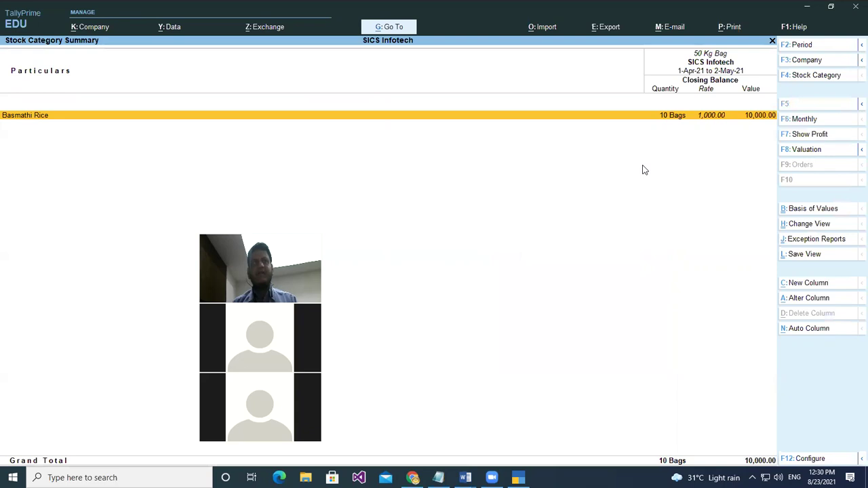
pyautogui.press('F4')
pyautogui.press('Down')
pyautogui.press('Return')
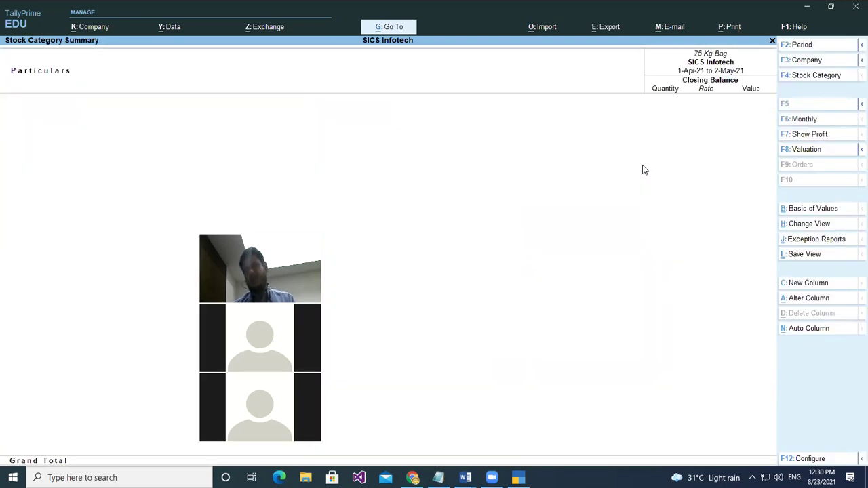
pyautogui.press('F4')
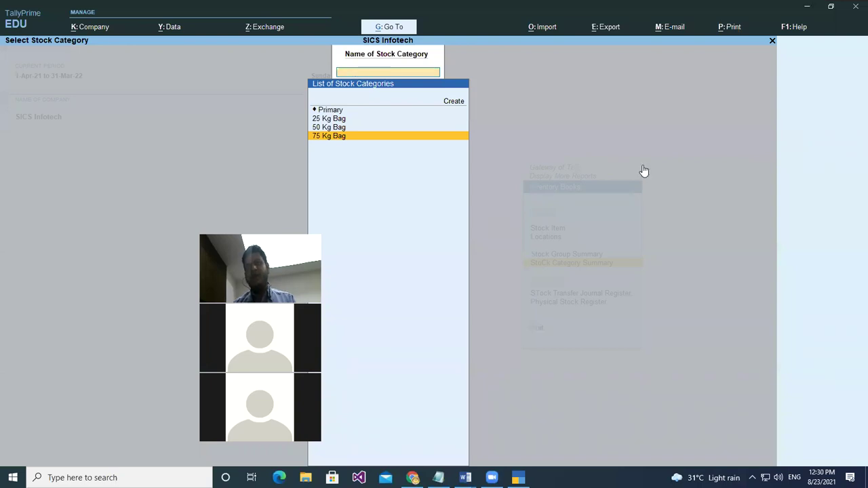
pyautogui.press('Escape')
pyautogui.press('Escape')
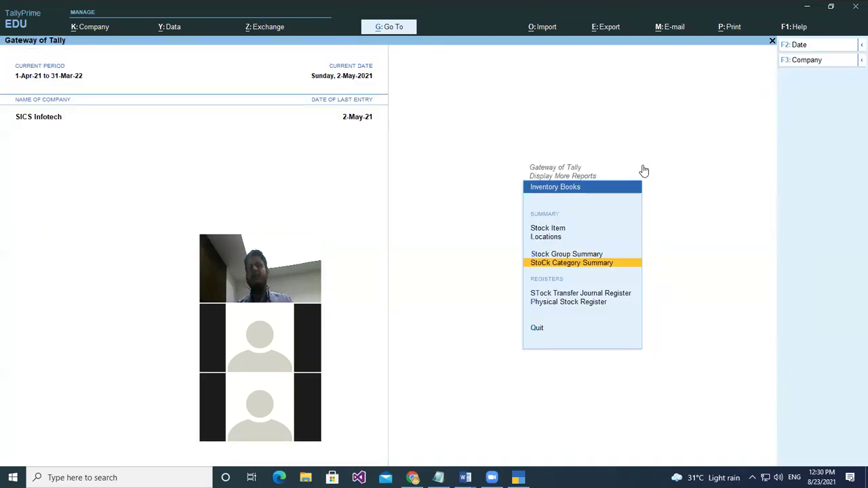
pyautogui.press('Escape')
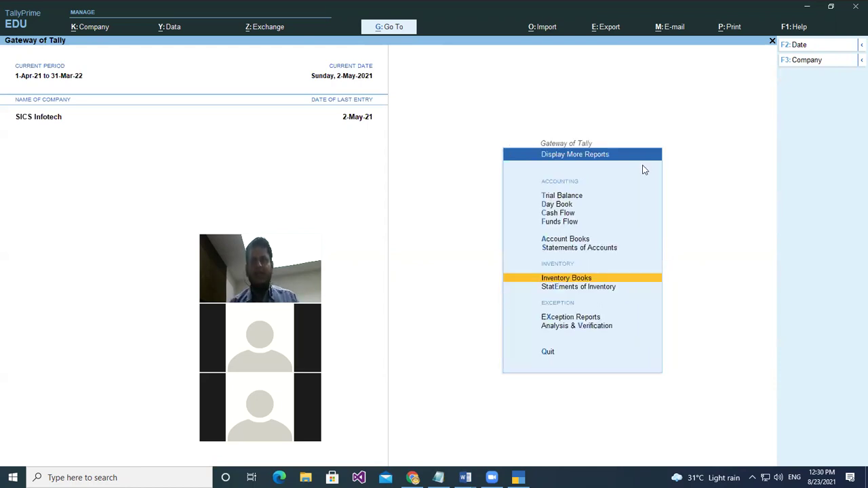
pyautogui.press('Up')
pyautogui.press('Up')
pyautogui.press('Escape')
# Step: Bring up the list of stock items for master alteration
pyautogui.press('Up')
pyautogui.press('Up')
pyautogui.press('Up')
pyautogui.press('Up')
pyautogui.press('Up')
pyautogui.press('Up')
pyautogui.press('Up')
pyautogui.press('Up')
pyautogui.press('Up')
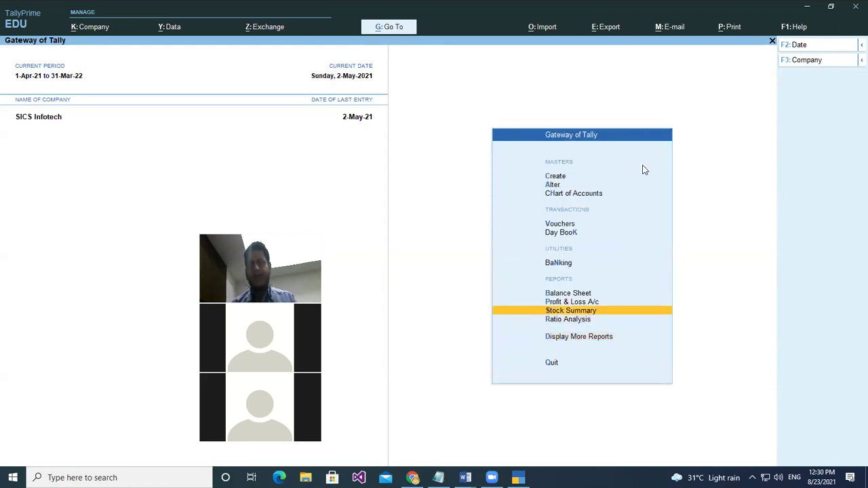
pyautogui.press('Return')
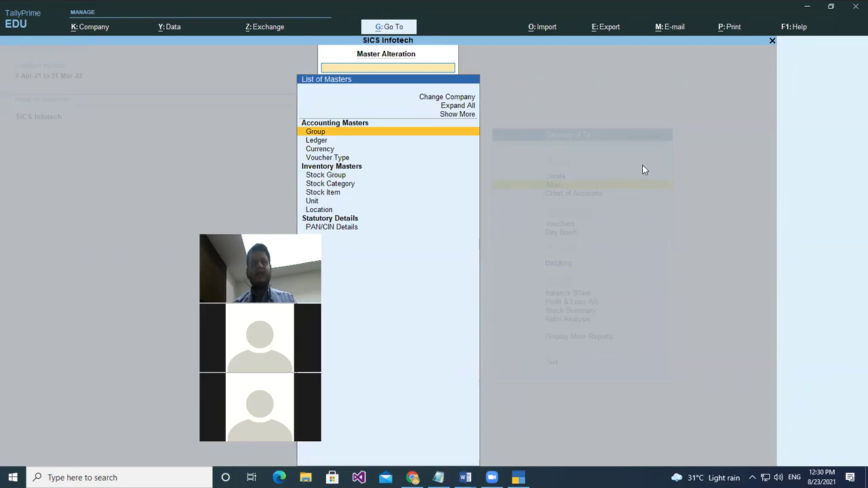
pyautogui.press('Down')
pyautogui.press('Down')
pyautogui.press('Down')
pyautogui.press('Down')
pyautogui.press('Down')
pyautogui.press('Down')
pyautogui.press('Return')
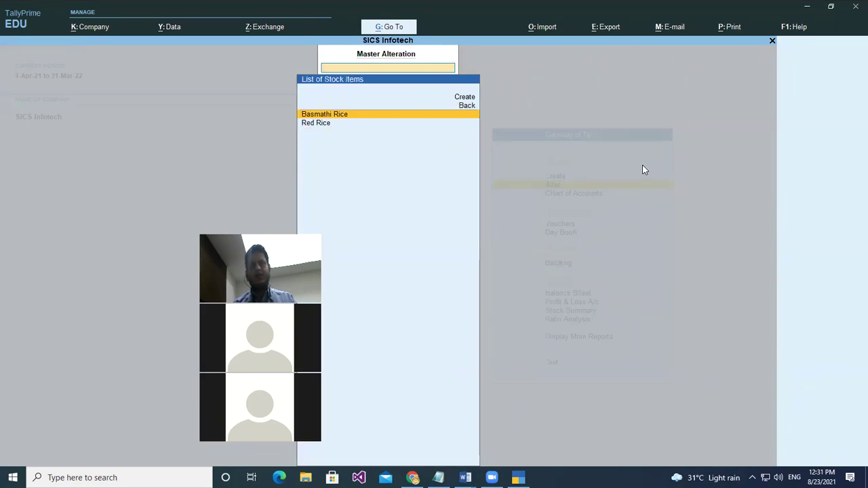
# Step: Rename the Basmathi Rice stock item to Basmathi Rice 50 Kgs Bags and save it with its other details unchanged
pyautogui.press('Return')
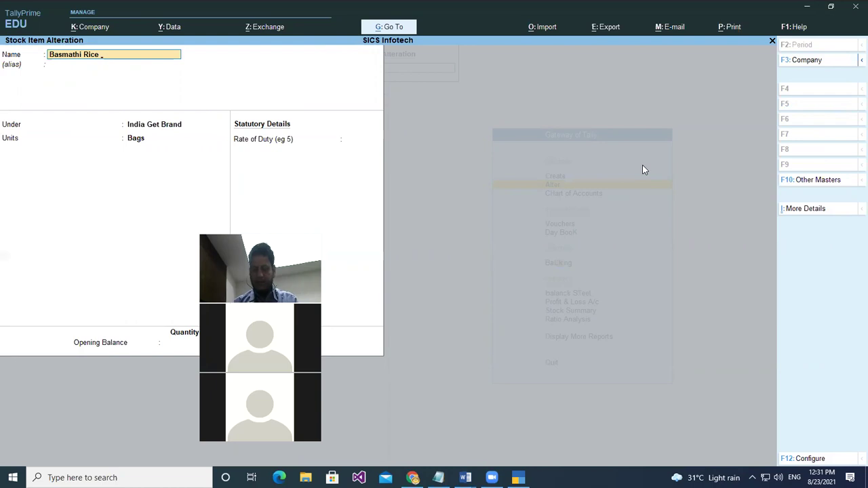
pyautogui.write('50 Kgs')
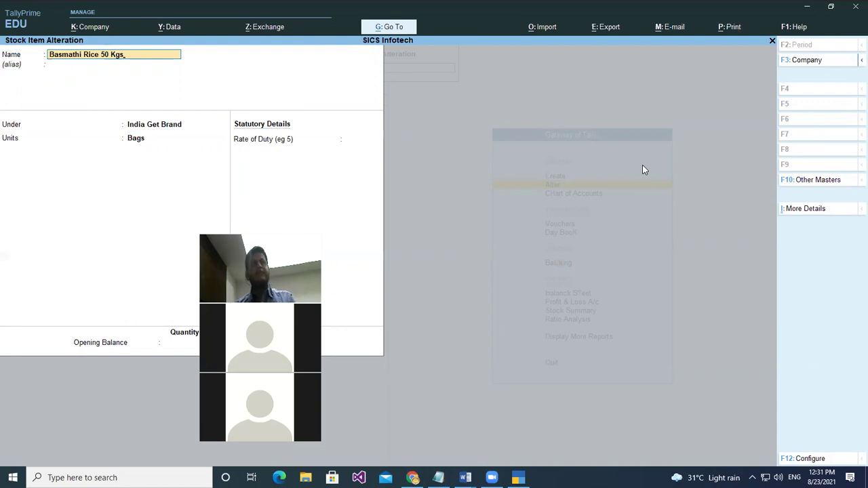
pyautogui.write(' Bags')
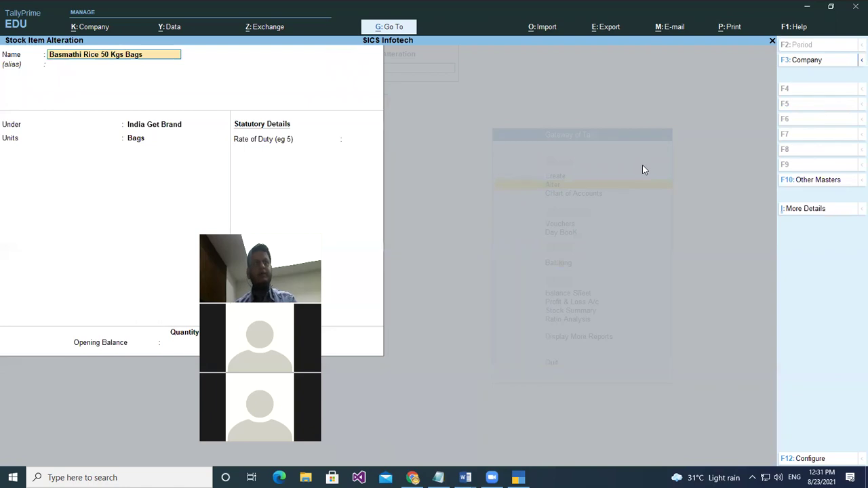
pyautogui.press('Return')
pyautogui.press('Return')
pyautogui.press('Return')
pyautogui.press('Return')
pyautogui.press('Return')
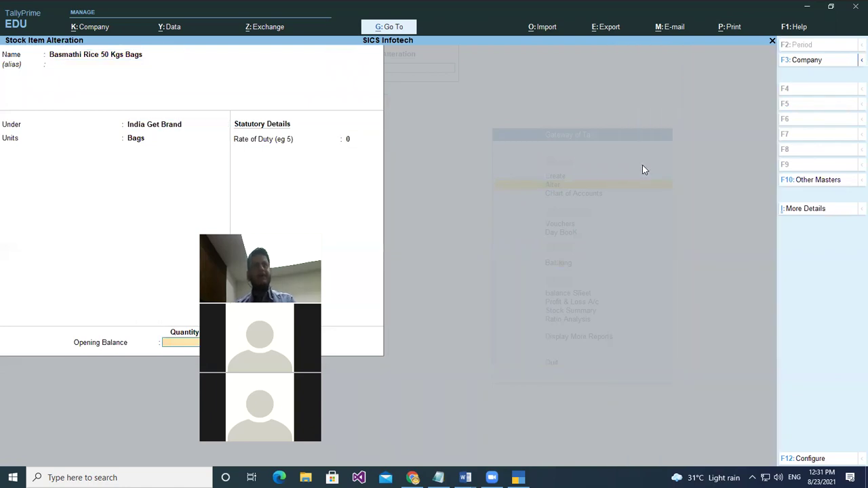
pyautogui.press('Return')
pyautogui.press('Return')
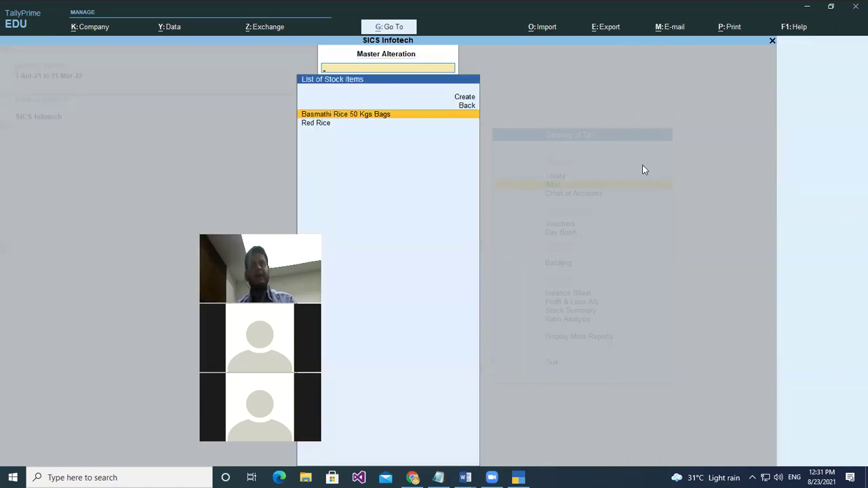
# Step: Change the name of the Red Rice stock item to Red Rice 25 Kgs
pyautogui.press('Down')
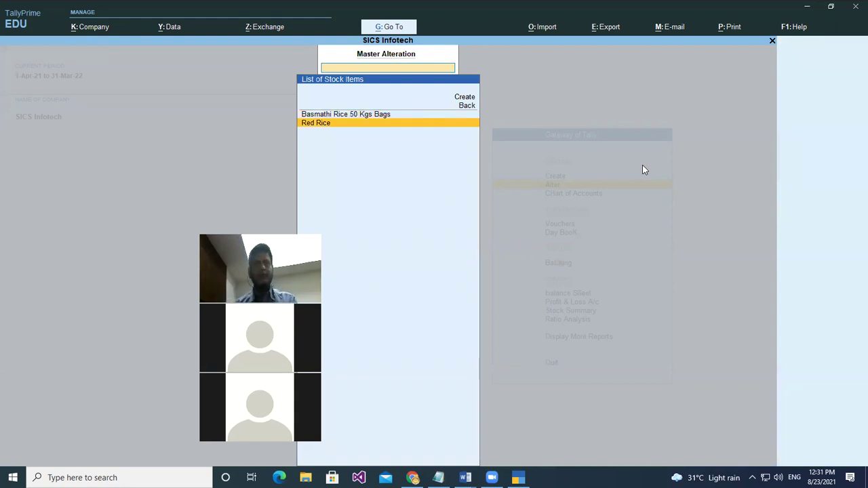
pyautogui.press('Return')
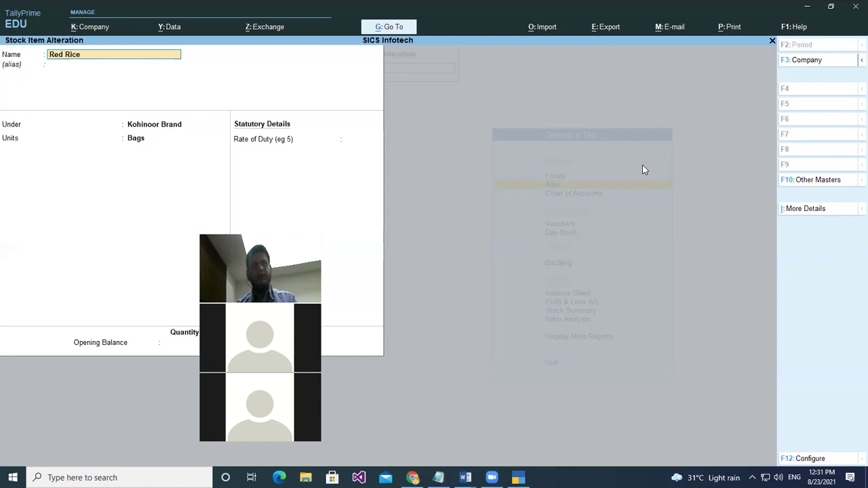
pyautogui.write('25')
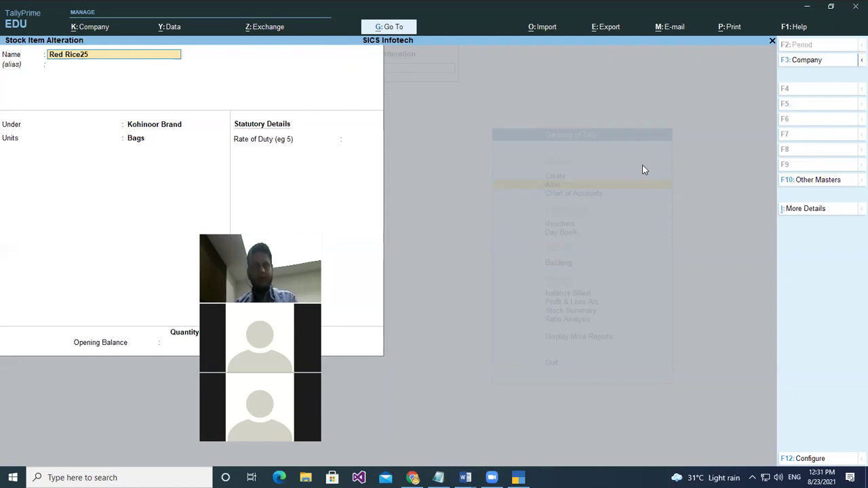
pyautogui.press('BackSpace')
pyautogui.press('BackSpace')
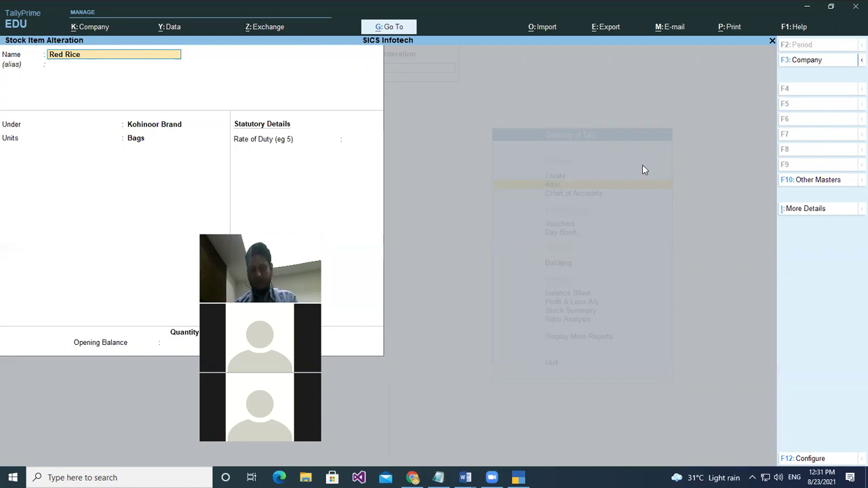
pyautogui.write('25 K')
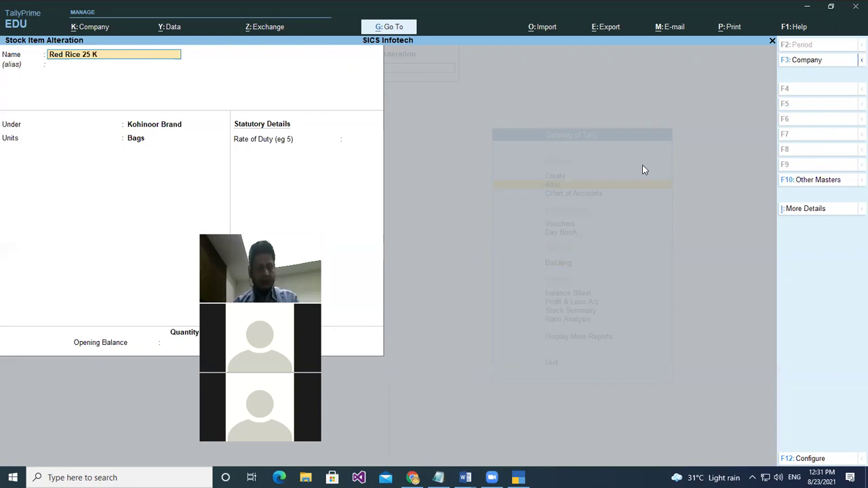
pyautogui.write('gs Ba')
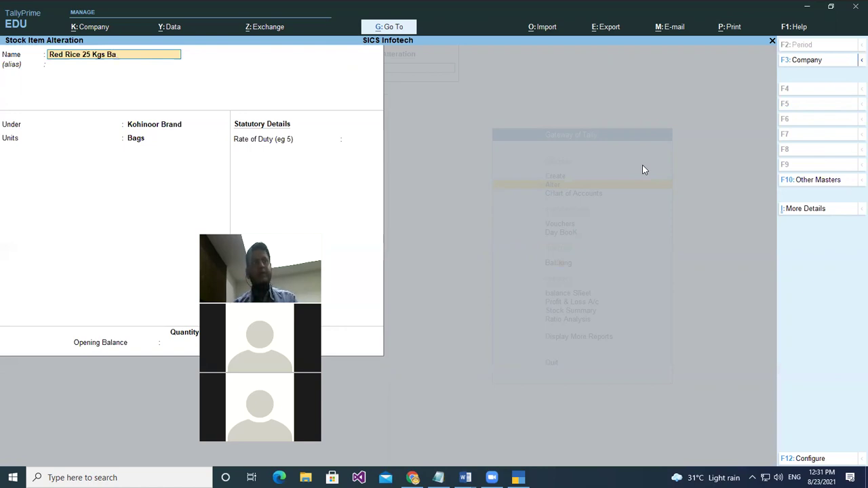
pyautogui.press('BackSpace')
pyautogui.press('BackSpace')
pyautogui.write('b')
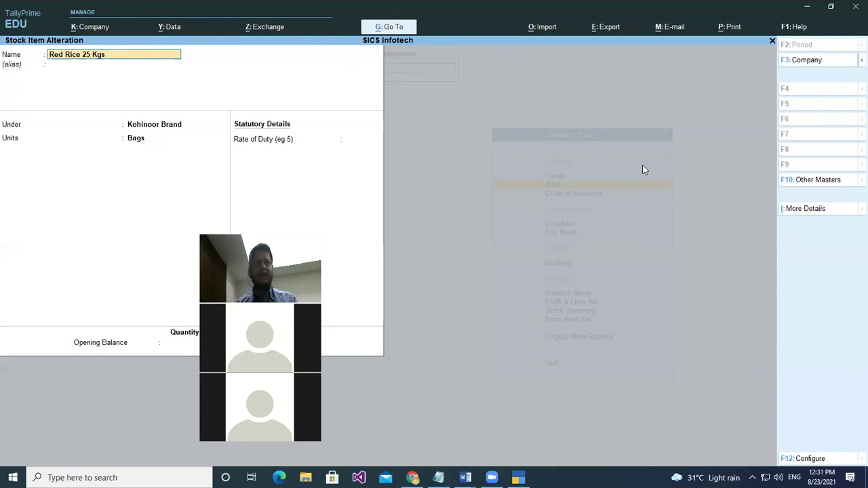
pyautogui.press('Return')
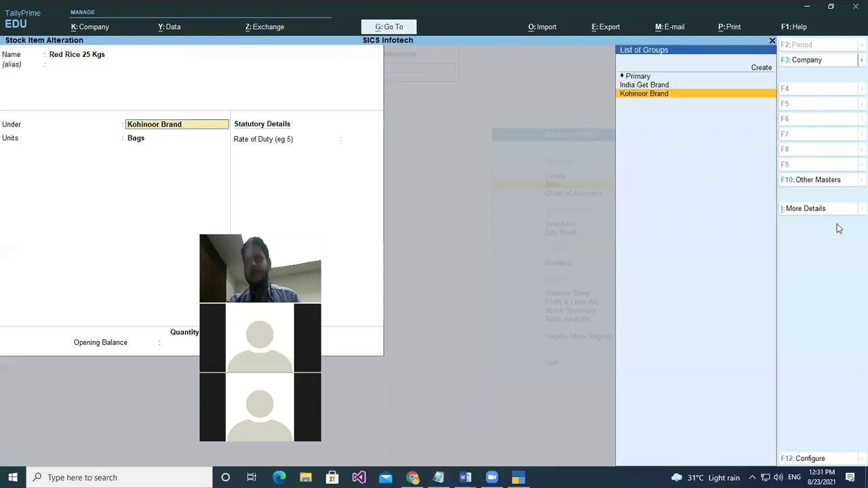
# Step: Check the stock category in the full list of additional details for Red Rice 25 Kgs
pyautogui.click(821, 212)
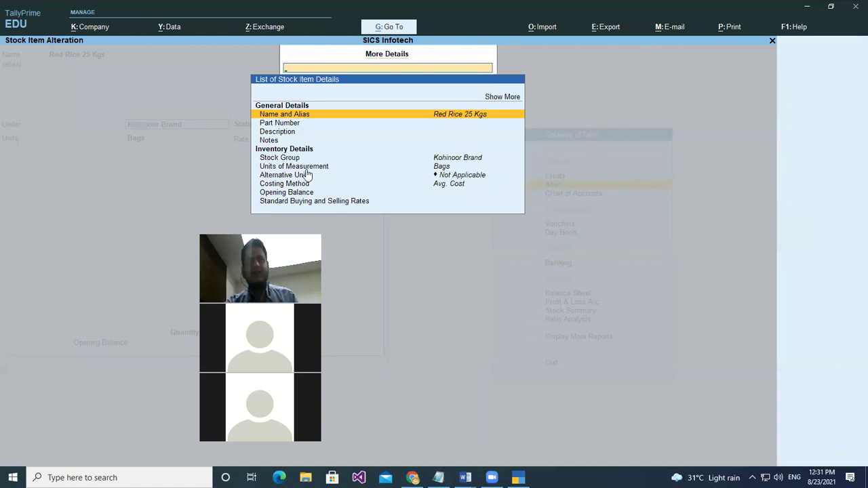
pyautogui.click(499, 98)
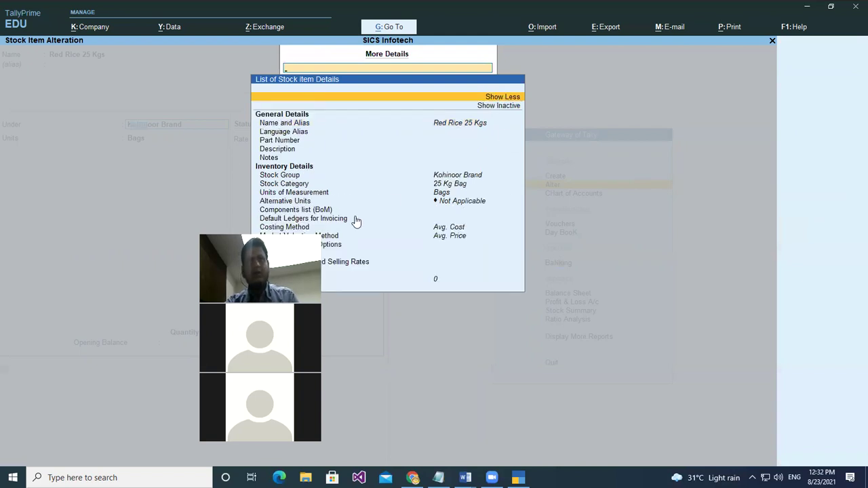
pyautogui.press('Down')
pyautogui.press('Down')
pyautogui.press('Down')
pyautogui.press('Down')
pyautogui.press('Down')
pyautogui.press('Down')
pyautogui.press('Down')
pyautogui.press('Down')
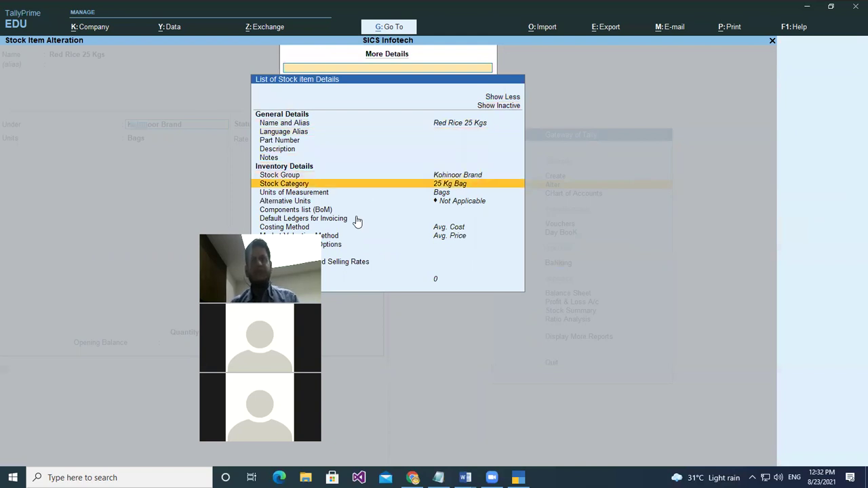
pyautogui.press('Escape')
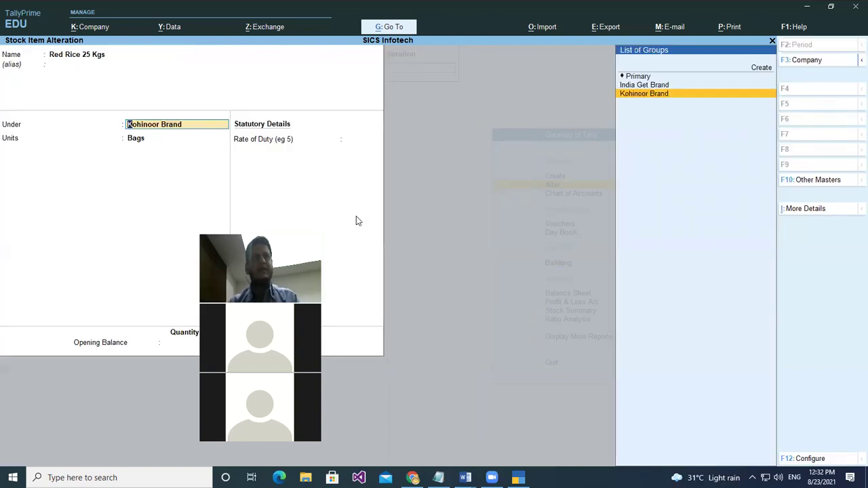
# Step: Save the Red Rice 25 Kgs item under Kohinoor Brand with Bags as its unit
pyautogui.press('Return')
pyautogui.press('Return')
pyautogui.press('Return')
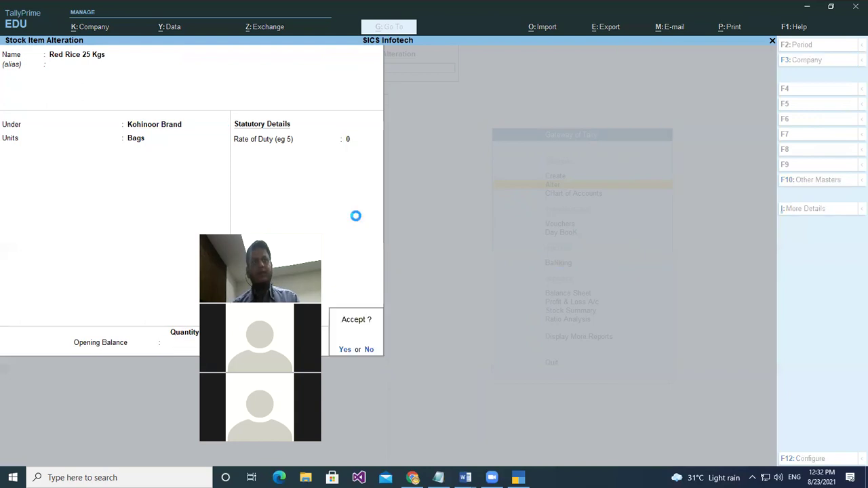
pyautogui.press('Return')
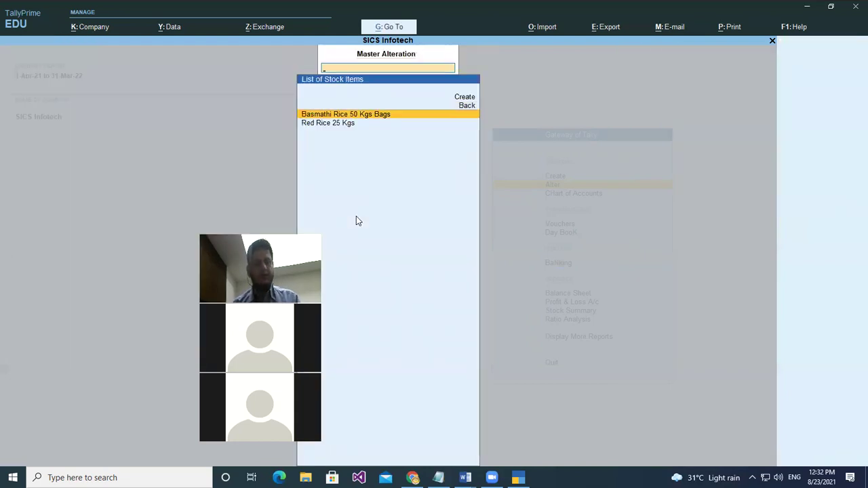
# Step: Shorten the Basmathi item's name to Basmathi Rice 50 Kgs, save it, and leave the stock item list
pyautogui.press('Return')
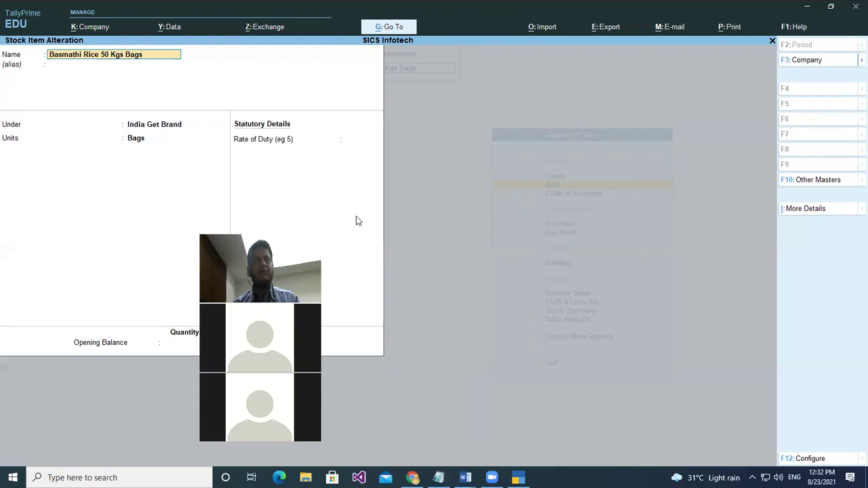
pyautogui.press('BackSpace')
pyautogui.press('BackSpace')
pyautogui.press('BackSpace')
pyautogui.press('BackSpace')
pyautogui.press('BackSpace')
pyautogui.press('Return')
pyautogui.press('Return')
pyautogui.press('Return')
pyautogui.press('Return')
pyautogui.press('Return')
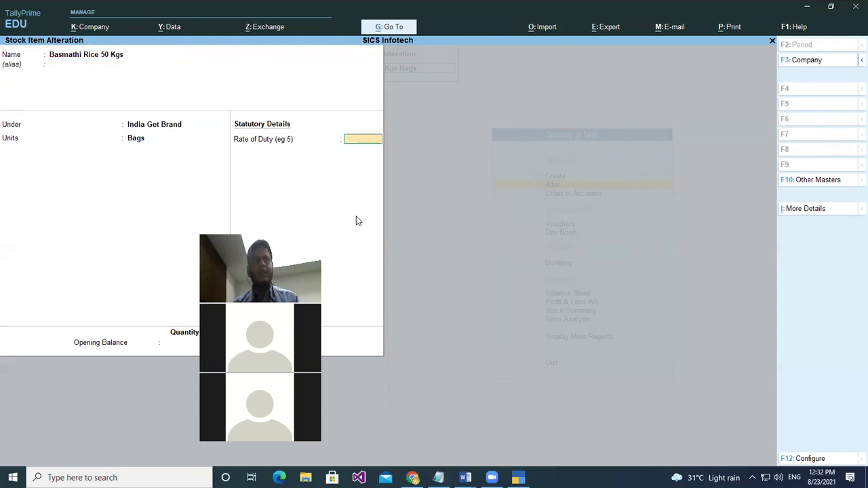
pyautogui.press('Escape')
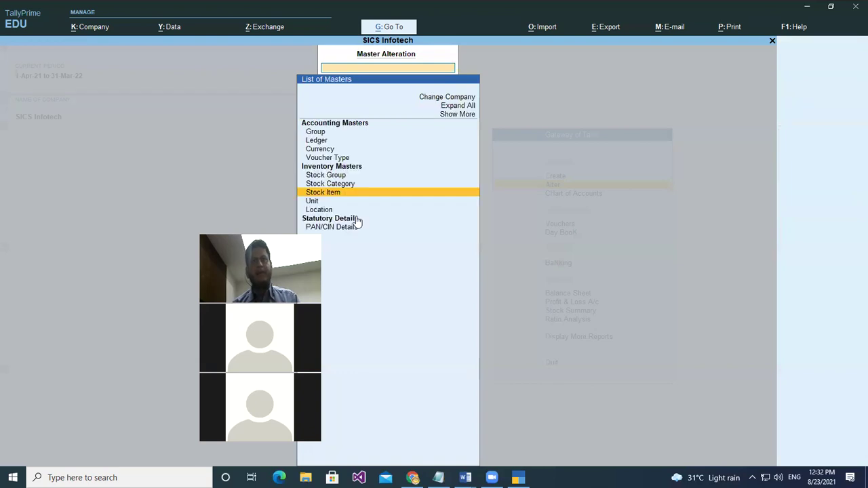
# Step: Delete the 2-May-21 cash purchase voucher from the Day Book and return to the Gateway of Tally
pyautogui.press('Escape')
pyautogui.press('Down')
pyautogui.press('Down')
pyautogui.press('Down')
pyautogui.press('Return')
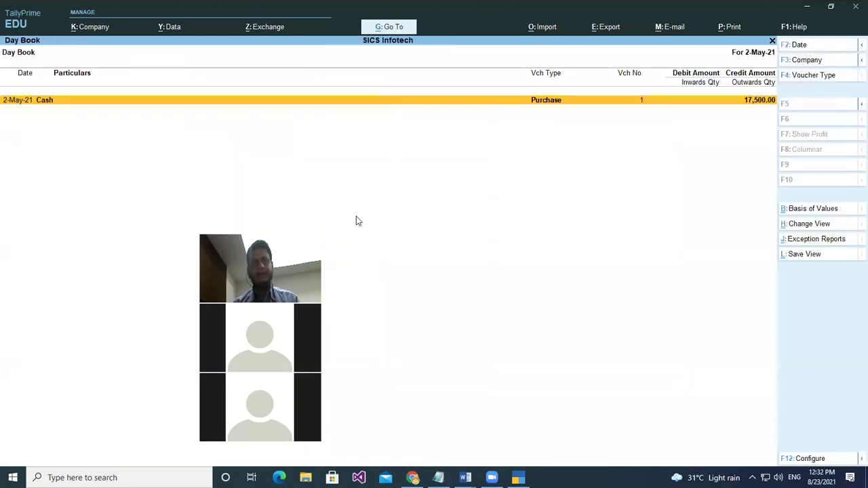
pyautogui.press('alt')
pyautogui.hotkey('alt', 'd')
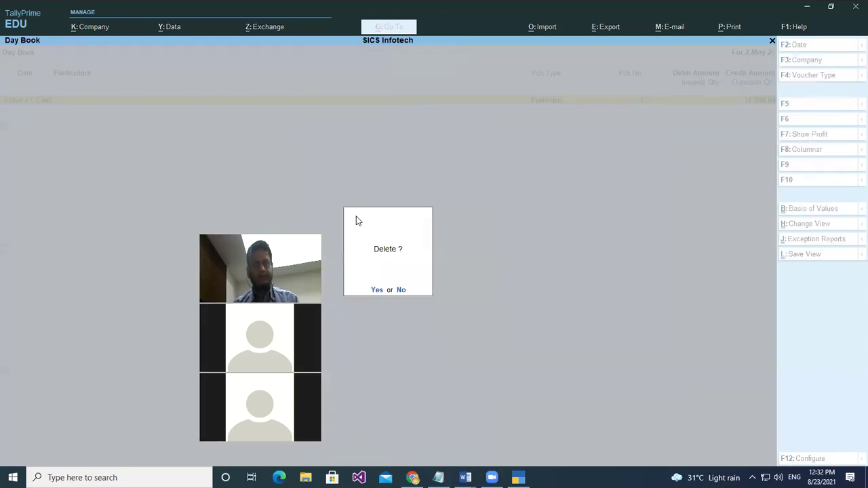
pyautogui.press('y')
pyautogui.press('Escape')
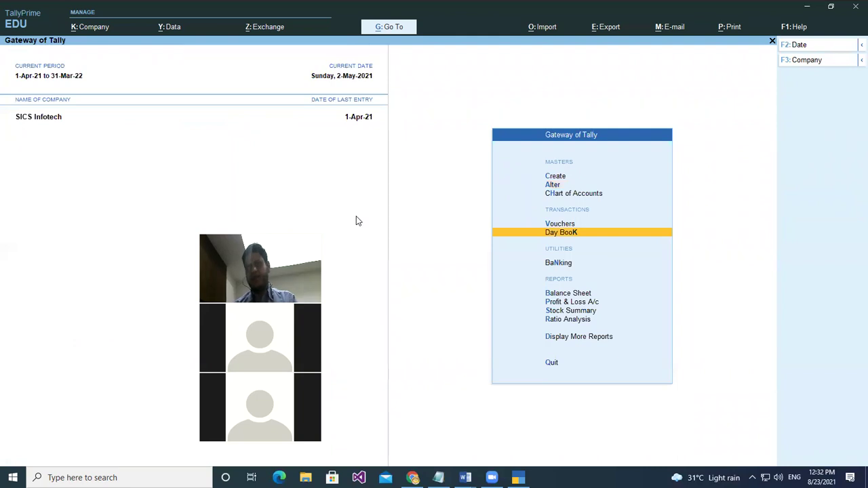
# Step: Start a purchase voucher with supplier invoice number 6 dated 2-May-21
pyautogui.press('Up')
pyautogui.press('Return')
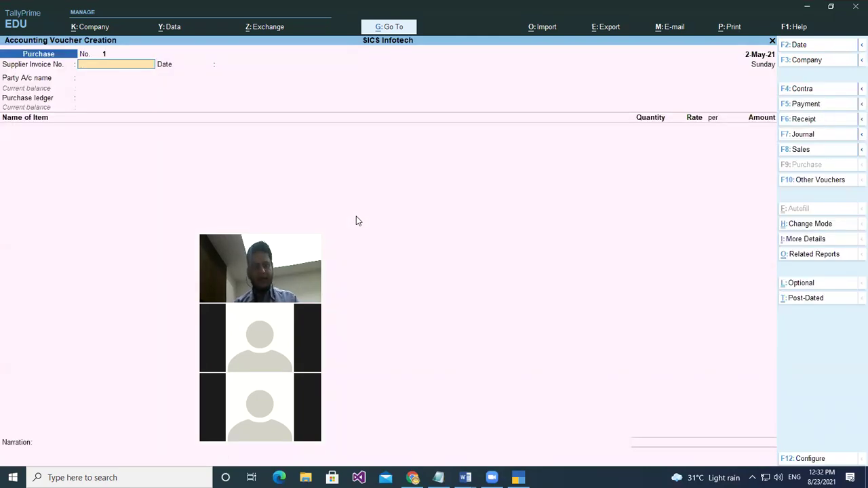
pyautogui.press('Return')
pyautogui.press('Return')
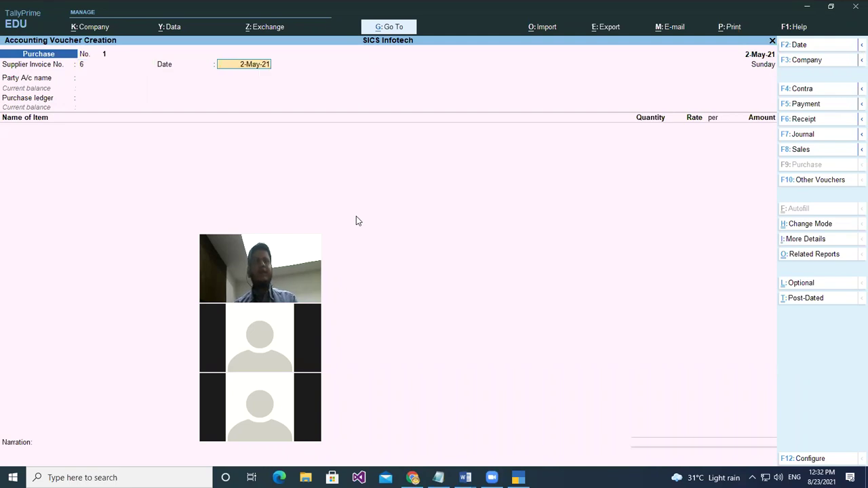
pyautogui.press('Return')
# Step: Set Cash as the party account with default receipt and party details, and Purchase A/c as the purchase ledger
pyautogui.press('Return')
pyautogui.press('Return')
pyautogui.press('Return')
pyautogui.press('Return')
pyautogui.press('Return')
pyautogui.press('Return')
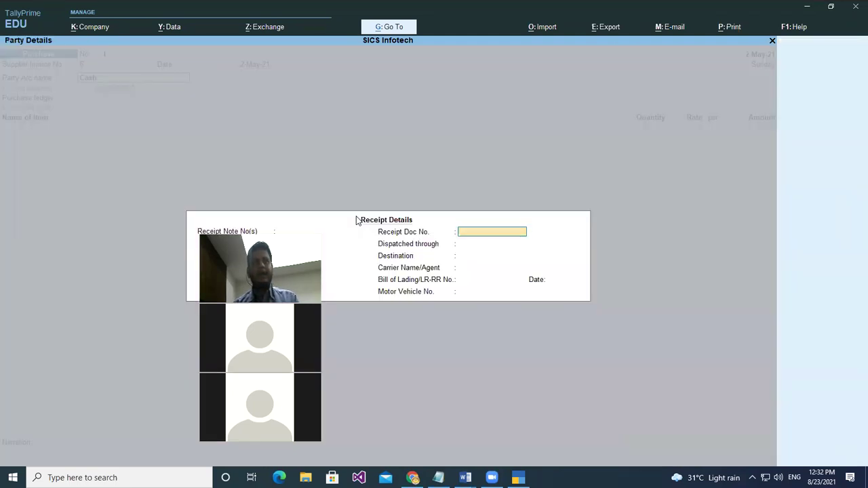
pyautogui.press('Return')
pyautogui.press('Return')
pyautogui.press('Return')
pyautogui.press('Return')
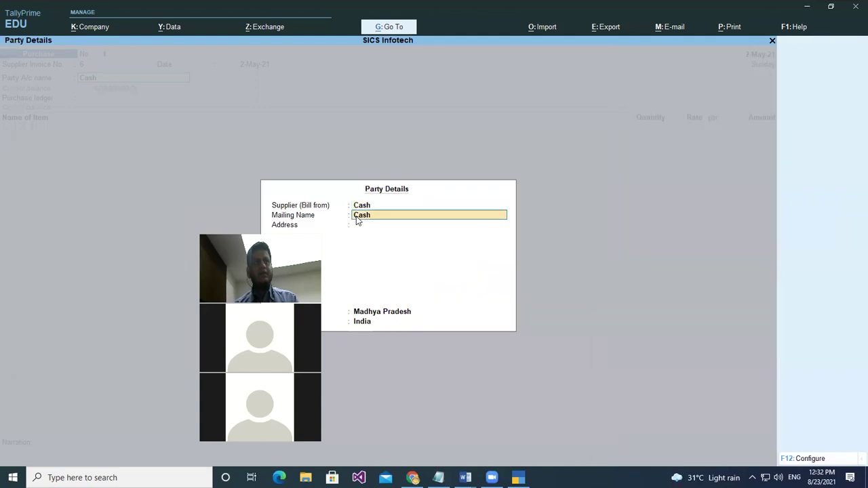
pyautogui.press('Return')
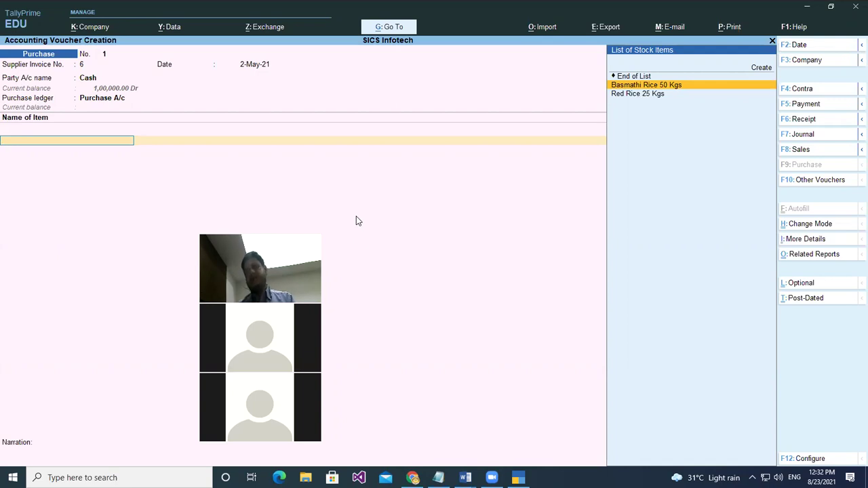
# Step: Add Basmathi Rice 50 Kgs to the purchase voucher with a quantity of 5 Bags at a rate of 1,000 per bag
pyautogui.press('Return')
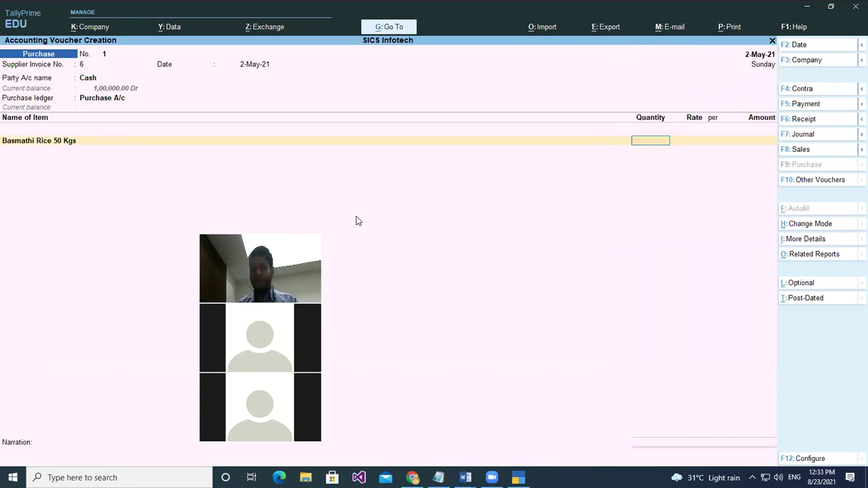
pyautogui.write('5')
pyautogui.press('Return')
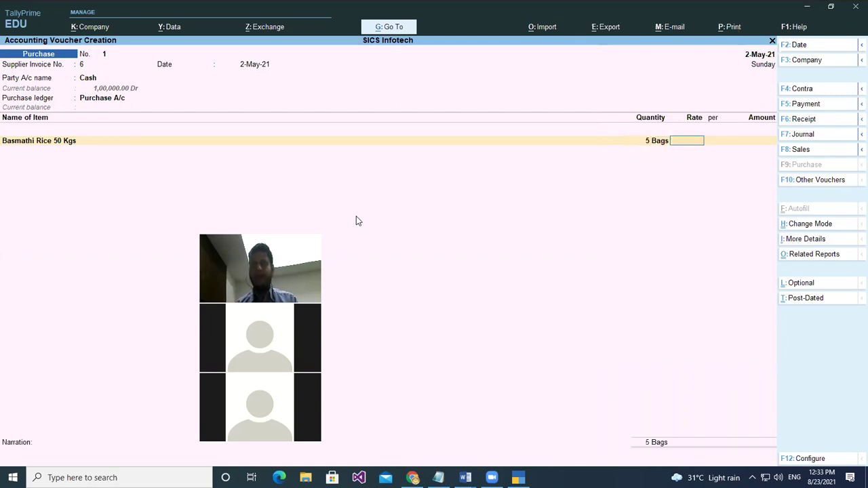
pyautogui.write('1000')
pyautogui.press('Return')
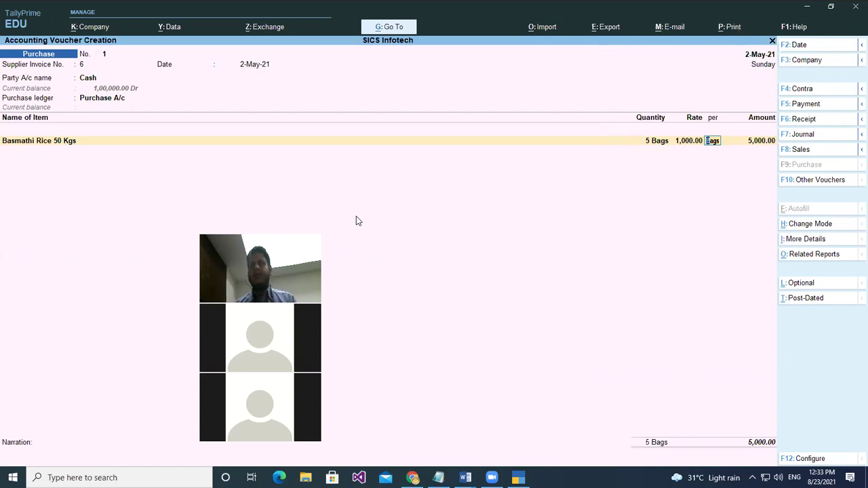
pyautogui.press('Return')
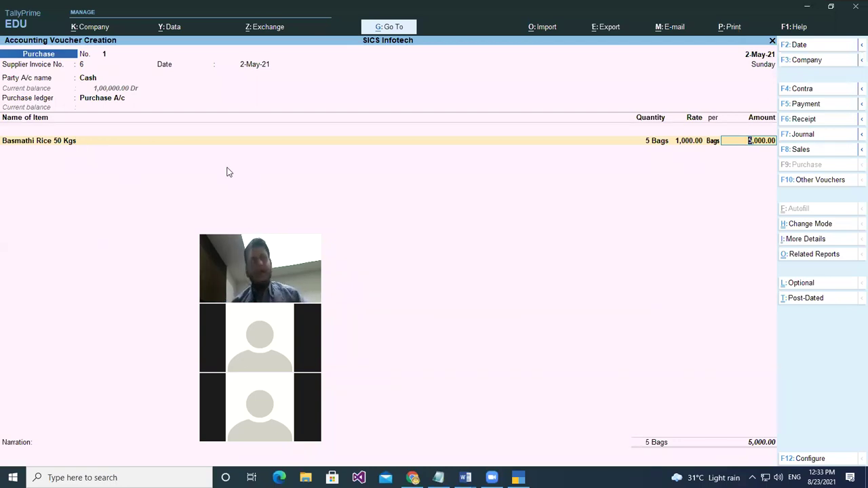
pyautogui.press('Return')
# Step: Add Red Rice 25 Kgs with a quantity of 5 Bags at a rate of 1,500 per bag and save the purchase voucher
pyautogui.press('Down')
pyautogui.press('Down')
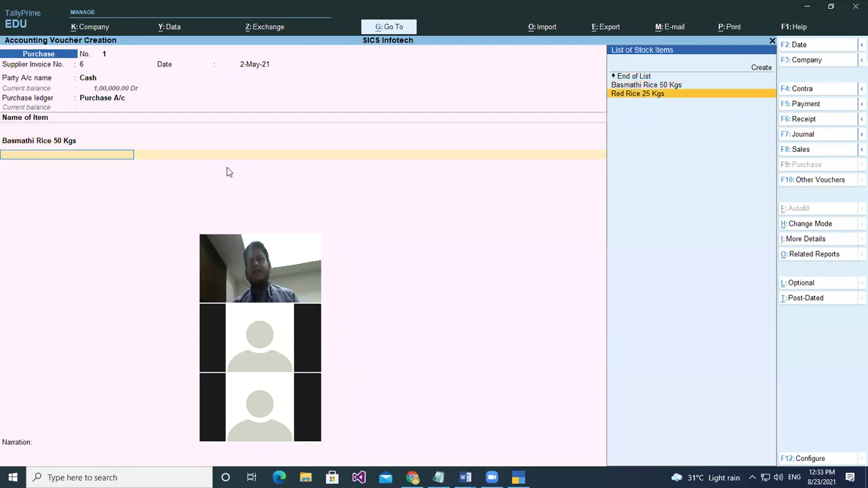
pyautogui.press('Return')
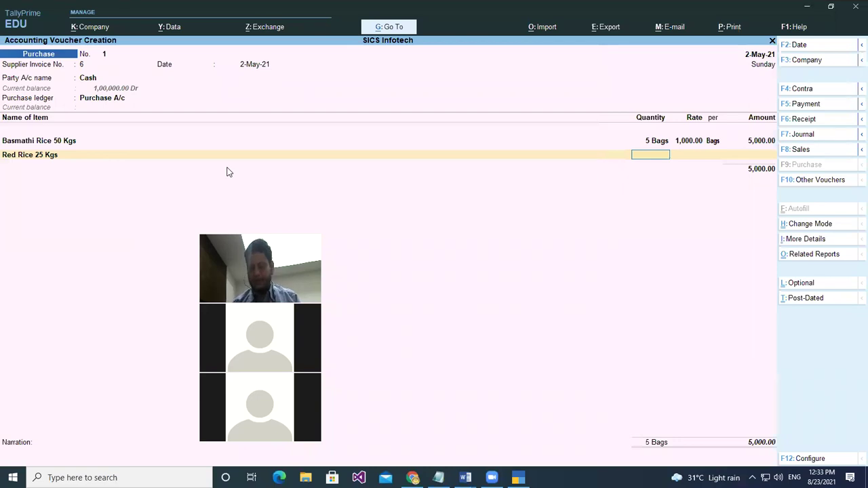
pyautogui.press('Return')
pyautogui.write('1500')
pyautogui.press('Return')
pyautogui.press('Return')
pyautogui.press('Return')
pyautogui.press('Return')
pyautogui.press('Return')
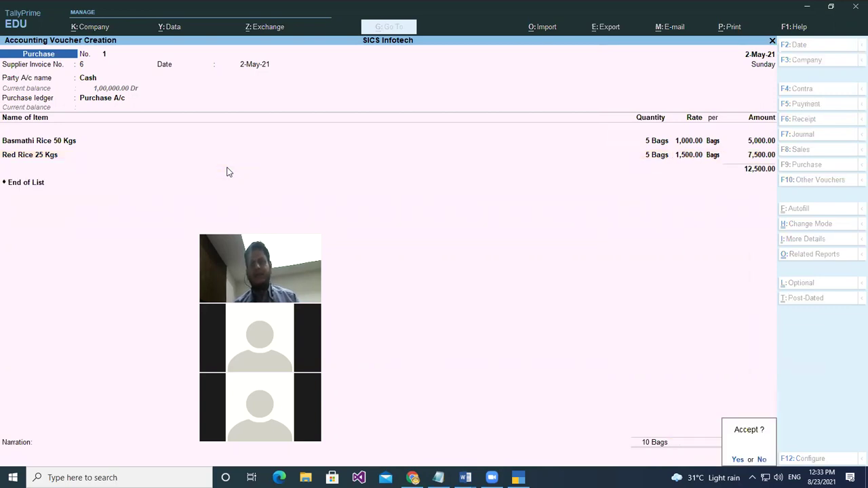
pyautogui.press('Return')
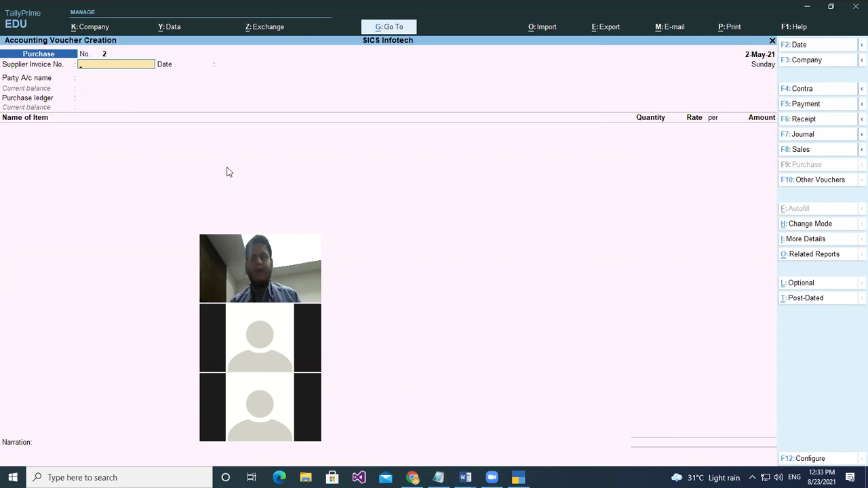
pyautogui.press('Escape')
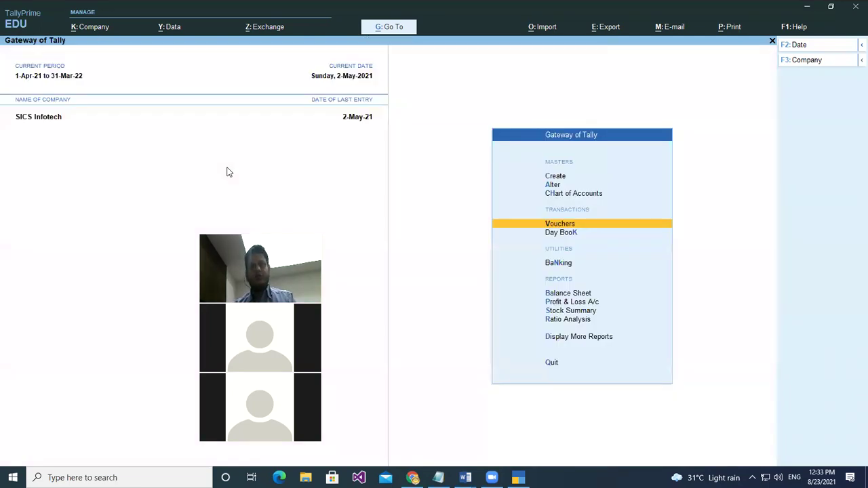
# Step: Start creating a stock item named Basmathi Rice 75 Kgs
pyautogui.press('Up')
pyautogui.press('Up')
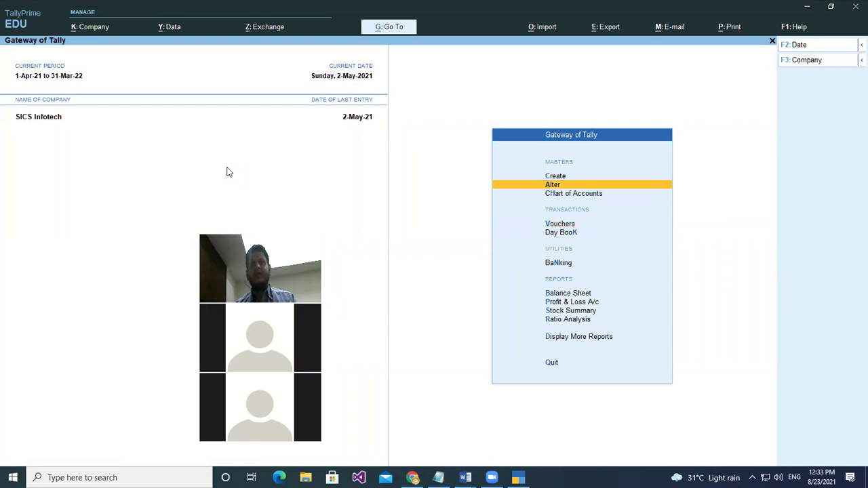
pyautogui.press('c')
pyautogui.press('Down')
pyautogui.press('Down')
pyautogui.press('Down')
pyautogui.press('Down')
pyautogui.press('Down')
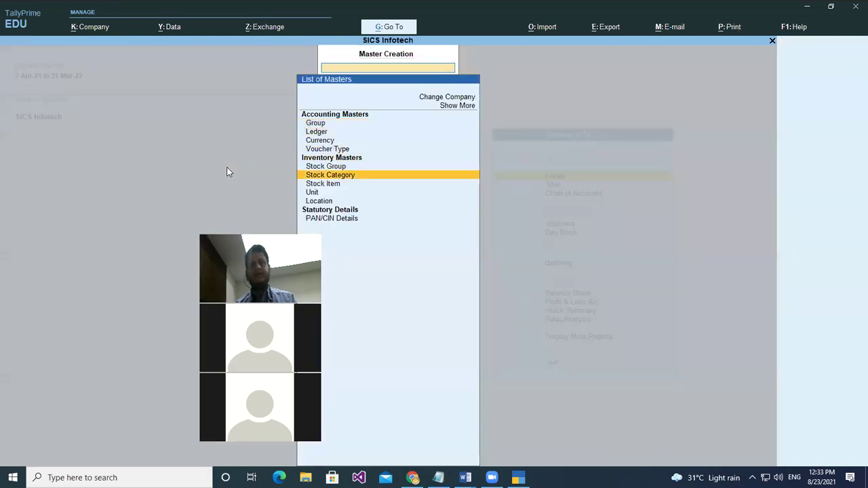
pyautogui.press('Down')
pyautogui.press('Return')
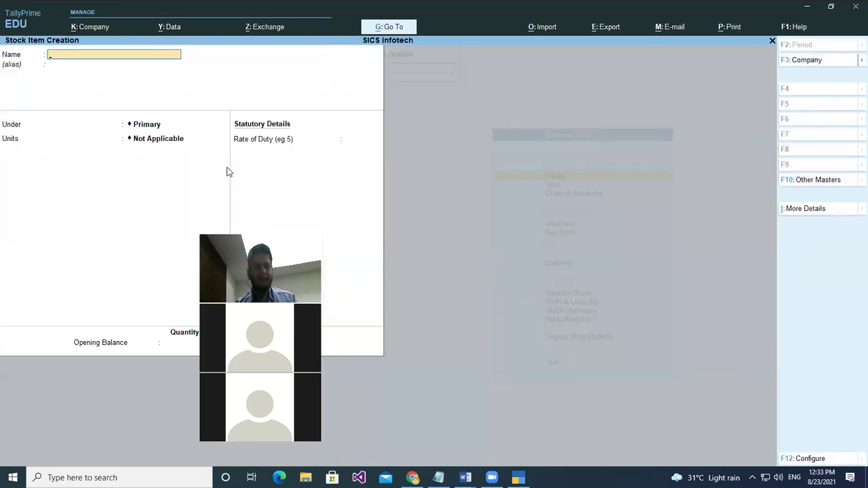
pyautogui.write('Ba')
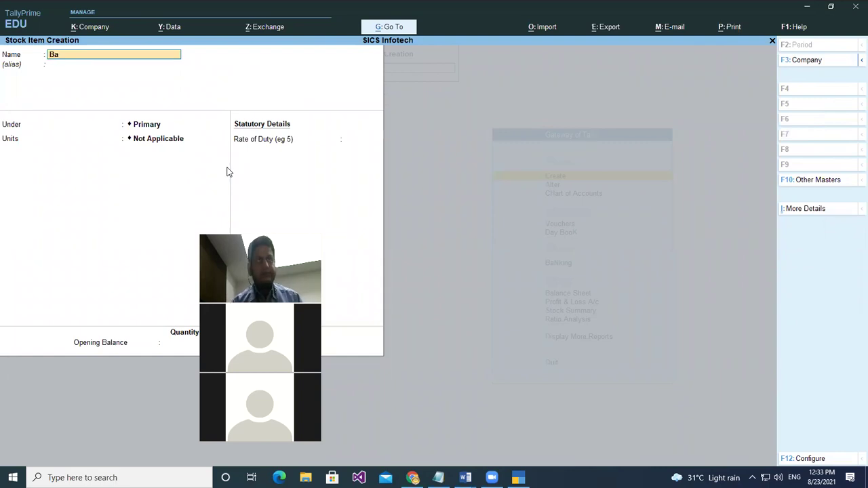
pyautogui.write('smathi Rice')
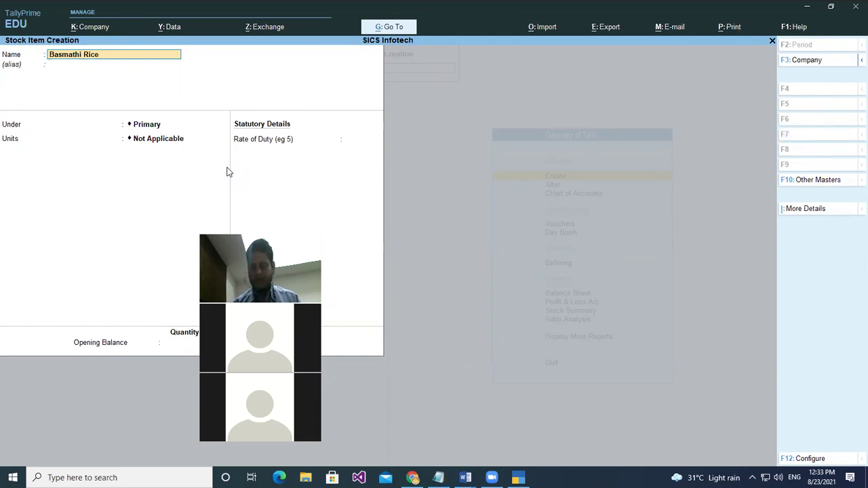
pyautogui.write('Kgs')
pyautogui.press('Return')
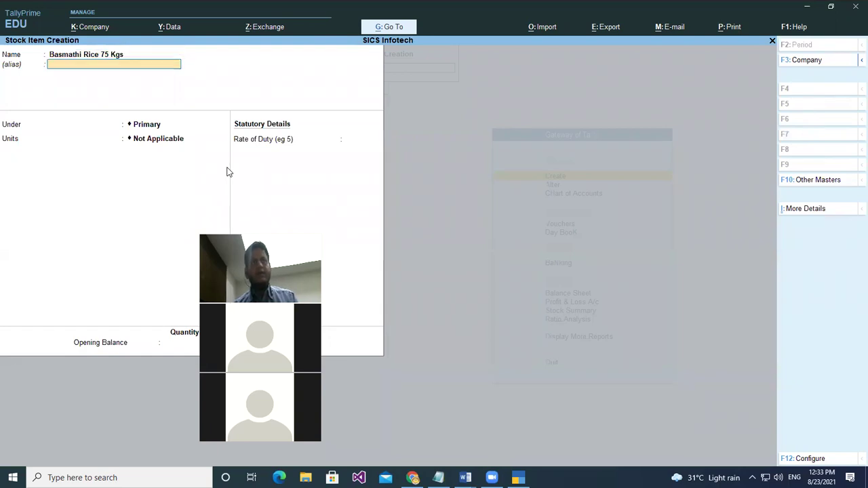
# Step: Place the new stock item under Kohinoor Brand with Bags as its unit, leaving the alias blank
pyautogui.press('Return')
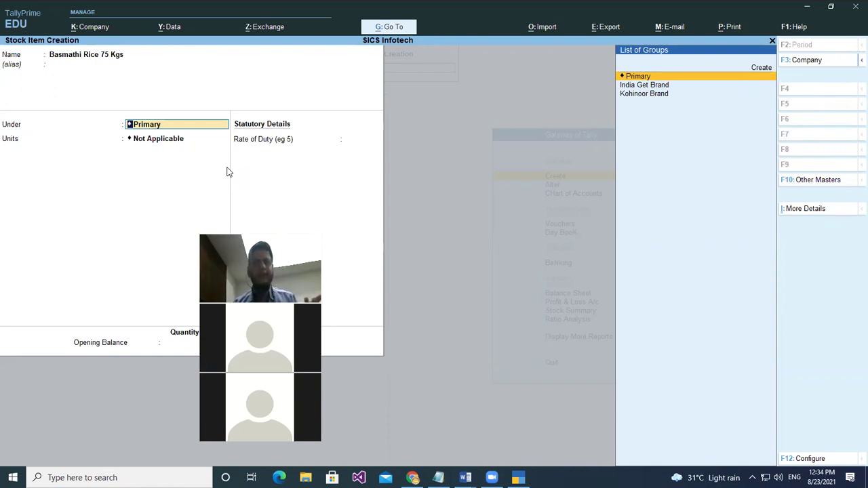
pyautogui.press('Down')
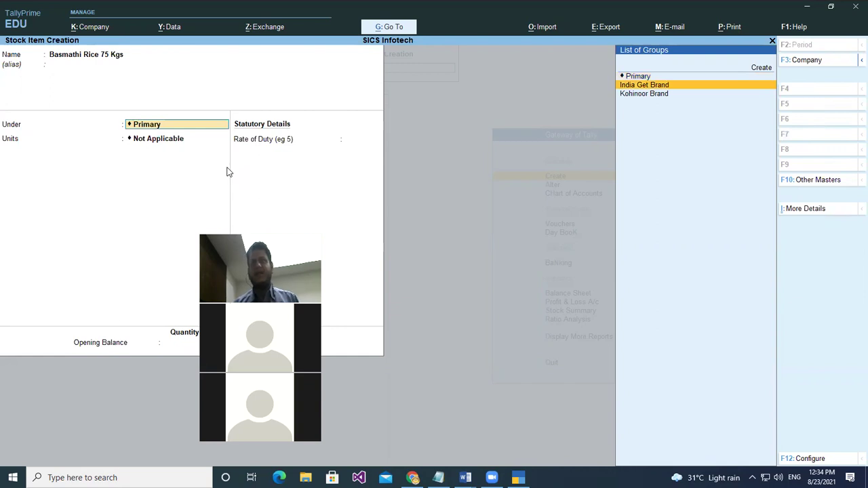
pyautogui.press('Down')
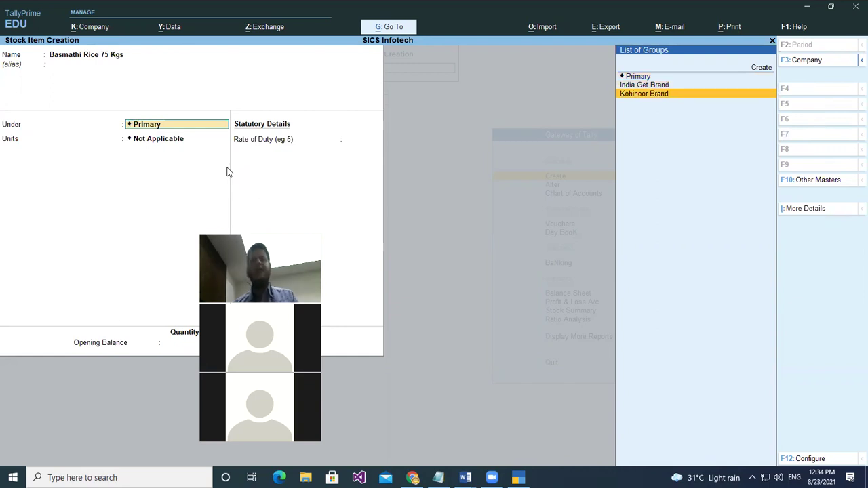
pyautogui.press('Return')
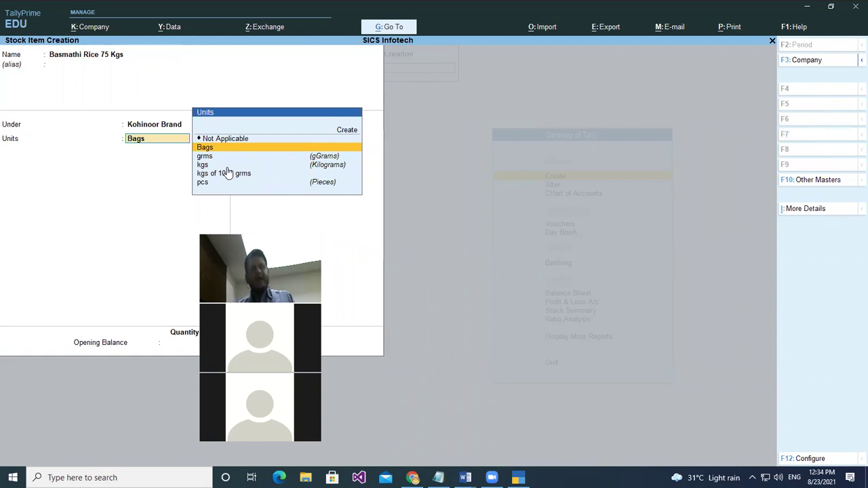
pyautogui.press('Return')
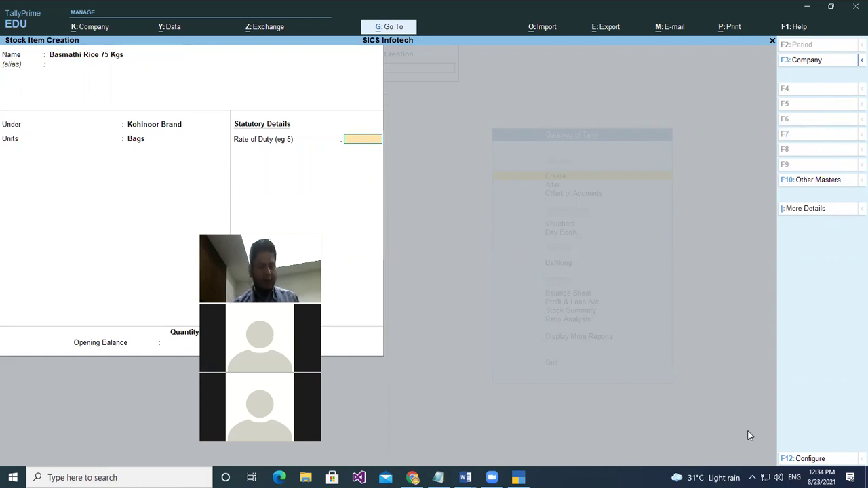
# Step: Set the stock category of Basmathi Rice 75 Kgs to 75 Kg Bag through the extended list of stock item details
pyautogui.press('ctrl')
pyautogui.hotkey('ctrl', 'i')
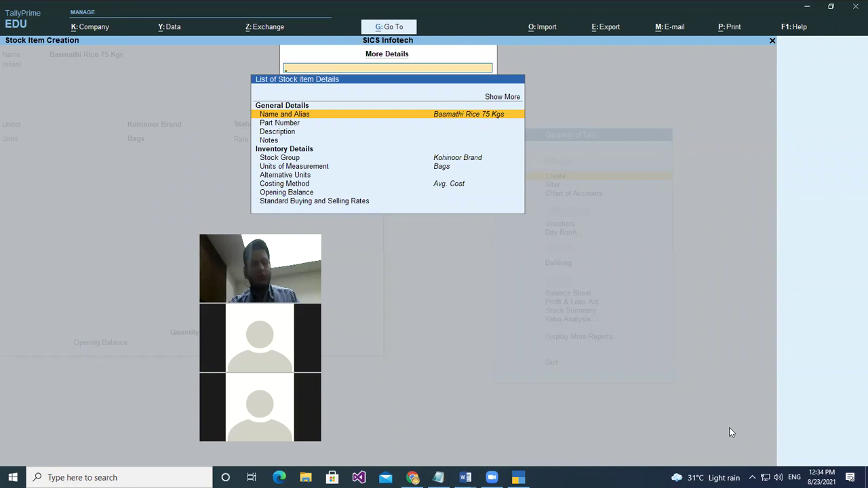
pyautogui.press('F1')
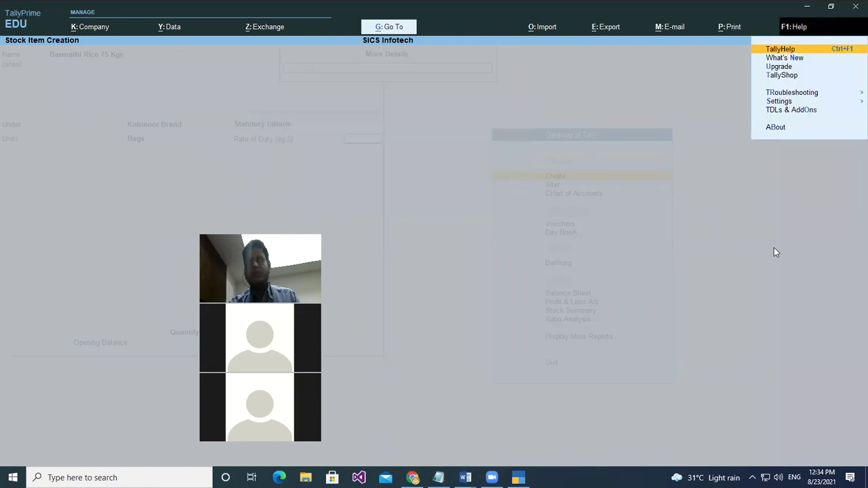
pyautogui.press('Escape')
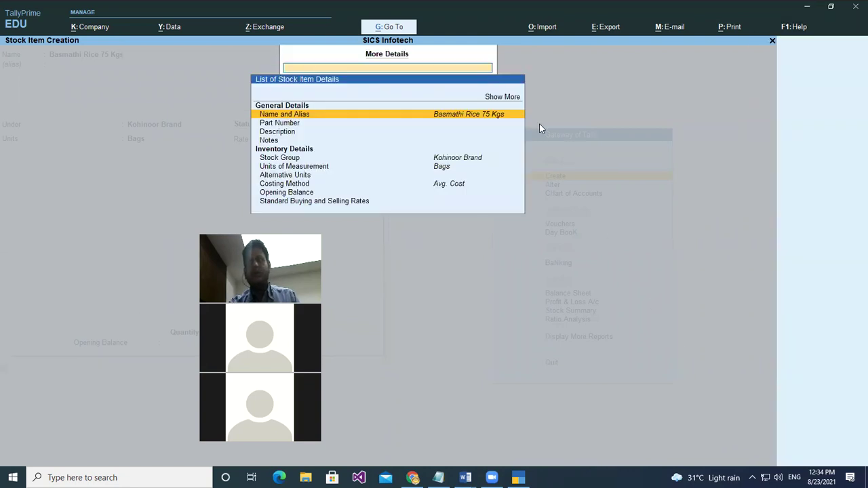
pyautogui.click(500, 97)
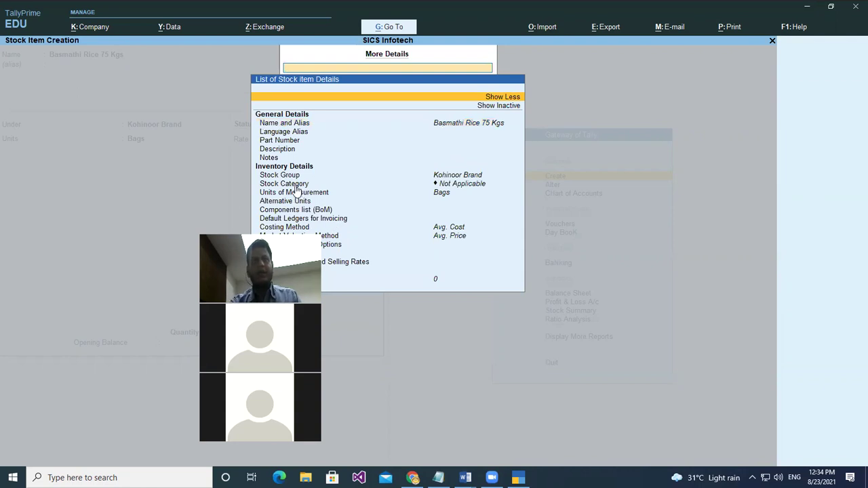
pyautogui.press('Down')
pyautogui.press('Down')
pyautogui.press('Down')
pyautogui.press('Down')
pyautogui.press('Down')
pyautogui.press('Down')
pyautogui.press('Down')
pyautogui.press('Down')
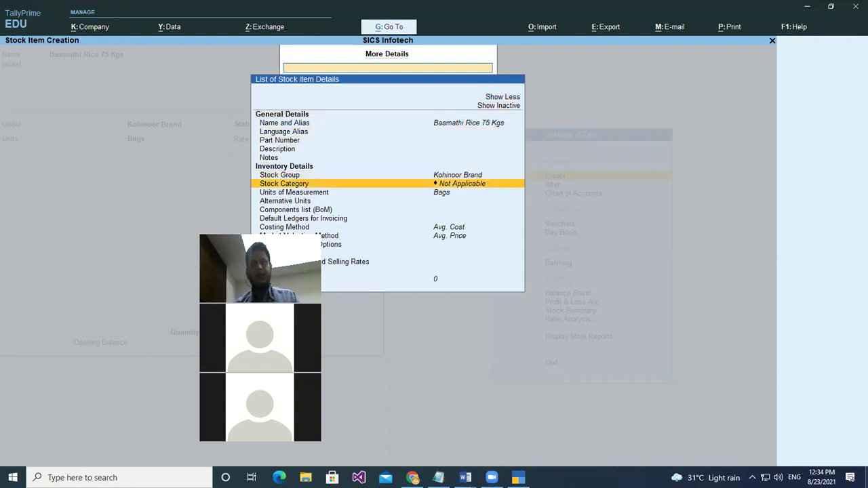
pyautogui.press('Return')
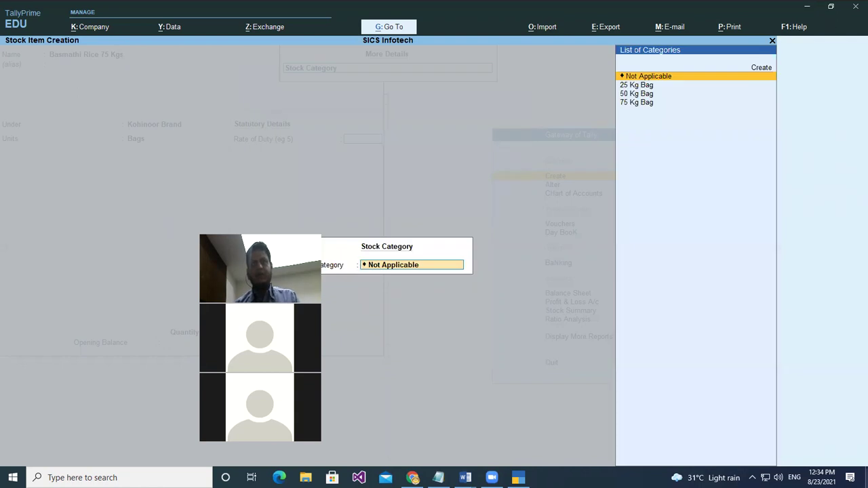
pyautogui.press('Down')
pyautogui.press('Down')
pyautogui.press('Down')
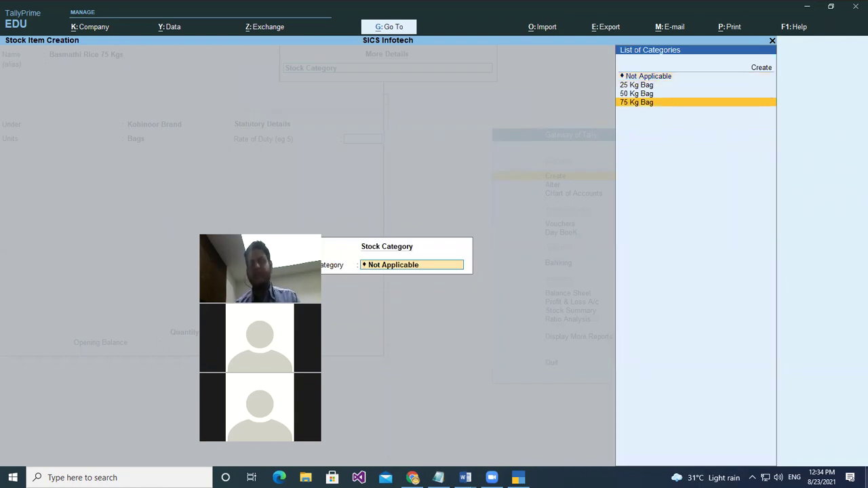
pyautogui.press('Return')
# Step: Save the Basmathi Rice 75 Kgs stock item with no duty rate or opening balance and return to the Gateway of Tally
pyautogui.press('Return')
pyautogui.press('Return')
pyautogui.press('Return')
pyautogui.press('Escape')
pyautogui.press('Escape')
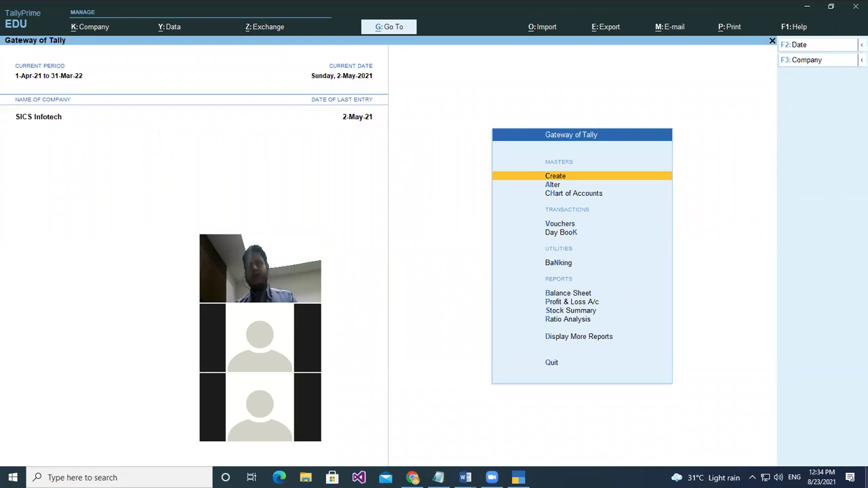
# Step: Start another purchase voucher with supplier invoice number 23 dated 2-May-21
pyautogui.press('Down')
pyautogui.press('Down')
pyautogui.press('Down')
pyautogui.press('Return')
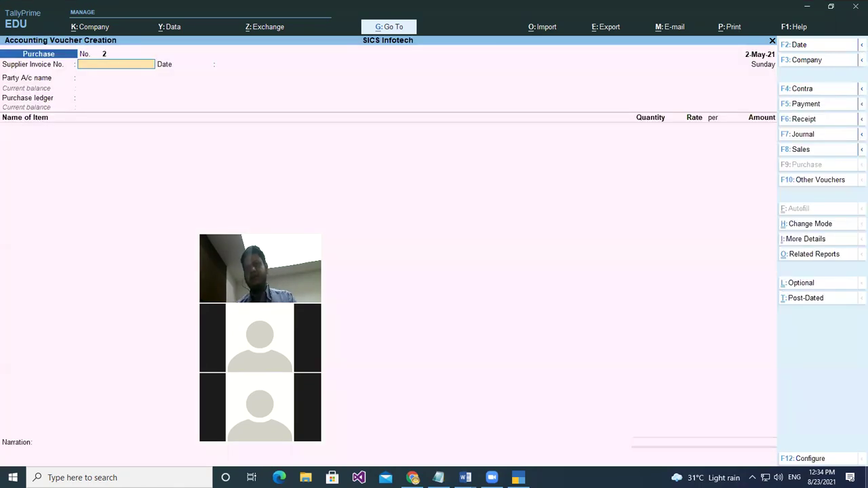
pyautogui.write('23')
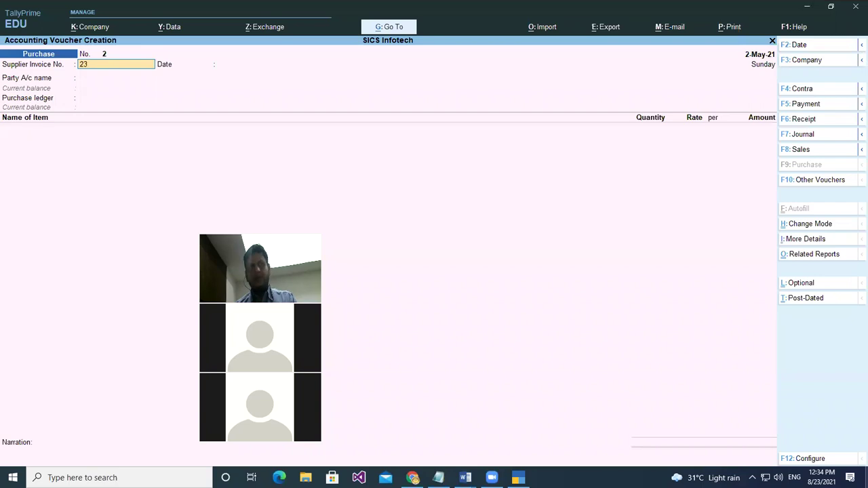
pyautogui.press('Return')
pyautogui.press('Return')
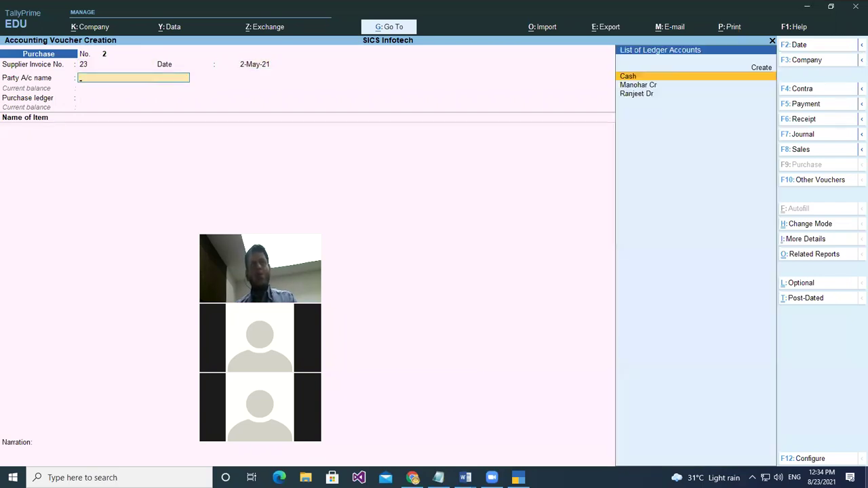
# Step: Set Cash as the party account, keeping the default receipt and party details, and choose Purchase A/c as the purchase ledger
pyautogui.press('Return')
pyautogui.press('Return')
pyautogui.press('Return')
pyautogui.press('Return')
pyautogui.press('Return')
pyautogui.press('Return')
pyautogui.press('Return')
pyautogui.press('Return')
pyautogui.press('Return')
pyautogui.press('Return')
pyautogui.press('Return')
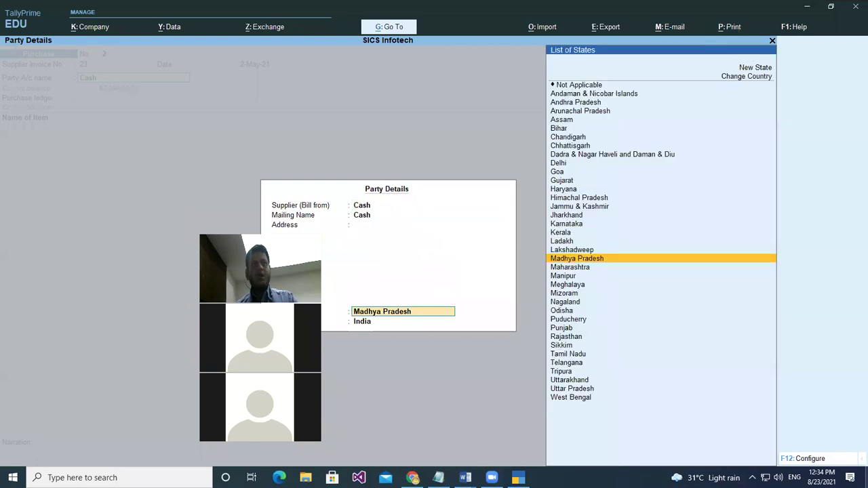
pyautogui.press('Return')
pyautogui.press('Return')
pyautogui.press('Return')
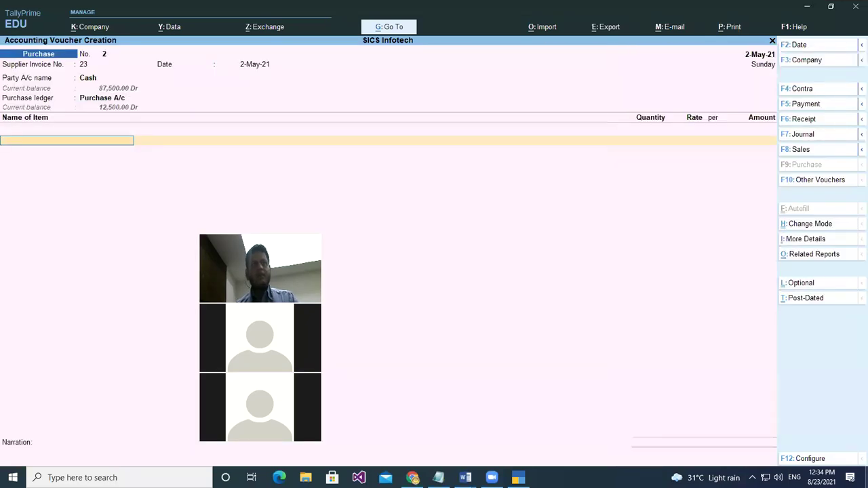
# Step: Enter Basmathi Rice 75 Kgs as the first purchase item, with 5 Bags at a rate of 2000 per bag
pyautogui.press('Down')
pyautogui.press('Down')
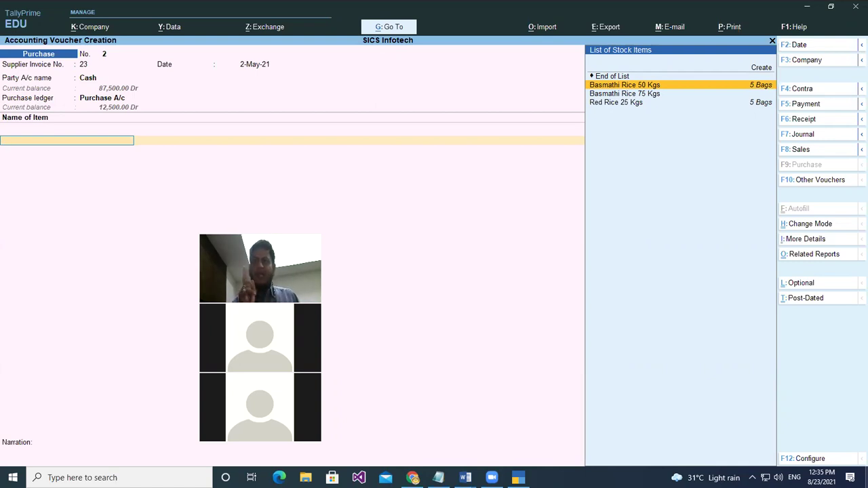
pyautogui.press('Down')
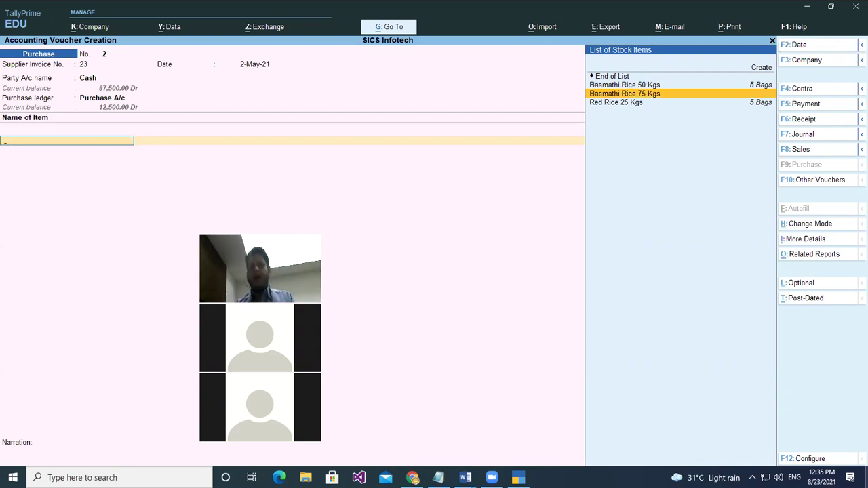
pyautogui.press('Up')
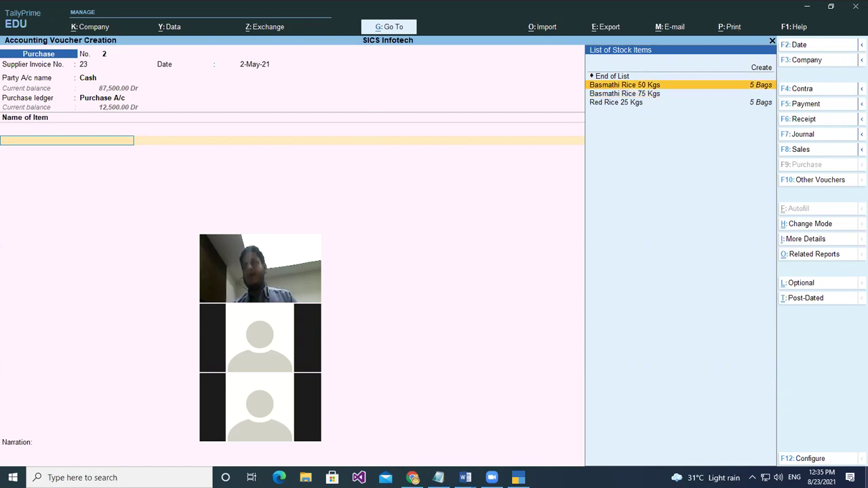
pyautogui.press('Down')
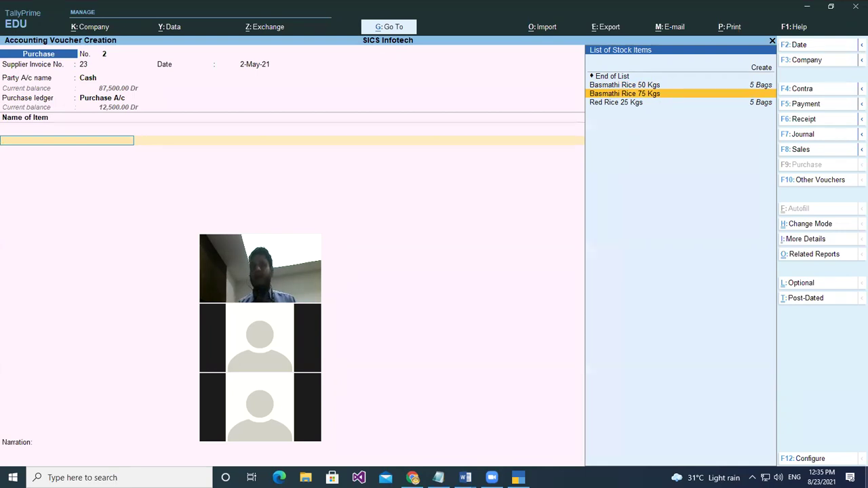
pyautogui.press('Return')
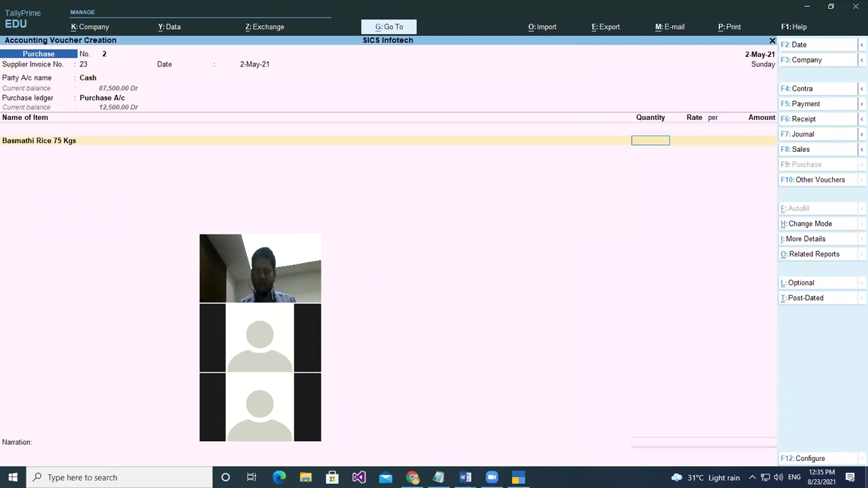
pyautogui.write('5')
pyautogui.press('Return')
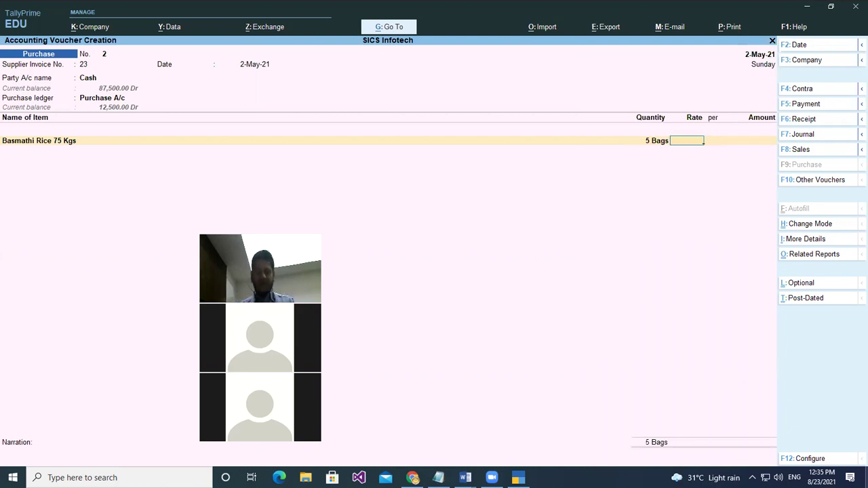
pyautogui.write('2000')
pyautogui.press('Return')
pyautogui.press('Return')
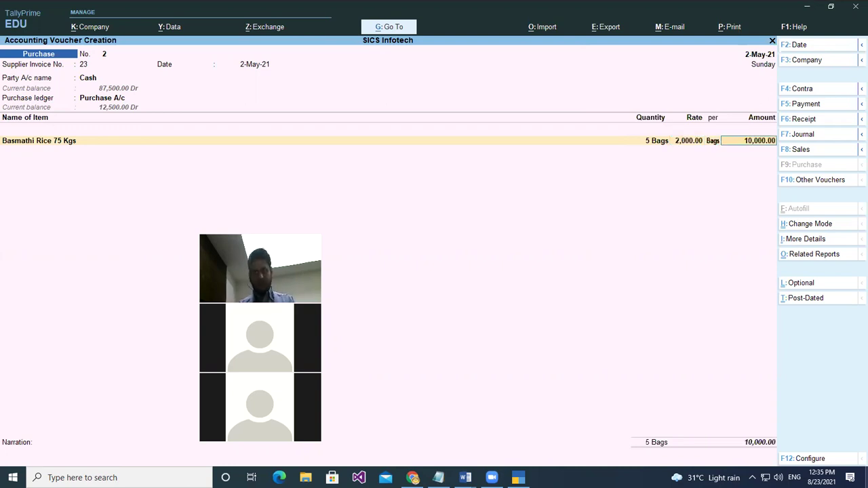
pyautogui.press('Return')
# Step: Add Red Rice 25 Kgs as the second purchase item, with 5 Bags at the prefilled rate of 1,500 per bag
pyautogui.press('Down')
pyautogui.press('Down')
pyautogui.press('Down')
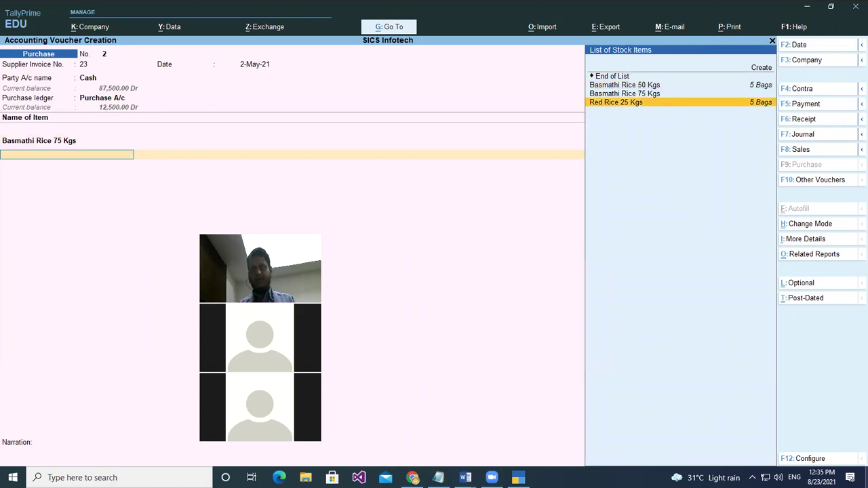
pyautogui.press('Return')
pyautogui.write('5')
pyautogui.press('Return')
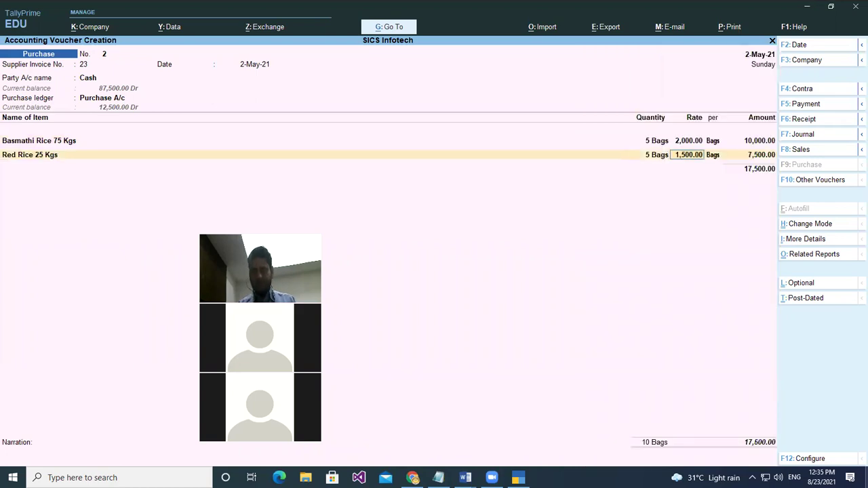
pyautogui.press('Return')
pyautogui.press('Return')
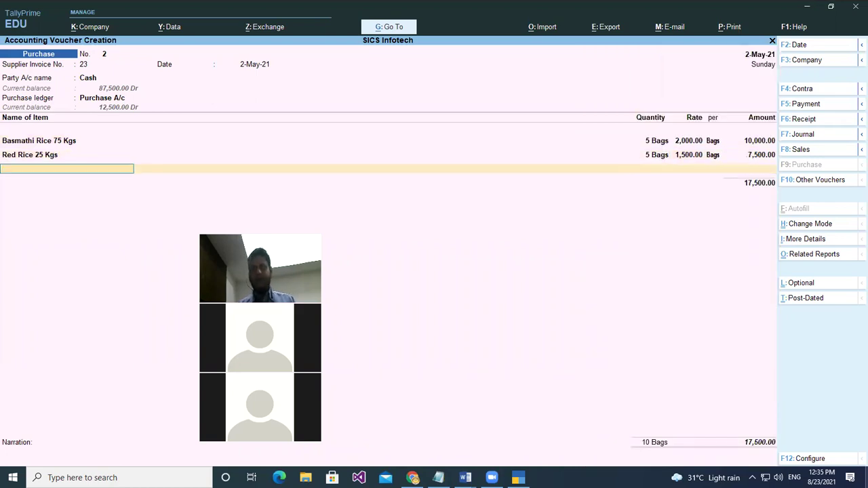
# Step: End the purchase item list, leave the narration blank and save the purchase voucher
pyautogui.press('Return')
pyautogui.press('Return')
pyautogui.press('Return')
pyautogui.press('Return')
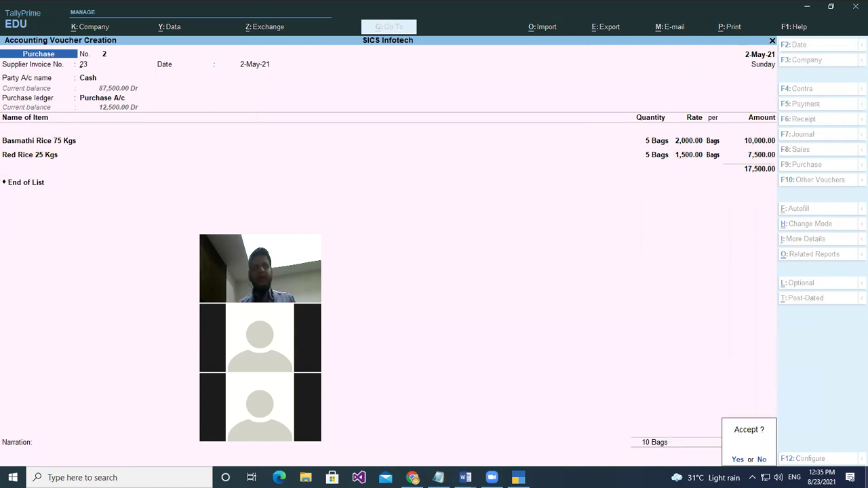
pyautogui.press('Return')
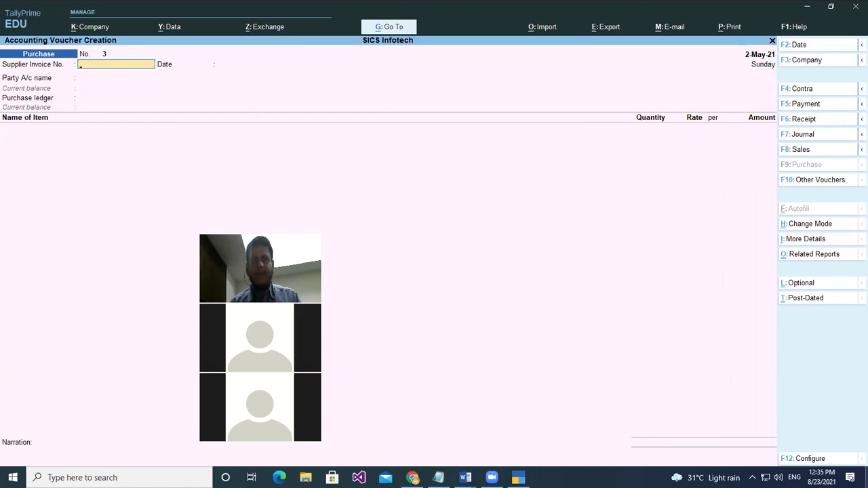
# Step: Start a sales voucher with Cash as the party, keeping the default dispatch and party details, and Sales A/c as the sales ledger
pyautogui.press('F8')
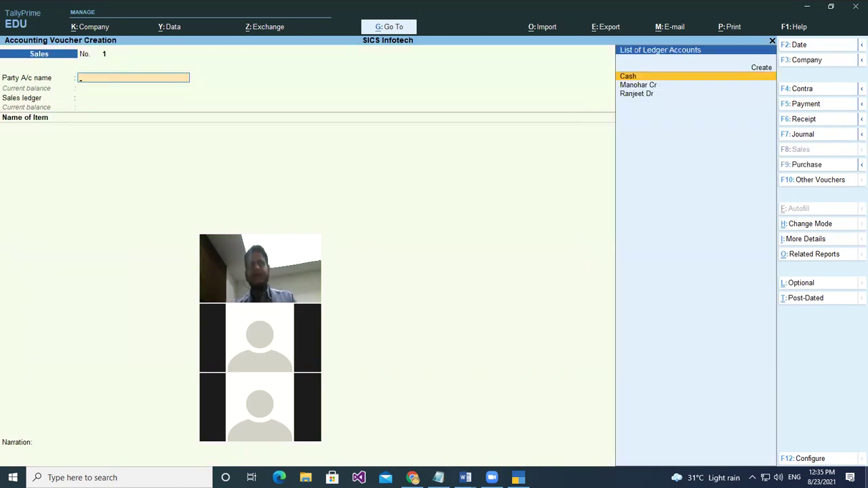
pyautogui.press('Return')
pyautogui.press('Return')
pyautogui.press('Return')
pyautogui.press('Return')
pyautogui.press('Return')
pyautogui.press('Return')
pyautogui.press('Return')
pyautogui.press('Return')
pyautogui.press('Return')
pyautogui.press('Return')
pyautogui.press('Return')
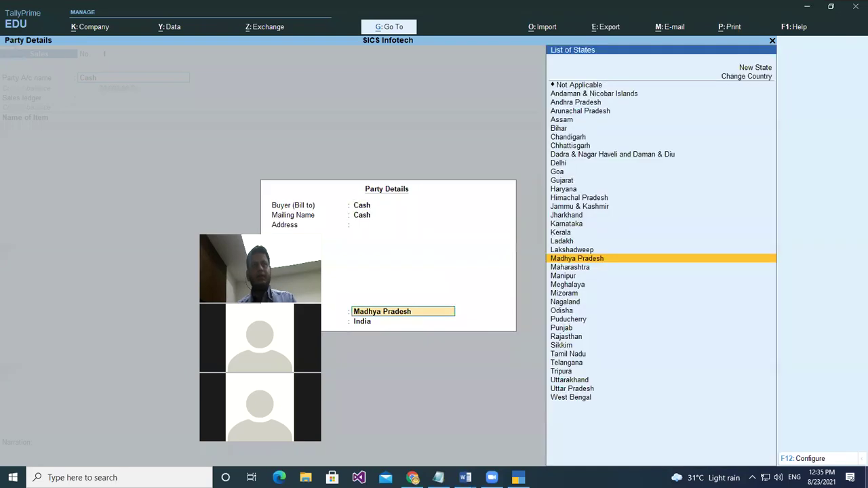
pyautogui.press('Return')
pyautogui.press('Return')
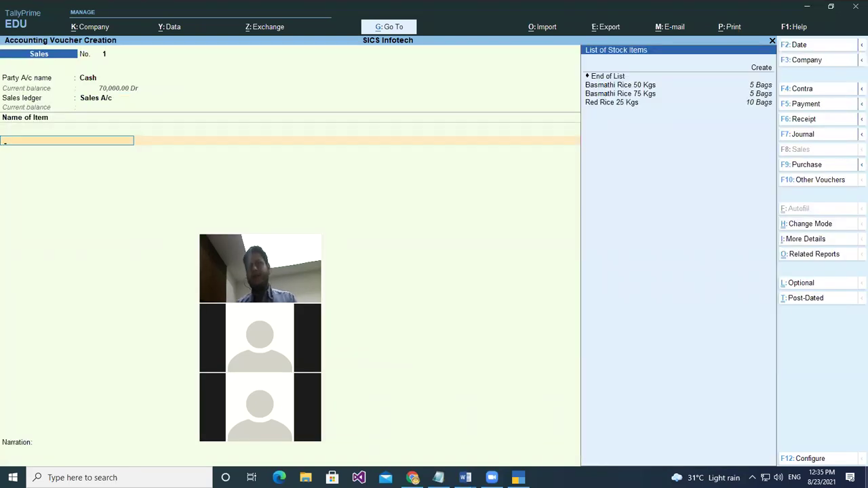
# Step: Enter Basmathi Rice 75 Kgs as the first sales item, with 2 Bags at a rate of 3000 per bag
pyautogui.press('Down')
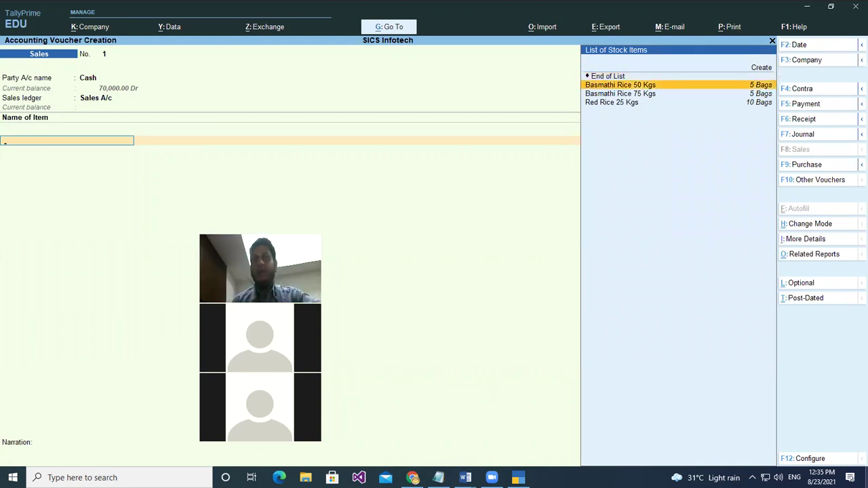
pyautogui.press('Down')
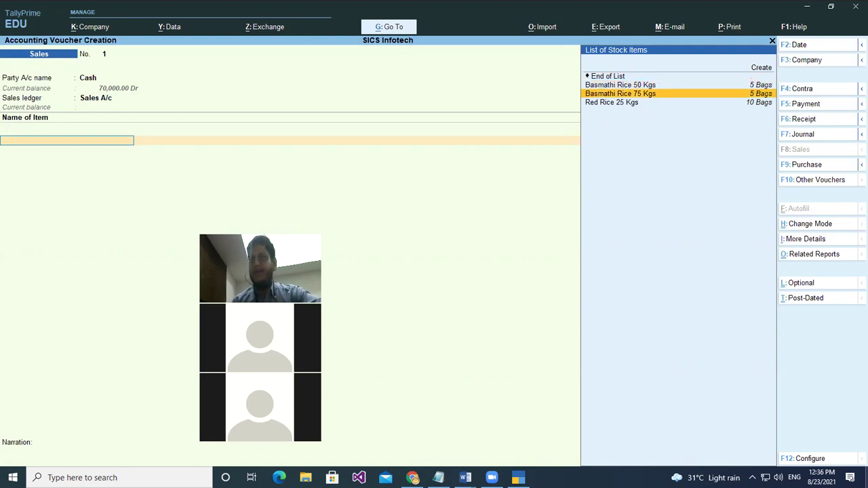
pyautogui.press('Up')
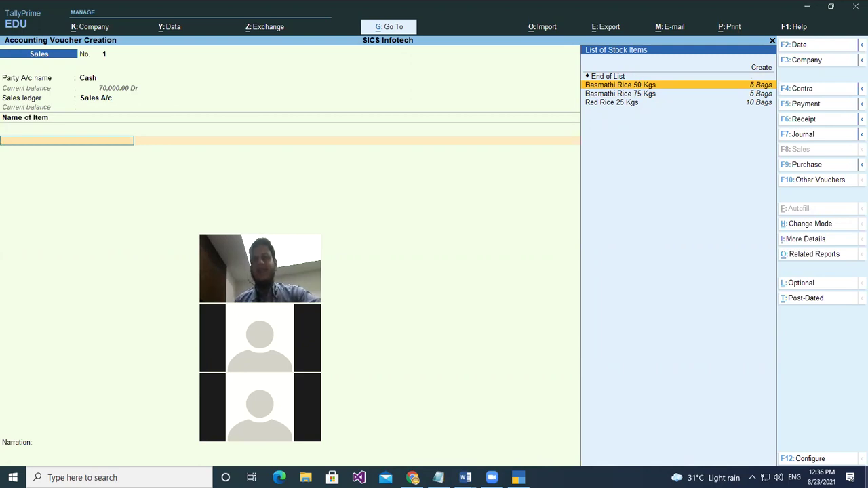
pyautogui.press('Down')
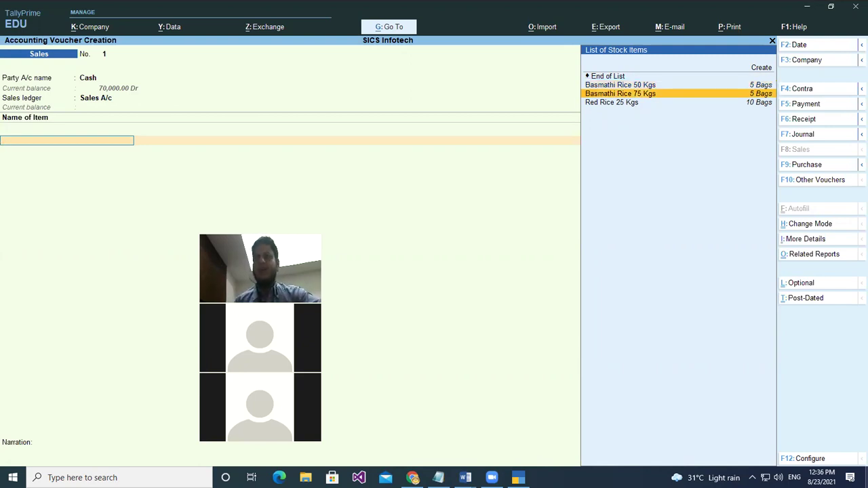
pyautogui.press('Return')
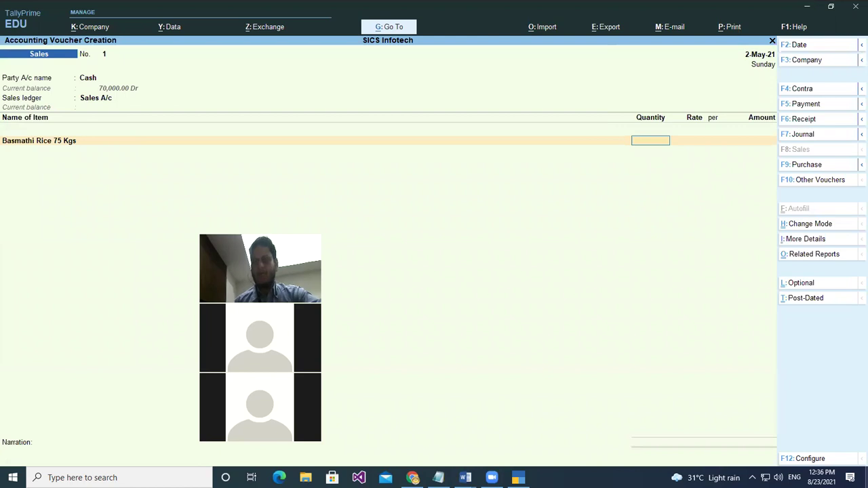
pyautogui.press('Return')
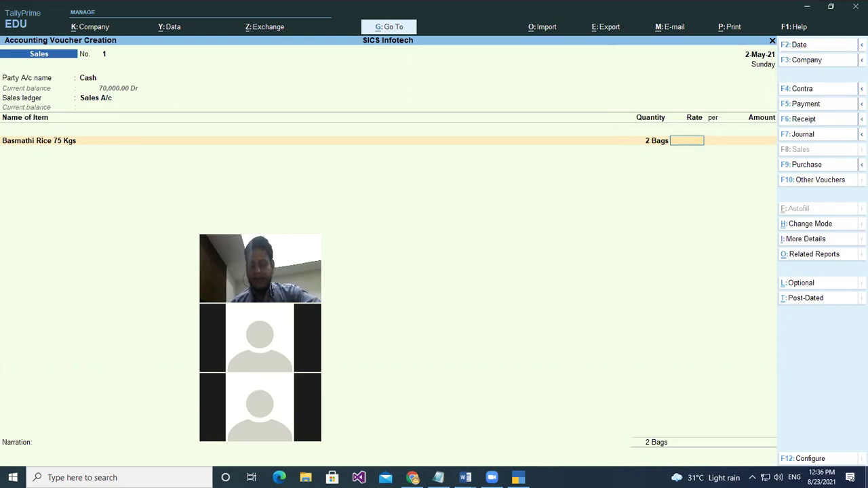
pyautogui.write('3000')
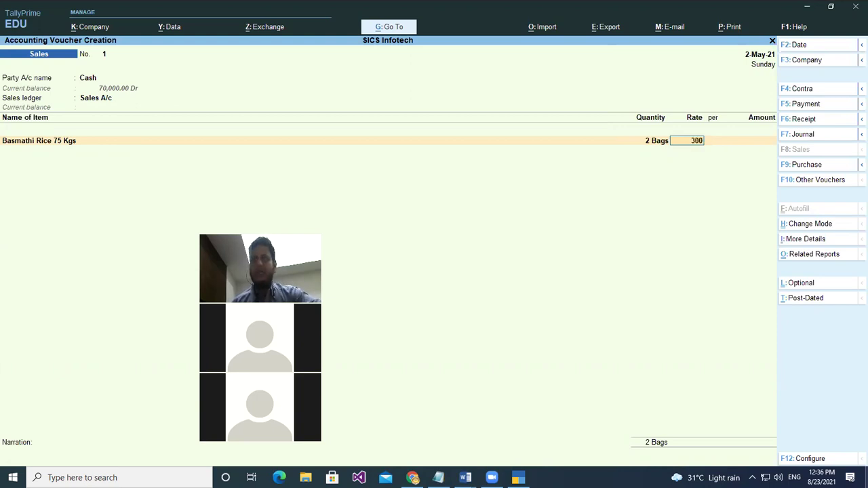
pyautogui.press('Return')
pyautogui.press('Return')
pyautogui.press('Return')
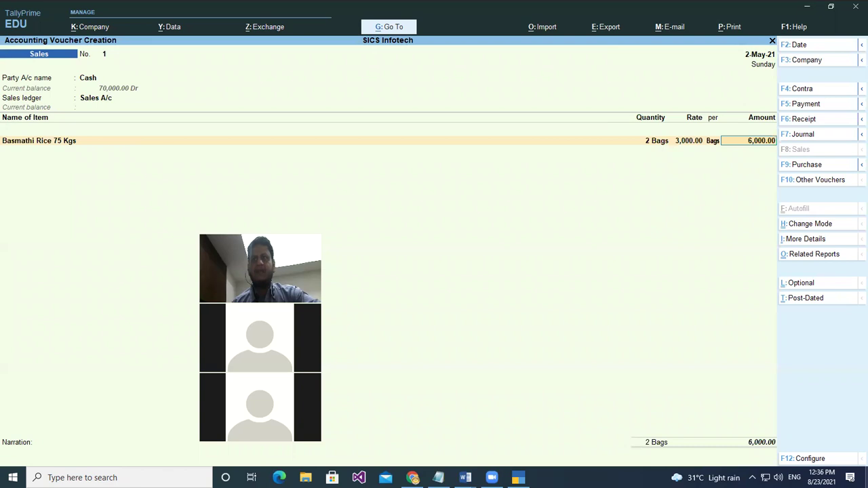
# Step: Add Red Rice 25 Kgs as the second sales item, with 5 Bags at a rate of 2000 per bag
pyautogui.press('Down')
pyautogui.press('Down')
pyautogui.press('Down')
pyautogui.press('Down')
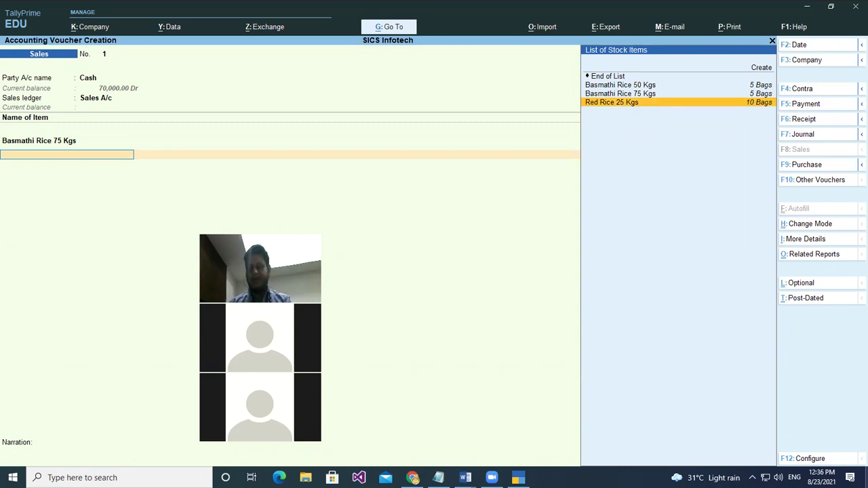
pyautogui.press('Return')
pyautogui.write('5')
pyautogui.press('Return')
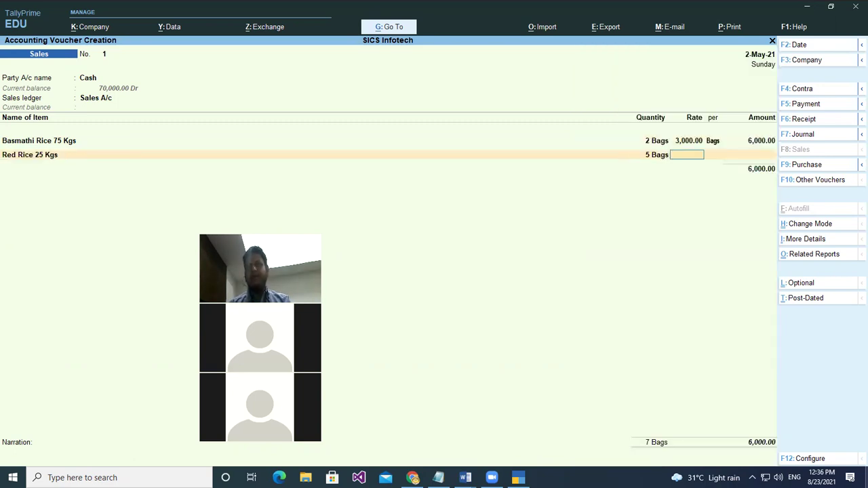
pyautogui.write('2000')
pyautogui.press('Return')
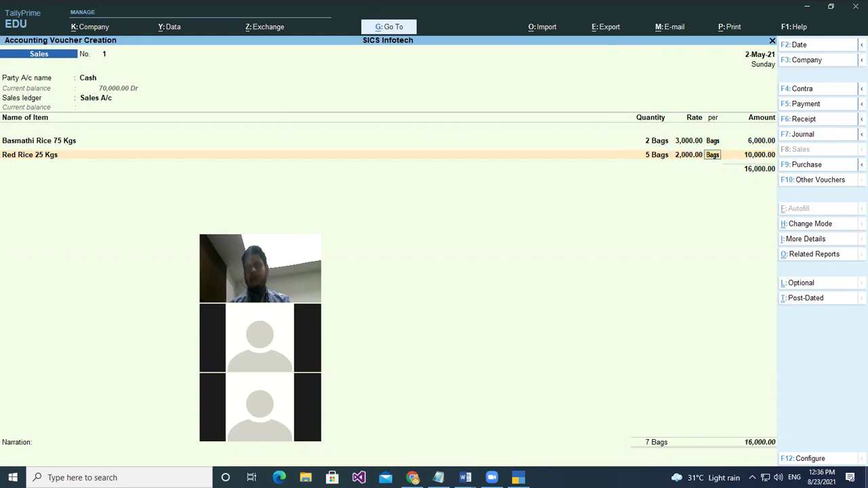
pyautogui.press('Return')
pyautogui.press('Return')
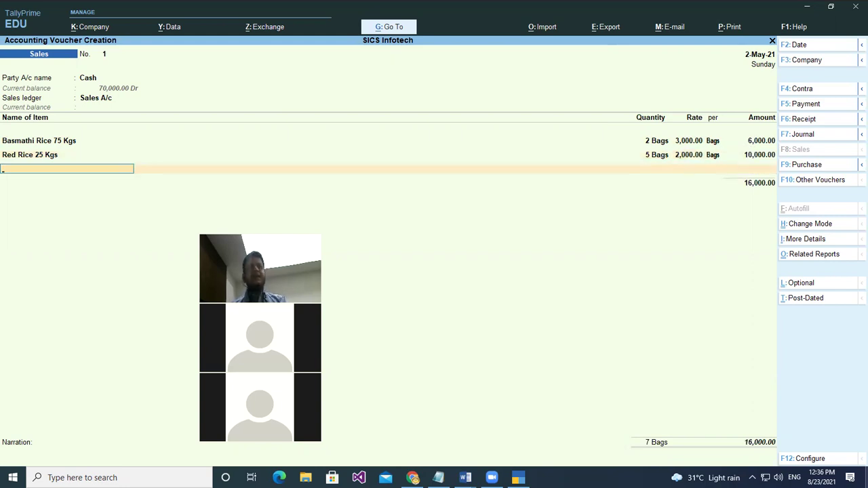
# Step: End the sales item list, leave the narration blank and save the sales voucher
pyautogui.press('Return')
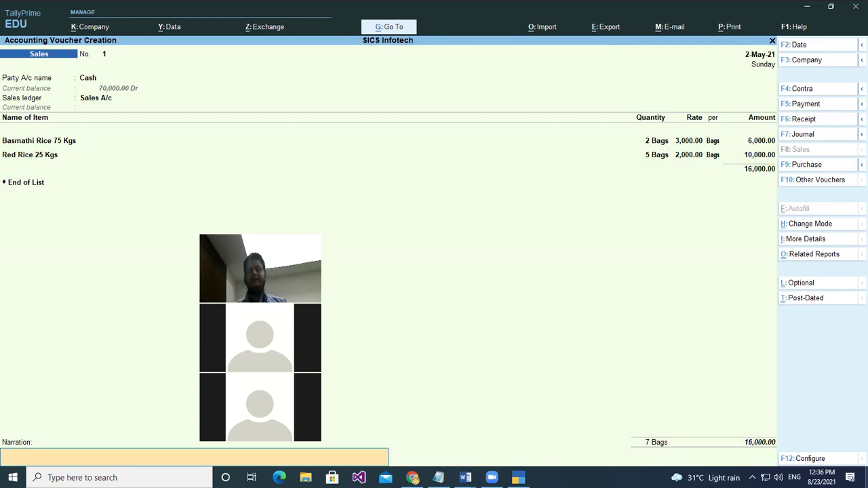
pyautogui.press('Return')
pyautogui.press('Return')
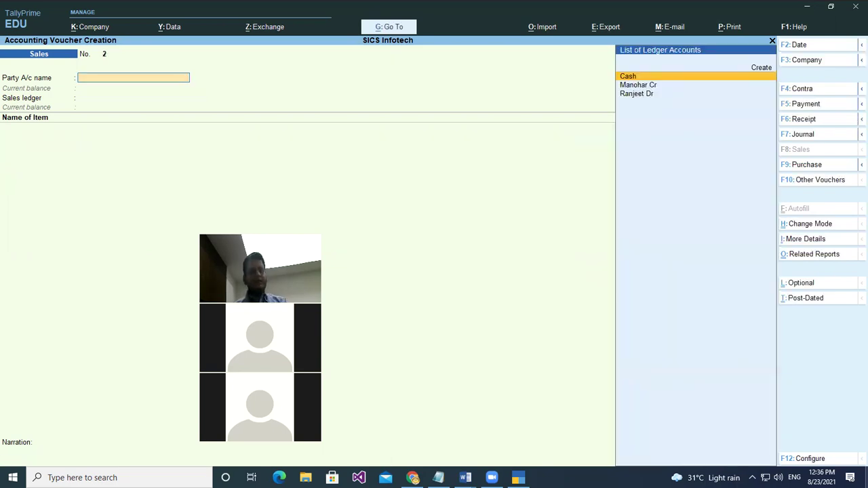
# Step: Quit voucher entry to the Gateway of Tally and open the Stock Summary report
pyautogui.press('Escape')
pyautogui.press('Return')
pyautogui.press('Down')
pyautogui.press('Down')
pyautogui.press('Down')
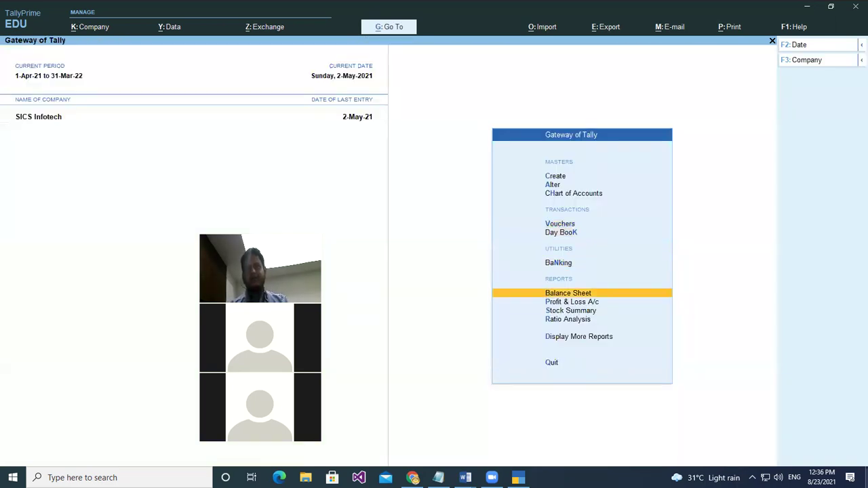
pyautogui.press('Down')
pyautogui.press('Down')
pyautogui.press('Return')
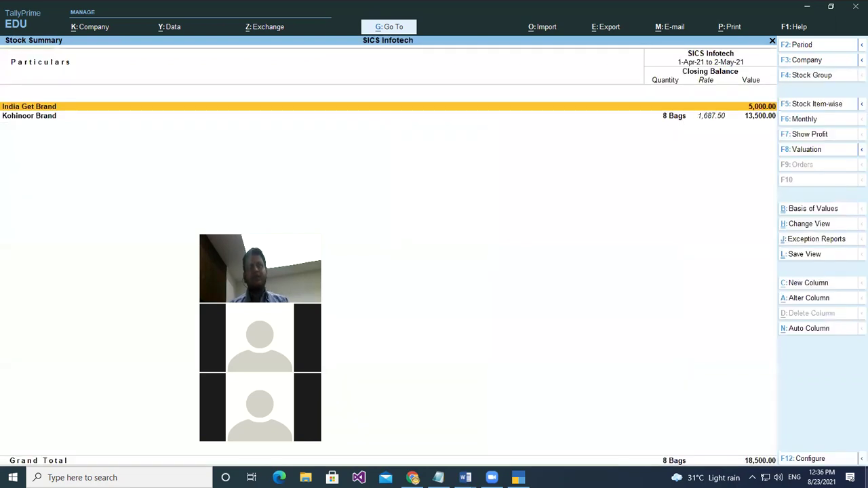
# Step: Examine the India Get Brand group down to the May vouchers of Basmathi Rice 50 Kgs, and back out of the drill-down
pyautogui.press('Return')
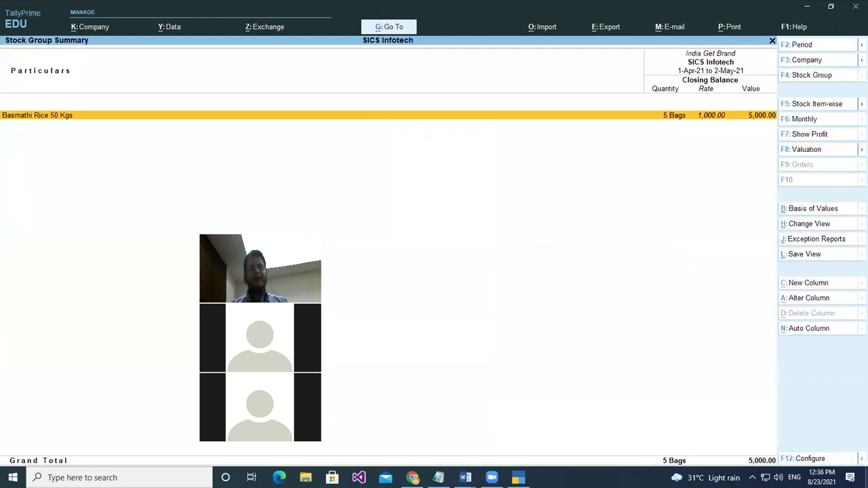
pyautogui.press('Return')
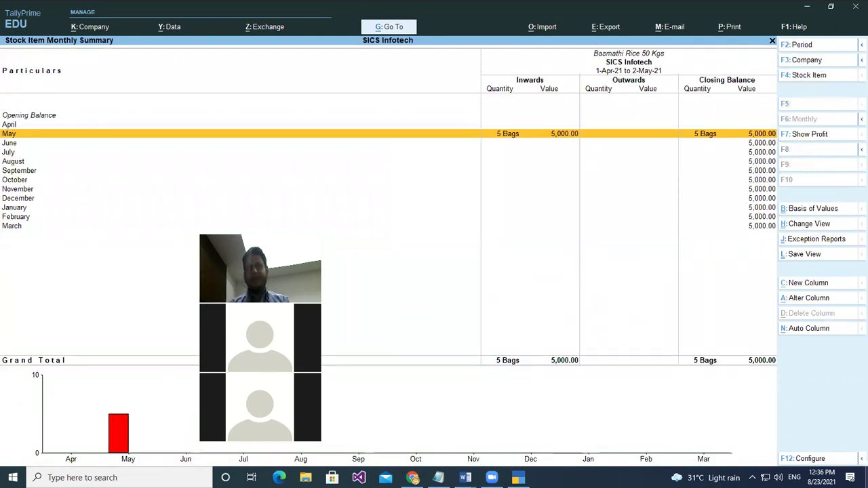
pyautogui.press('Return')
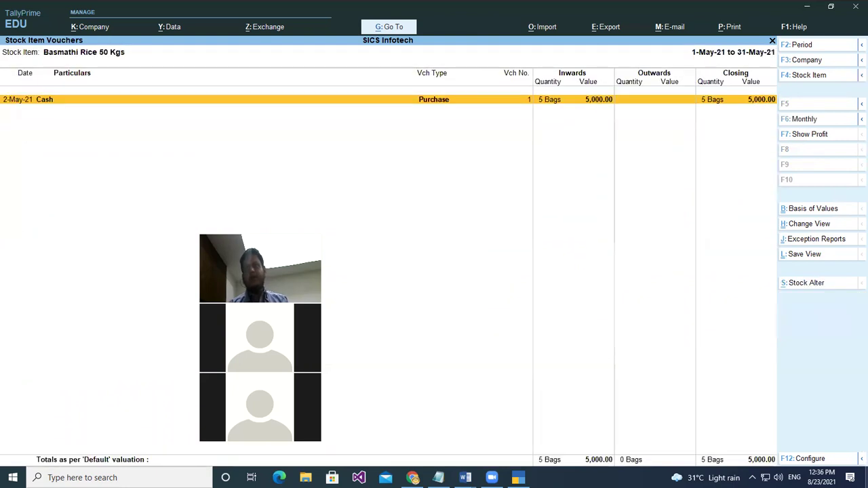
pyautogui.press('Escape')
pyautogui.press('Escape')
pyautogui.press('Escape')
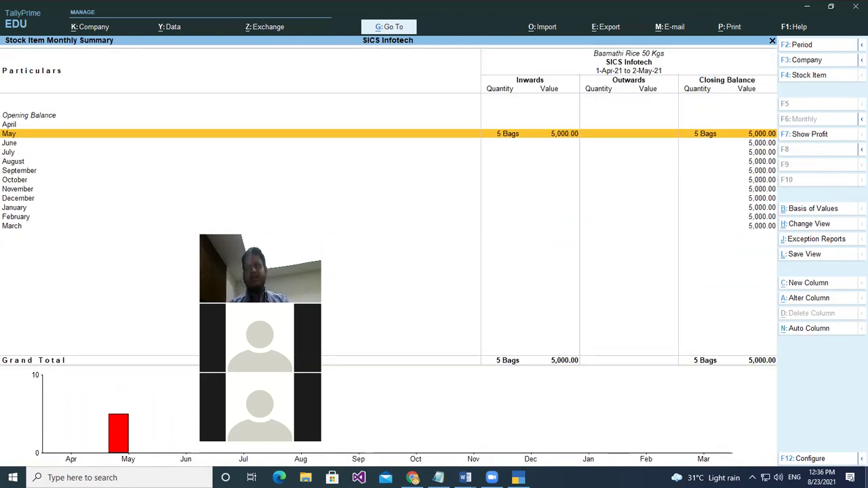
# Step: Examine the Kohinoor Brand group with the monthly summaries of Basmathi Rice 75 Kgs and Red Rice 25 Kgs, and return to the Gateway of Tally
pyautogui.press('Down')
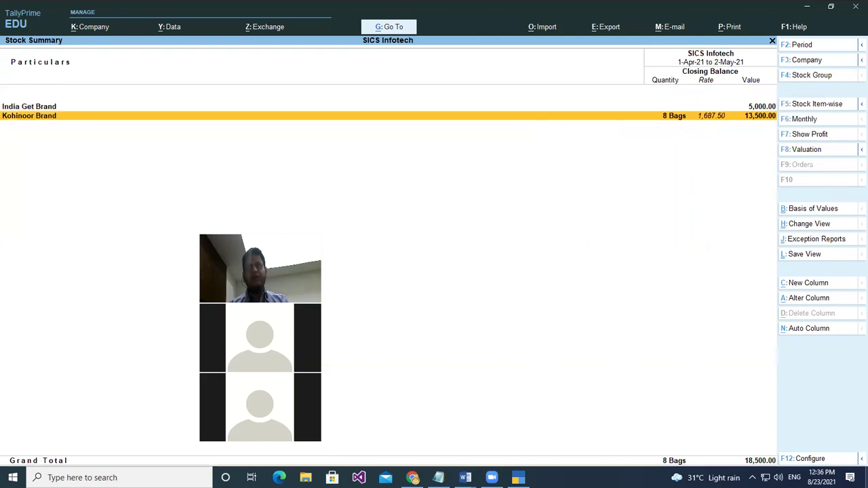
pyautogui.press('Return')
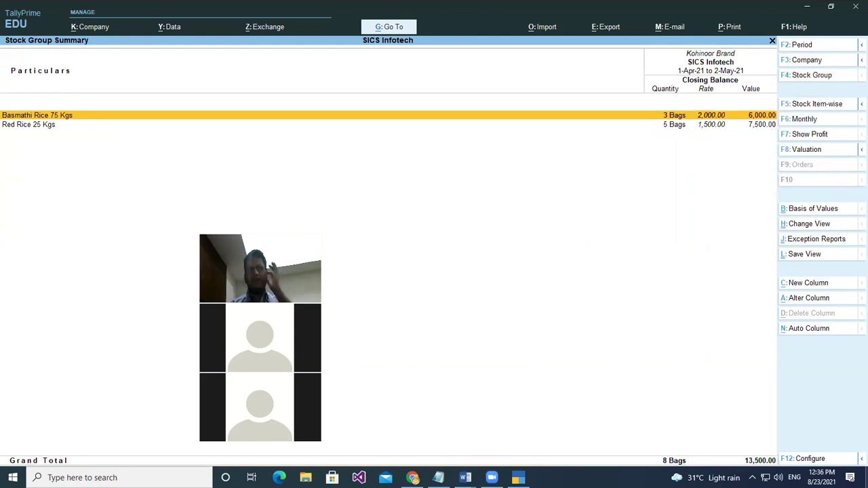
pyautogui.press('Return')
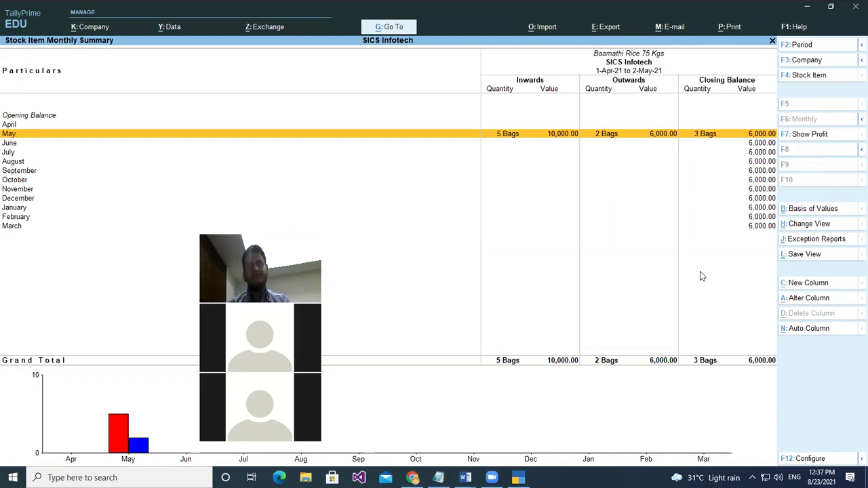
pyautogui.press('Escape')
pyautogui.press('Down')
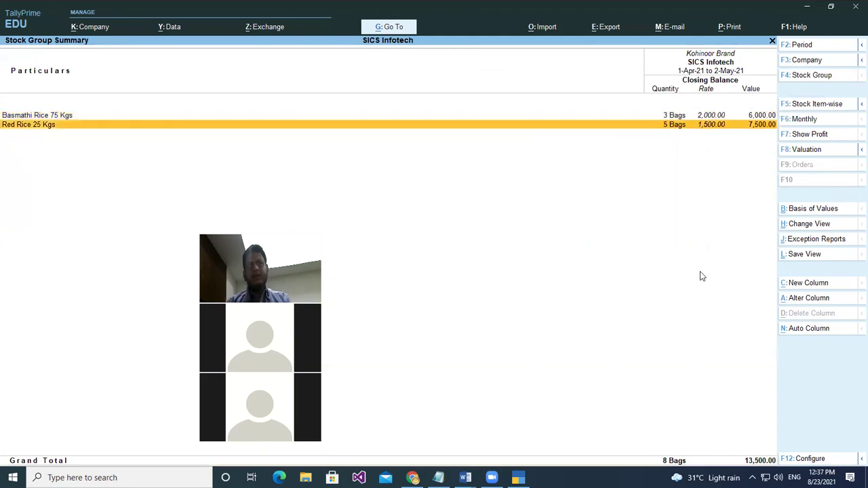
pyautogui.press('Return')
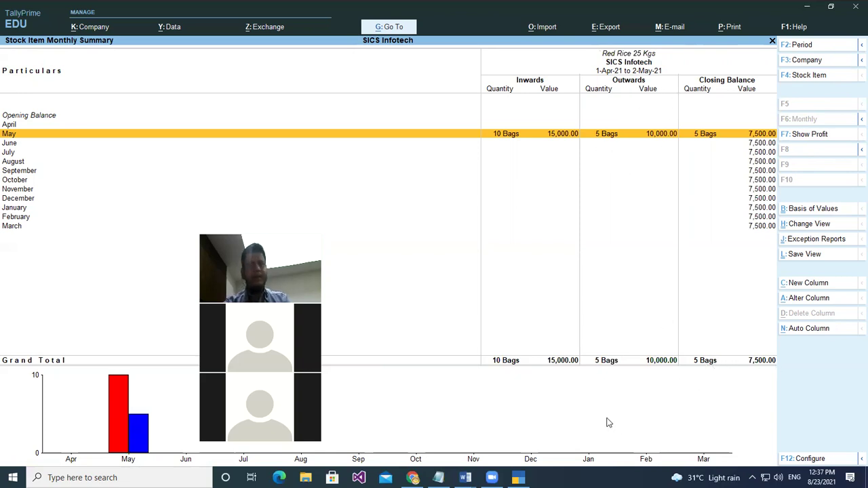
pyautogui.press('Escape')
pyautogui.press('Escape')
pyautogui.press('Escape')
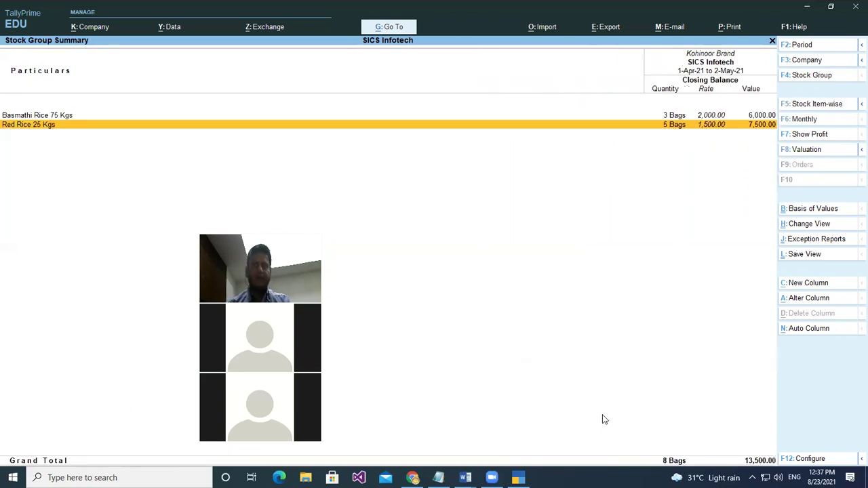
# Step: Open the Inventory Books among the additional display reports
pyautogui.press('Down')
pyautogui.press('Down')
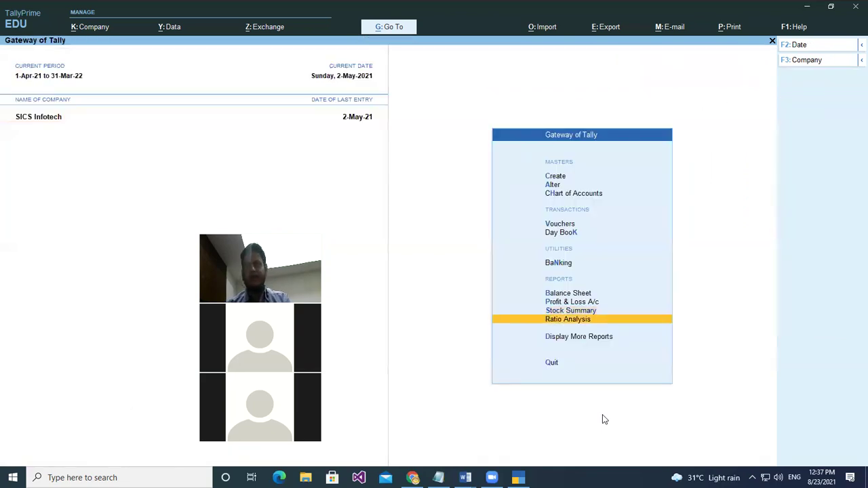
pyautogui.press('Return')
pyautogui.press('Down')
pyautogui.press('Down')
pyautogui.press('Down')
pyautogui.press('Down')
pyautogui.press('Down')
pyautogui.press('Down')
pyautogui.press('Down')
pyautogui.press('Up')
pyautogui.press('Return')
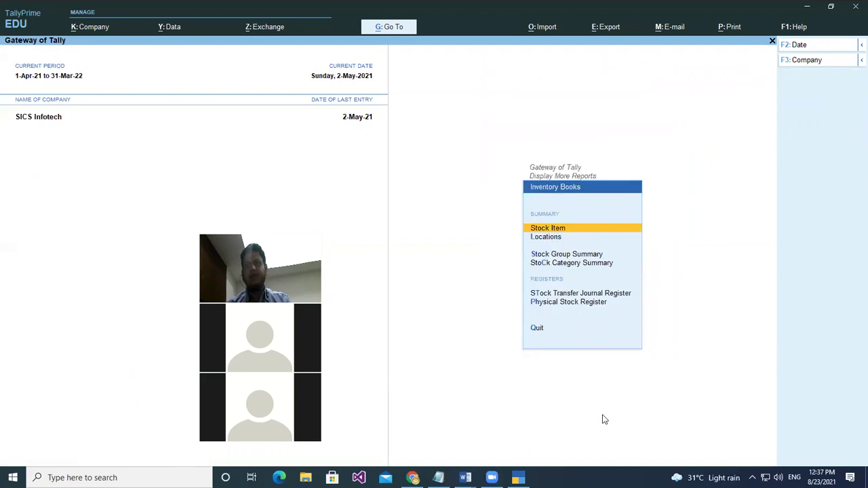
# Step: View the Stock Category Summary for 25 Kg Bag, drill into the monthly summary of Red Rice 25 Kgs, and back out
pyautogui.press('Down')
pyautogui.press('Down')
pyautogui.press('Down')
pyautogui.press('Return')
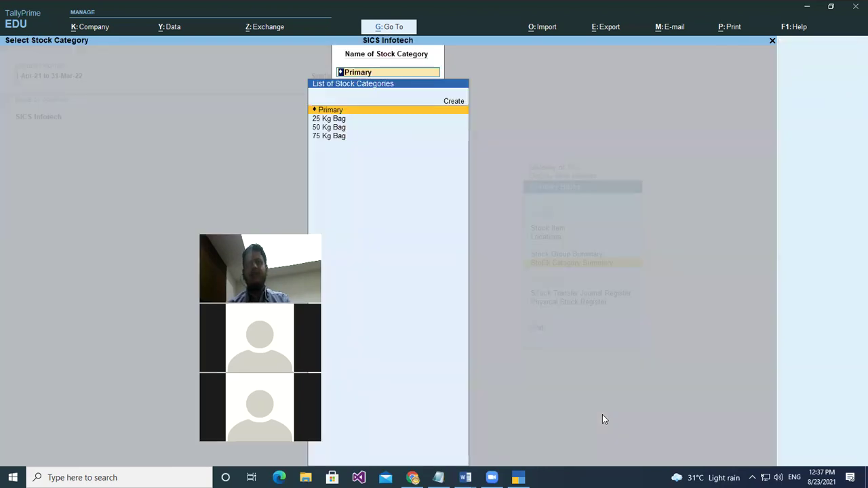
pyautogui.press('Down')
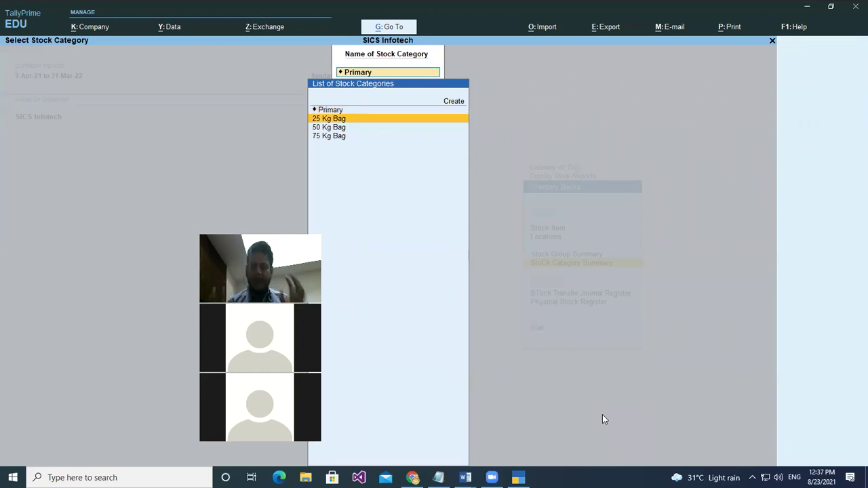
pyautogui.press('Return')
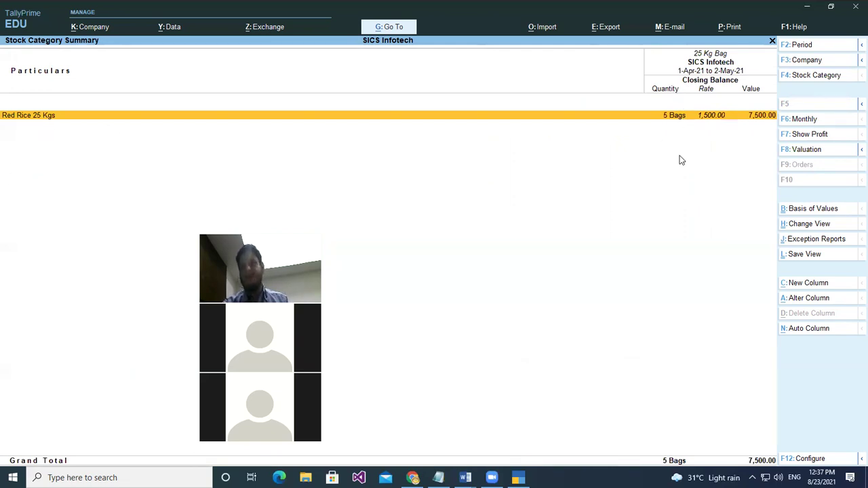
pyautogui.press('Return')
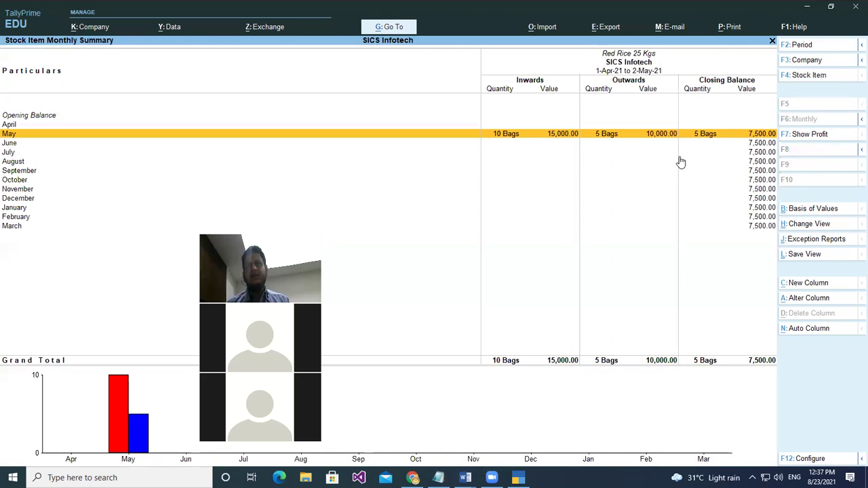
pyautogui.press('Escape')
pyautogui.press('Escape')
# Step: View the Stock Category Summary for the 50 Kg Bag and 75 Kg Bag categories, and return to the Inventory Books
pyautogui.press('Return')
pyautogui.press('Down')
pyautogui.press('Return')
pyautogui.press('Escape')
pyautogui.press('Down')
pyautogui.press('Return')
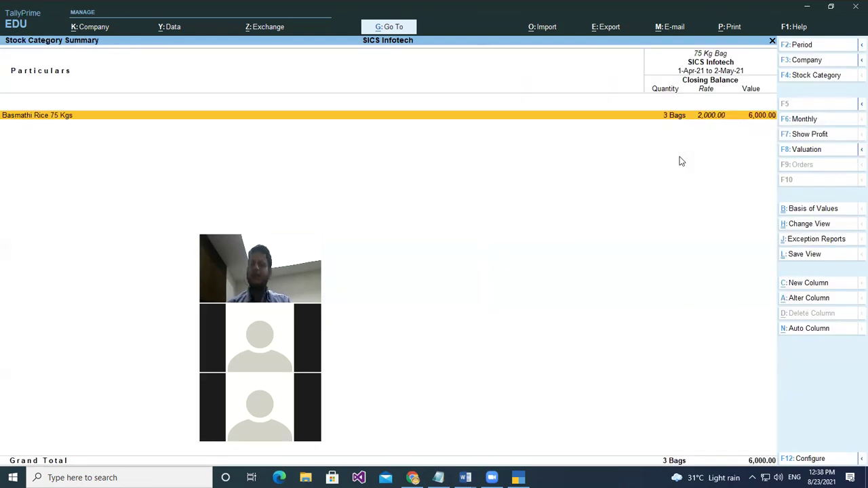
pyautogui.press('Escape')
pyautogui.press('Escape')
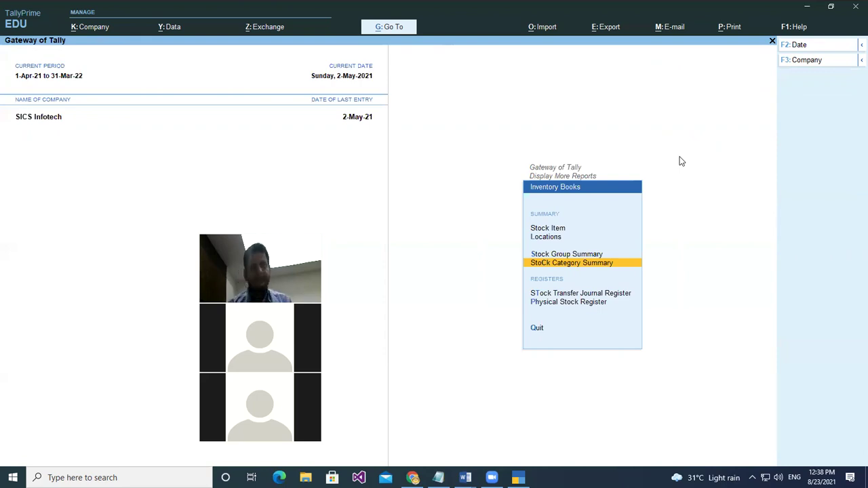
# Step: Back out of the Inventory Books to the Gateway of Tally and quit the program
pyautogui.press('Escape')
pyautogui.press('Escape')
pyautogui.press('Escape')
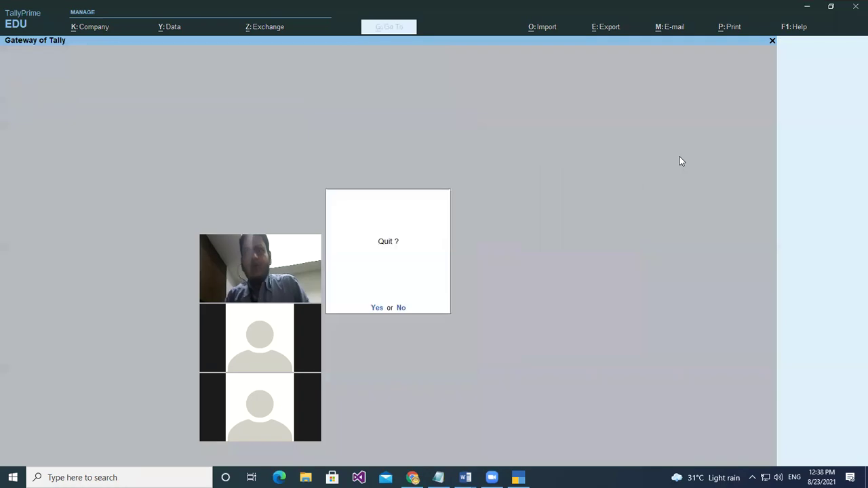
pyautogui.press('Return')
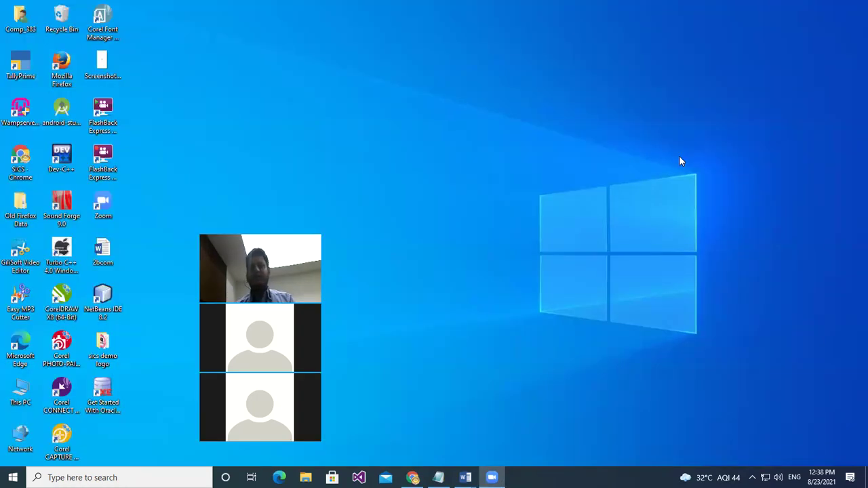